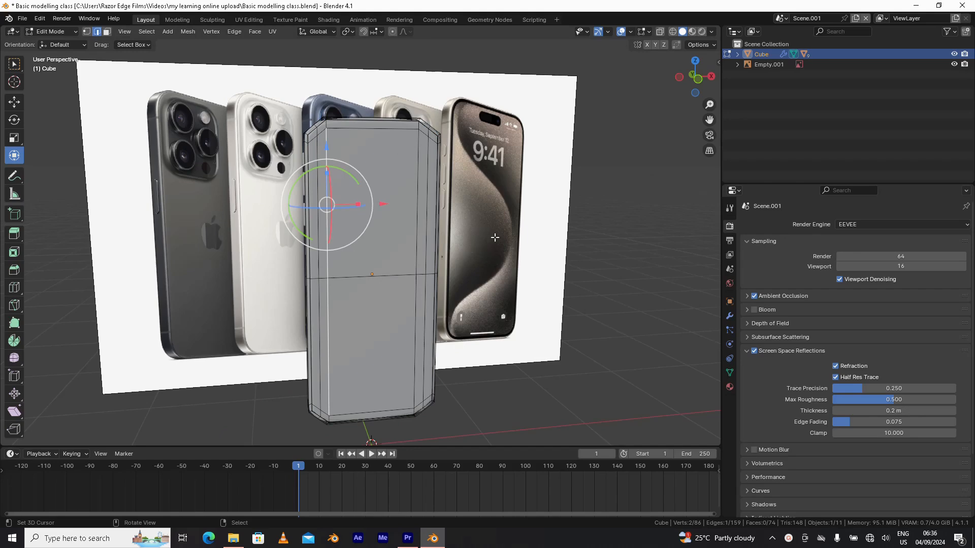
- Switch to face selection and circle-select all the faces of the phone's flat front side
middle_click_drag(420, 204, 500, 116)
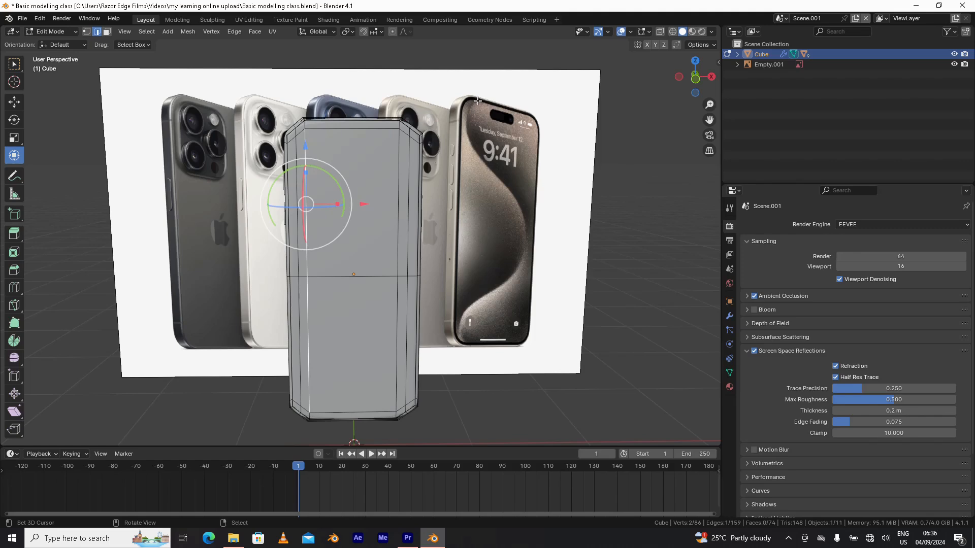
middle_click_drag(477, 227, 433, 92)
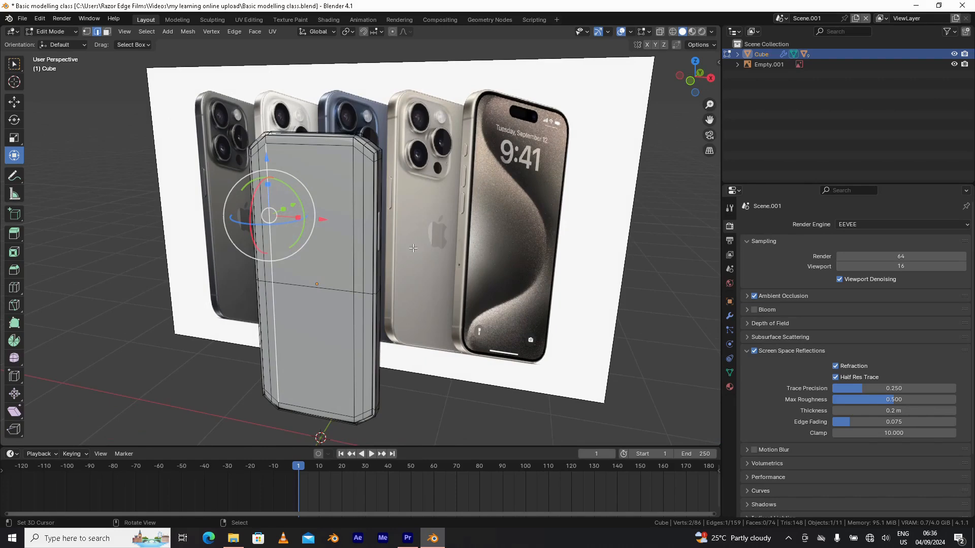
middle_click_drag(413, 248, 419, 155)
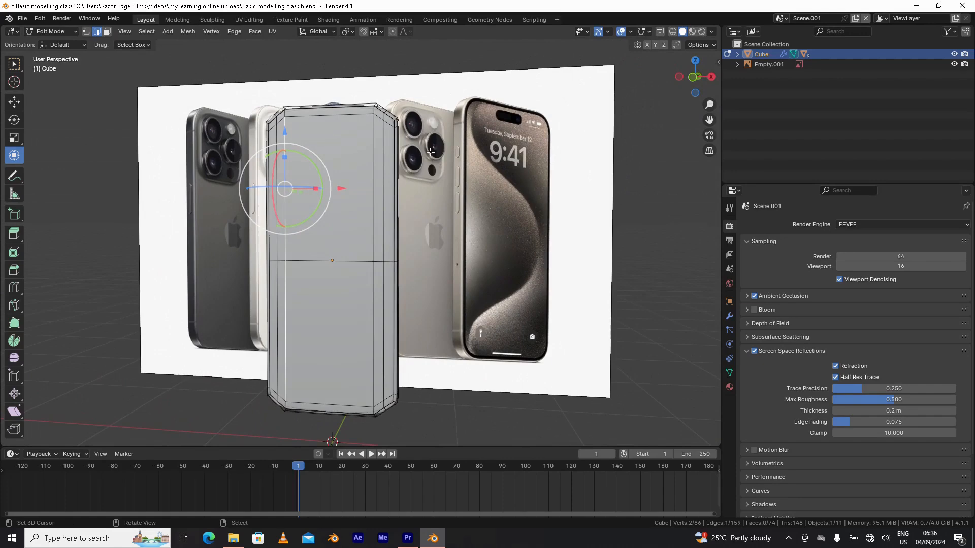
middle_click_drag(359, 244, 347, 240)
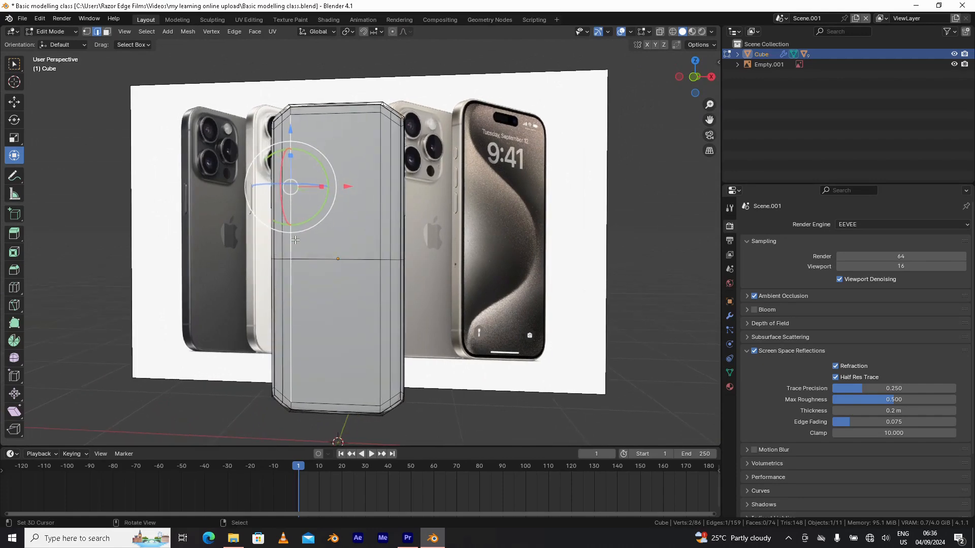
left_click(107, 33)
middle_click_drag(256, 166, 295, 125)
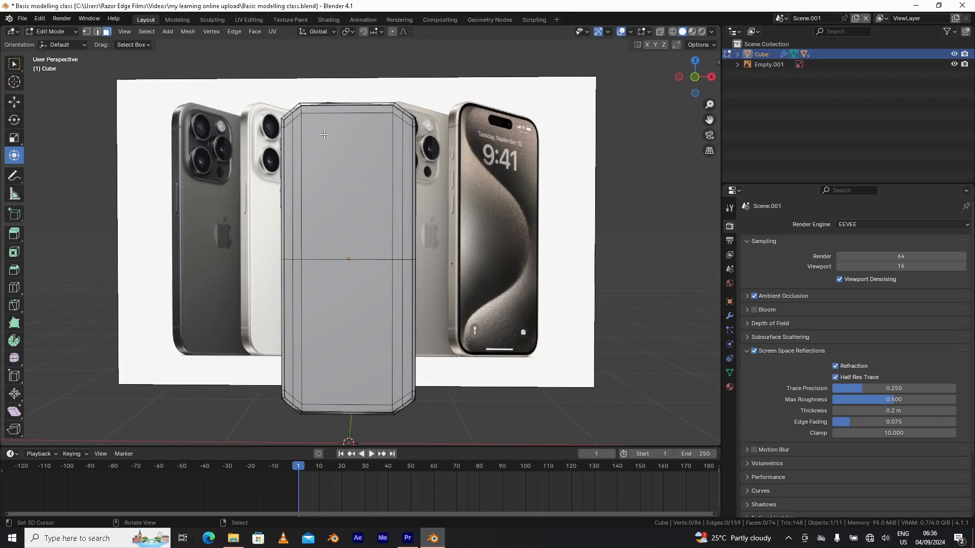
key("c")
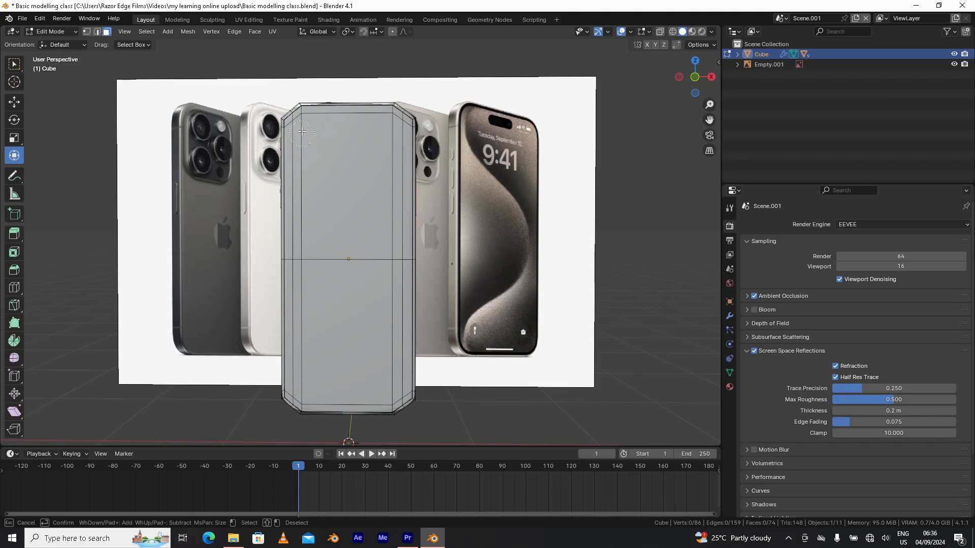
left_click_drag(300, 130, 394, 128)
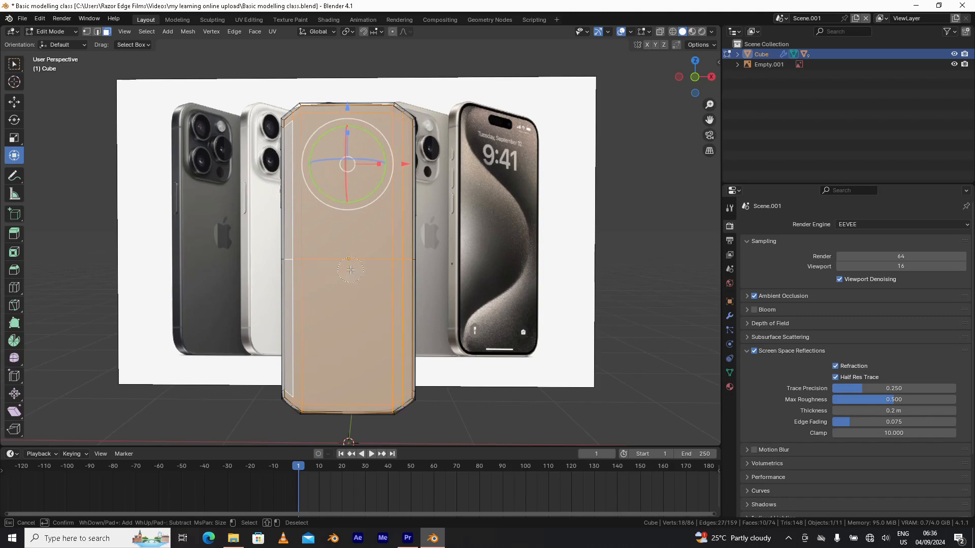
right_click(350, 269)
- Try adding the faces along the phone's upper rim to the selection with Circle Select, and remove them again
middle_click_drag(329, 292, 362, 242)
scroll(363, 242, "up", 3)
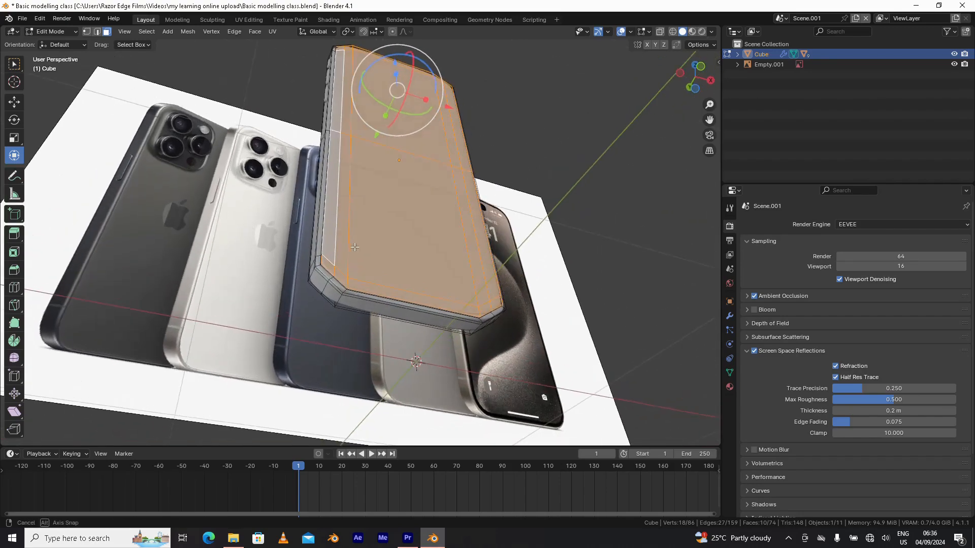
middle_click_drag(387, 190, 354, 241)
scroll(362, 246, "up", 3)
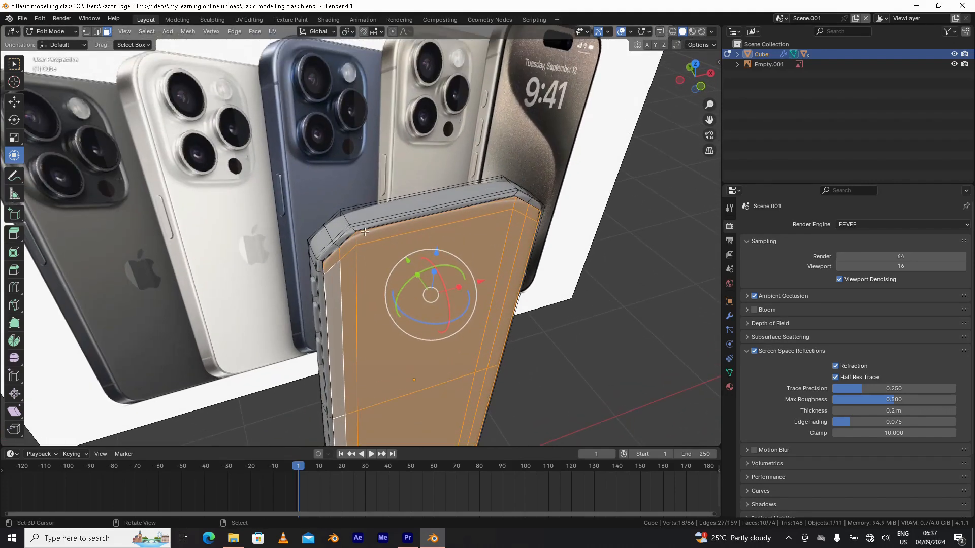
key("c")
left_click(413, 202)
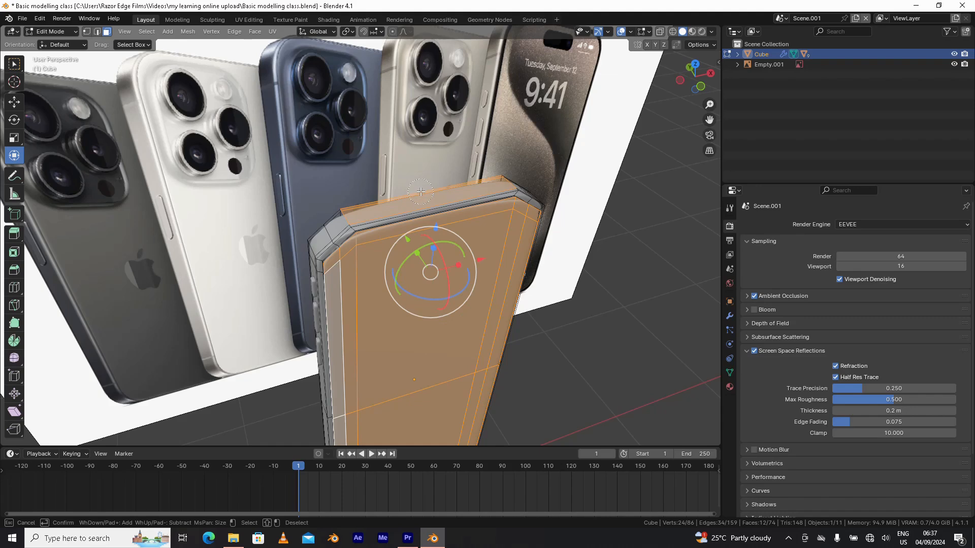
left_click(421, 192, "shift")
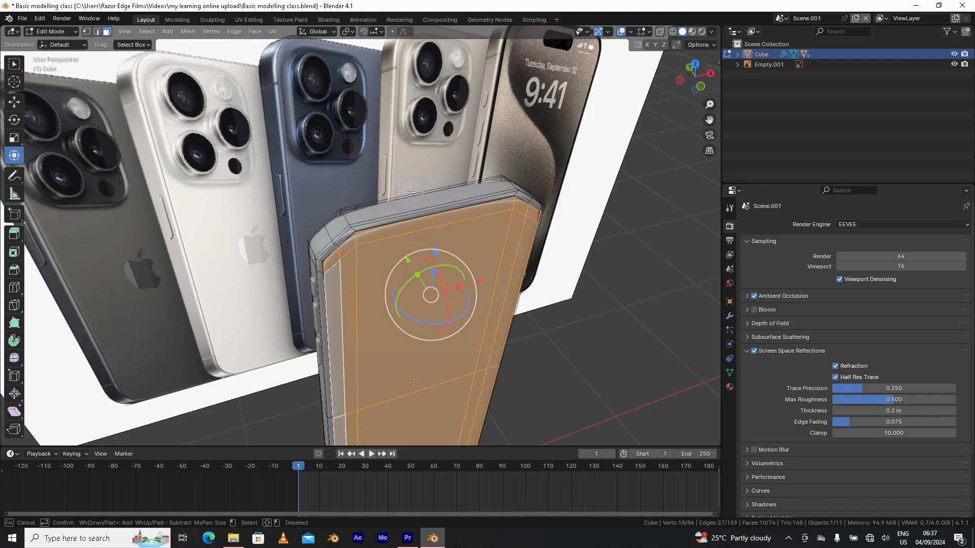
key("Escape")
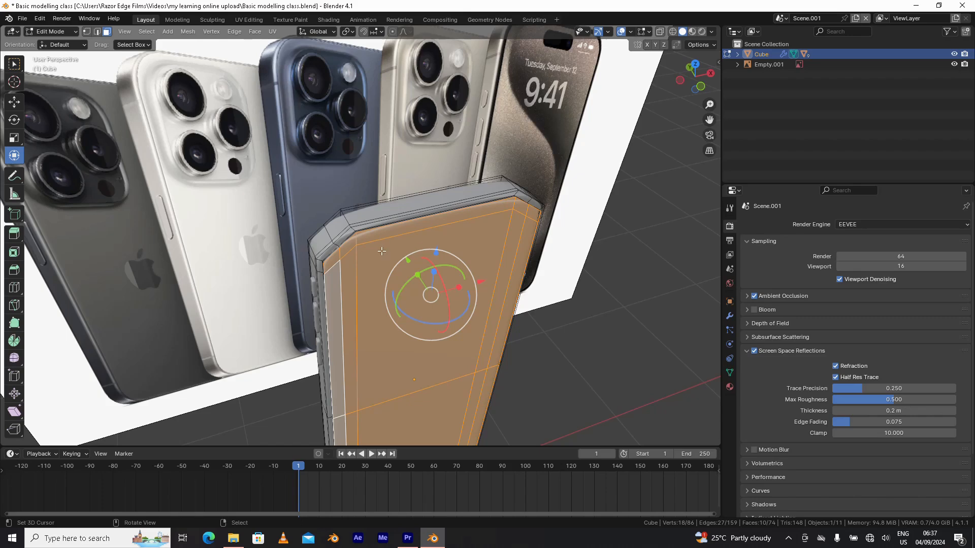
- Create a new material on the phone body
middle_click_drag(376, 293, 380, 269)
scroll(383, 273, "down", 1)
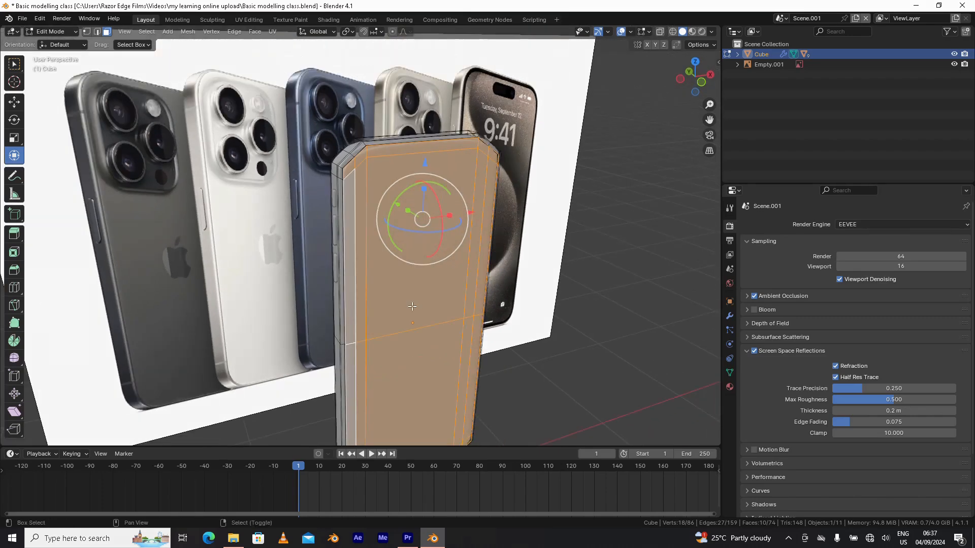
middle_click_drag(408, 300, 367, 256, "shift")
middle_click_drag(349, 360, 323, 359)
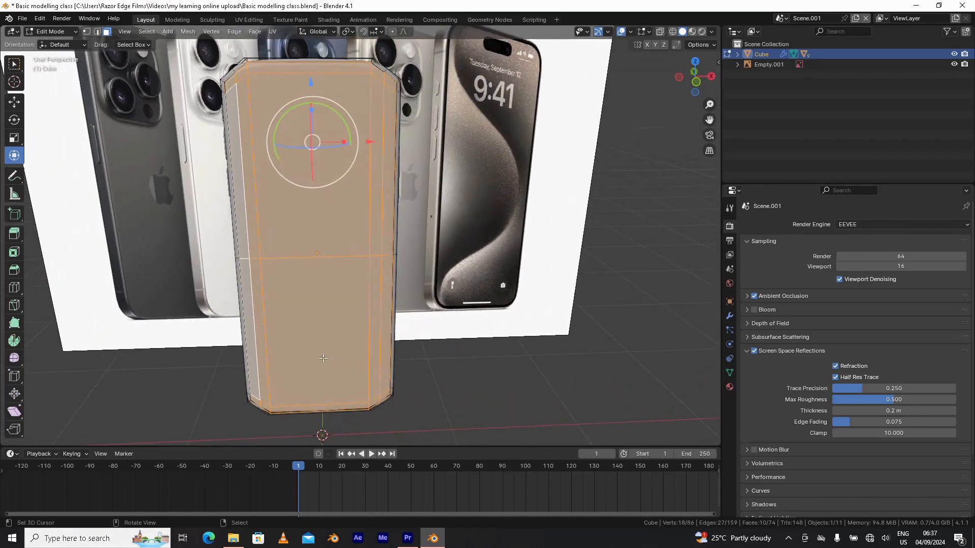
left_click(730, 387)
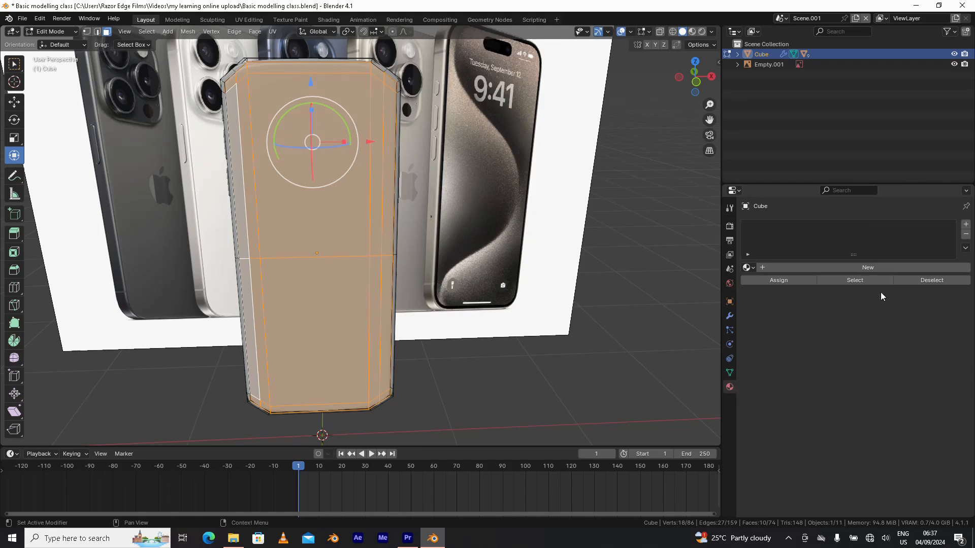
left_click(872, 266)
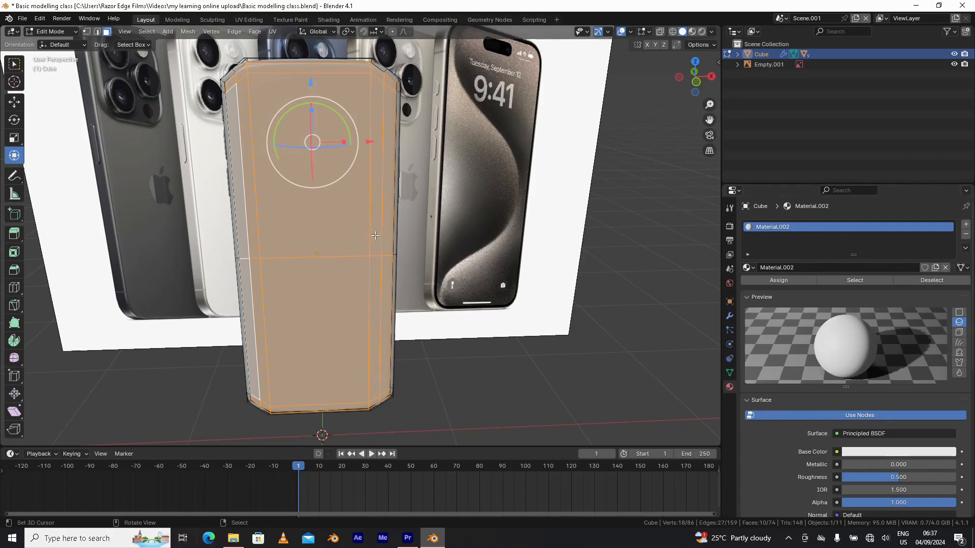
- Rename the phone's new material as Metallic
middle_click_drag(375, 235, 421, 172)
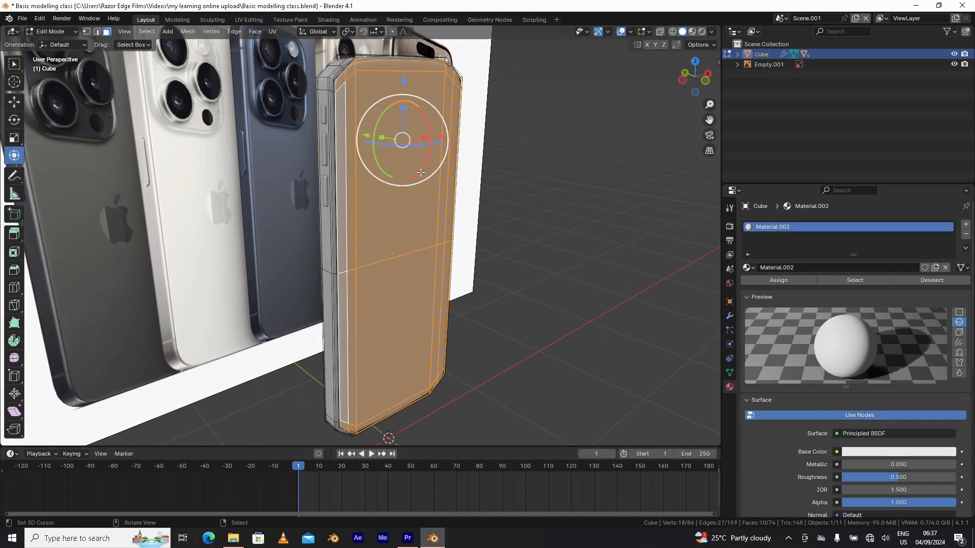
middle_click_drag(513, 286, 225, 201)
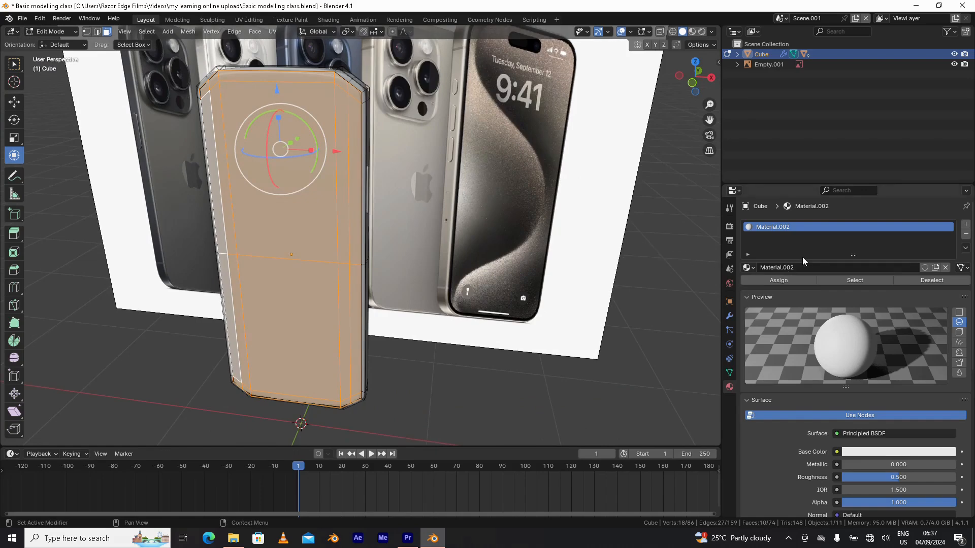
scroll(527, 206, "up", 3)
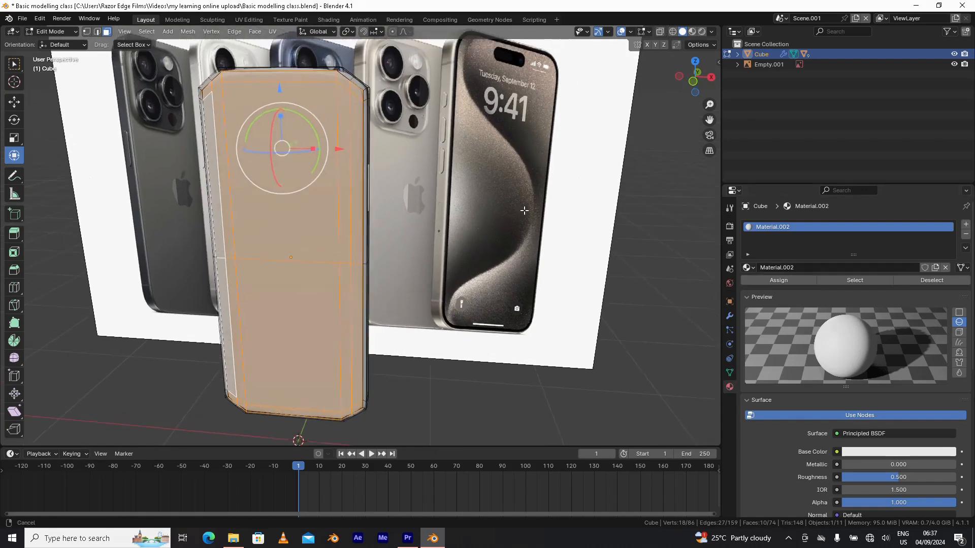
middle_click_drag(408, 136, 379, 136)
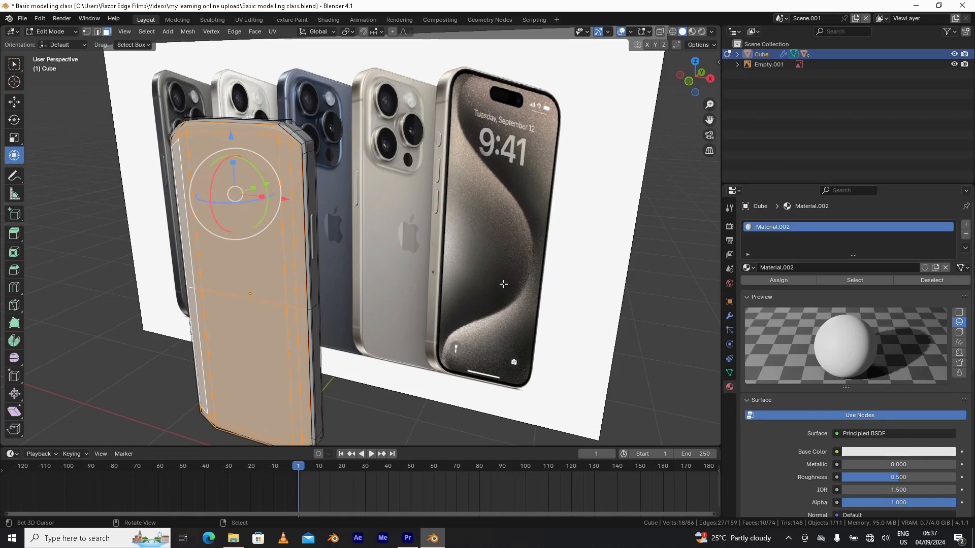
left_click(799, 267)
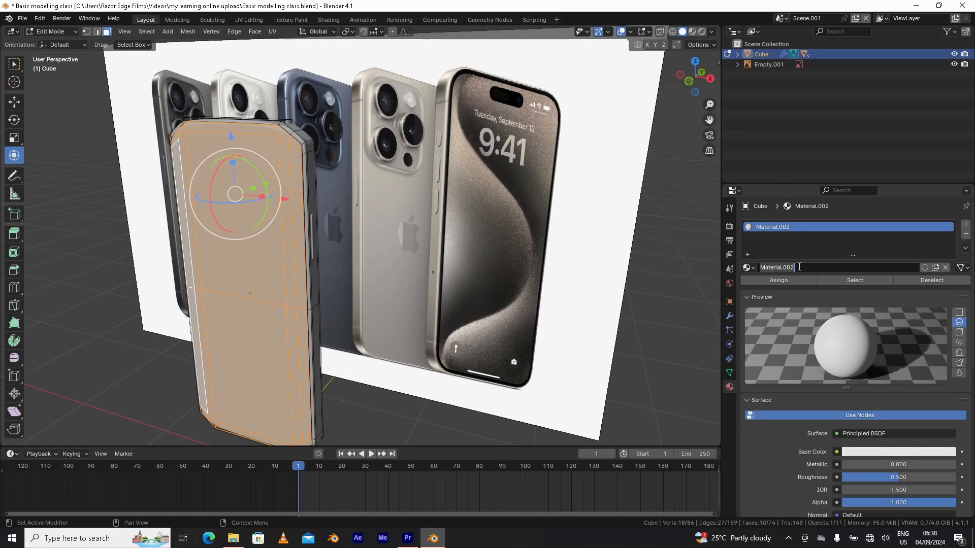
type("Metallic")
key("Return")
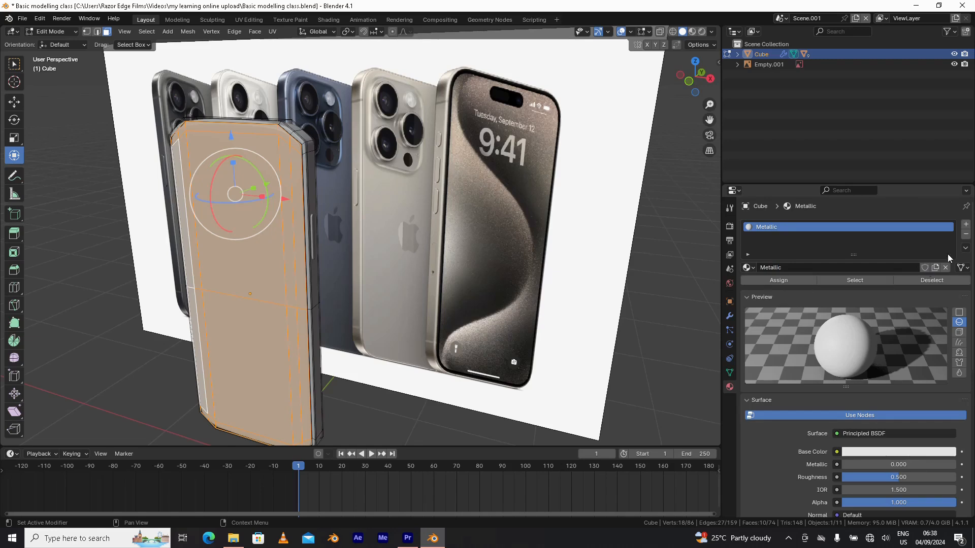
- Add a second material slot to the phone and create a new material in it
middle_click_drag(253, 251, 247, 223)
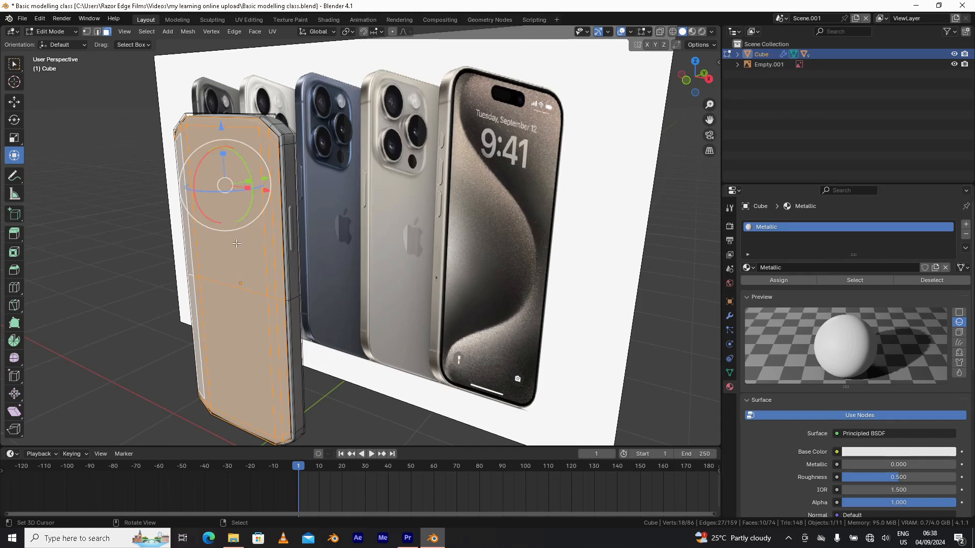
middle_click_drag(233, 222, 246, 201, "shift")
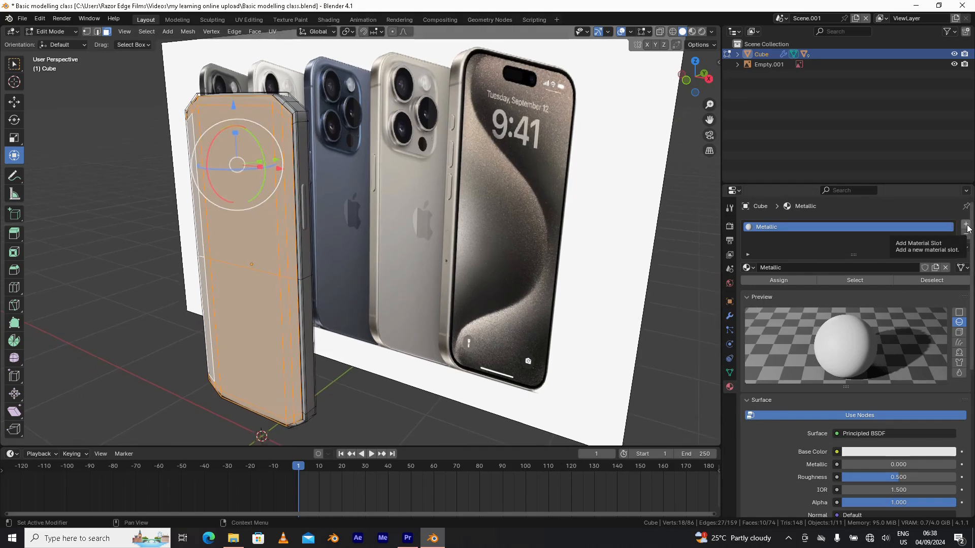
left_click(966, 225)
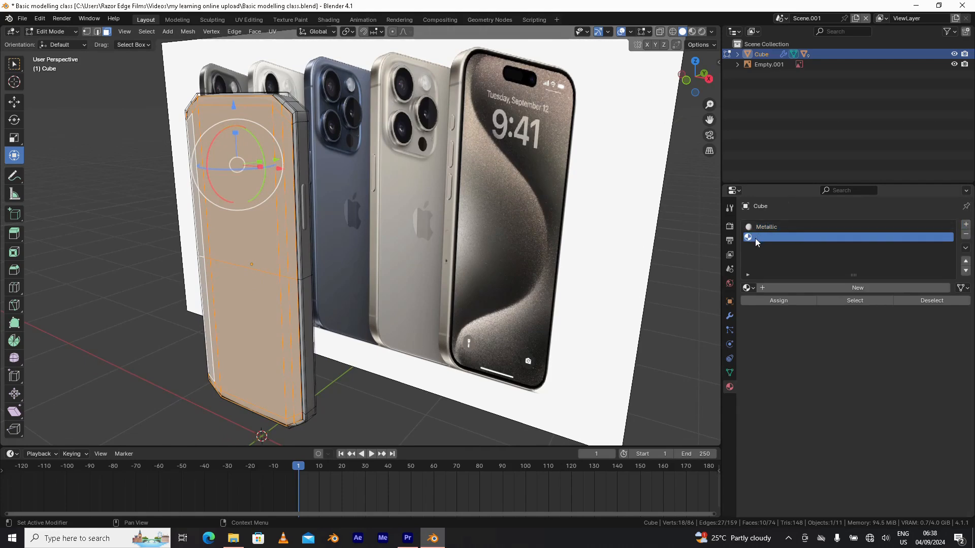
left_click(849, 288)
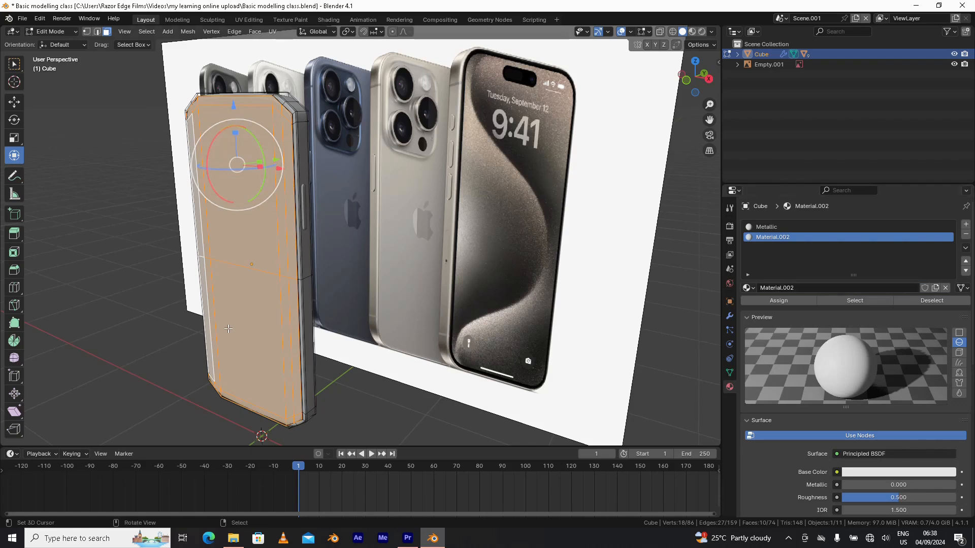
- Assign the second material to the selected front faces of the phone
middle_click_drag(239, 192, 274, 297)
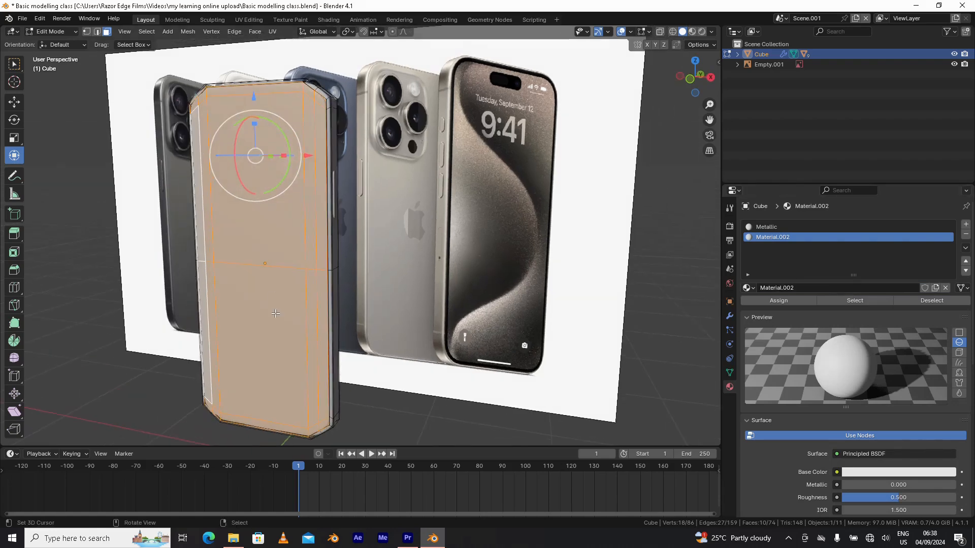
left_click(786, 300)
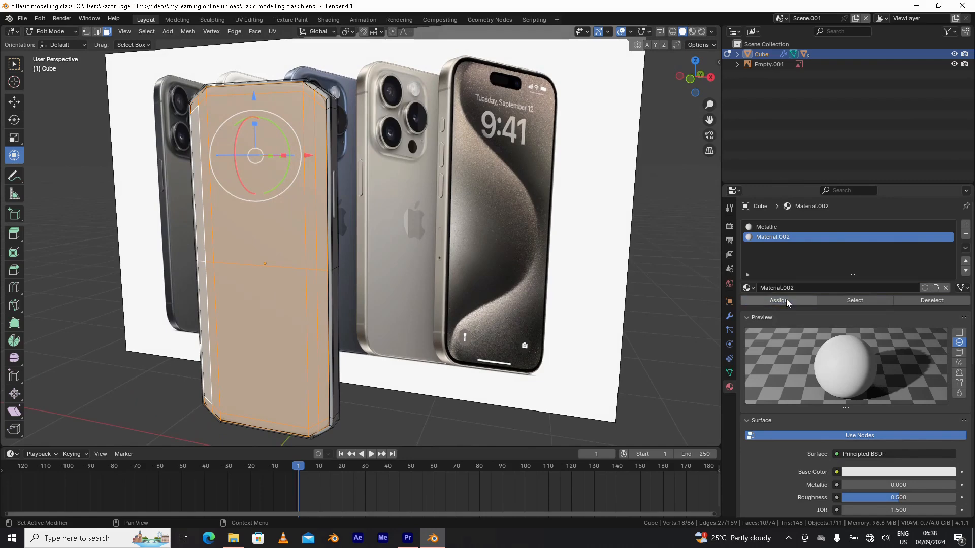
middle_click_drag(320, 213, 345, 222)
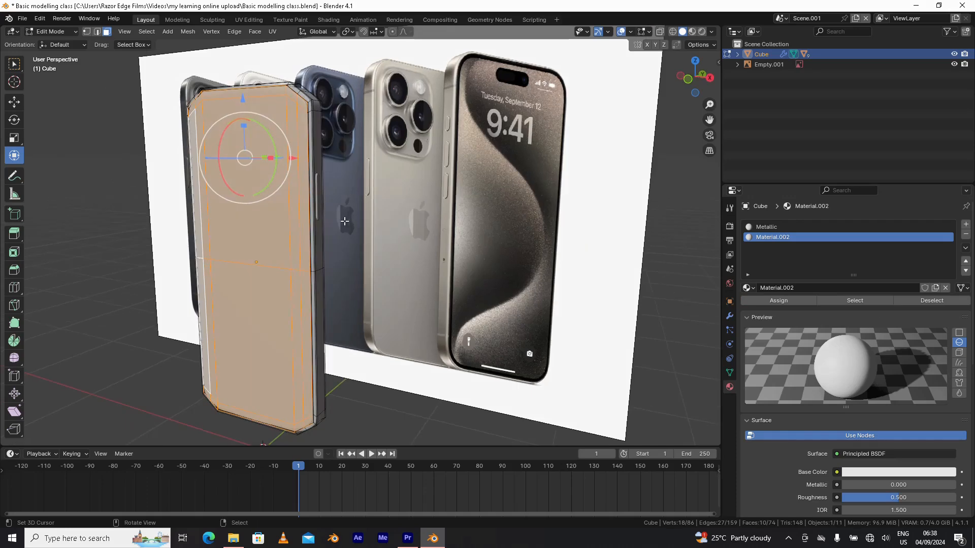
middle_click_drag(259, 180, 288, 206)
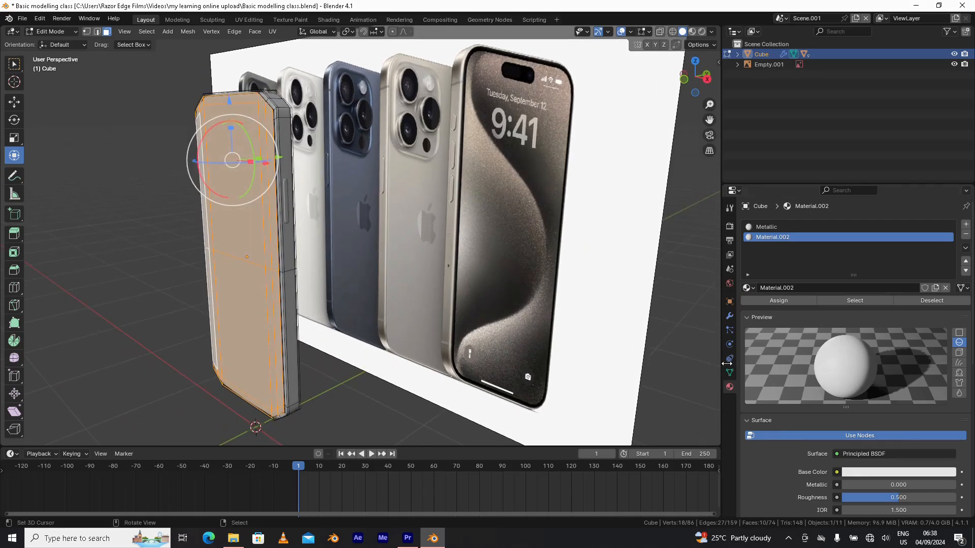
left_click(769, 299)
- Check the material assignment by deselecting and reselecting the second material's faces, and select the faces that use Metallic
left_click(922, 300)
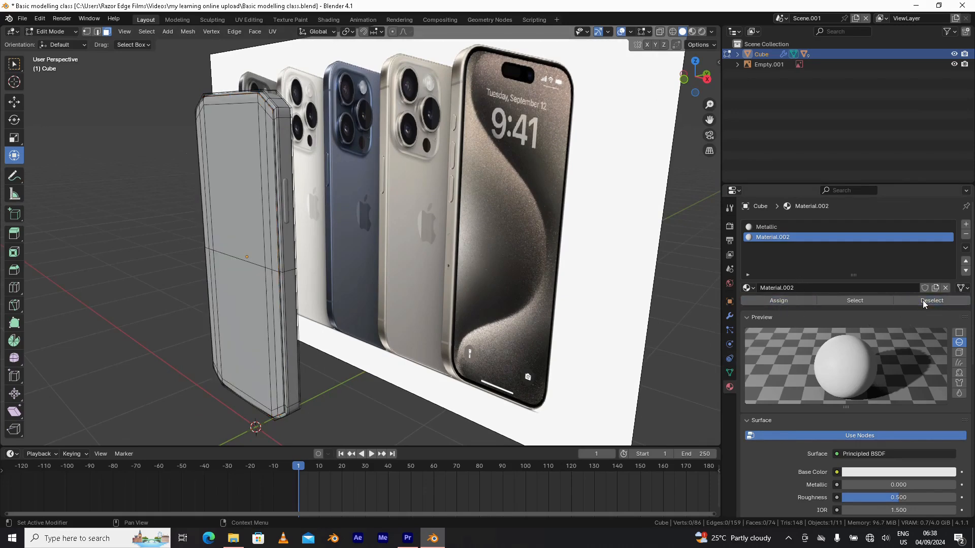
left_click(873, 300)
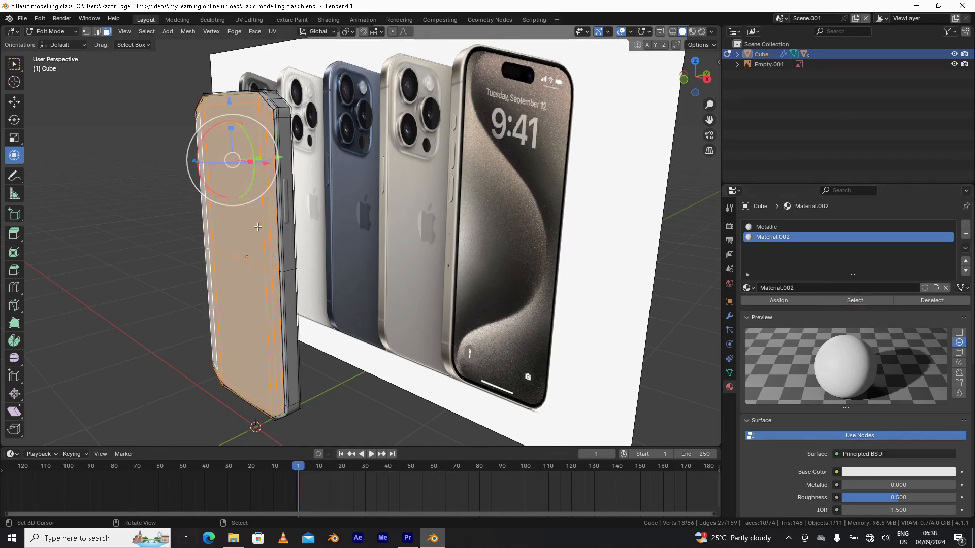
left_click(933, 300)
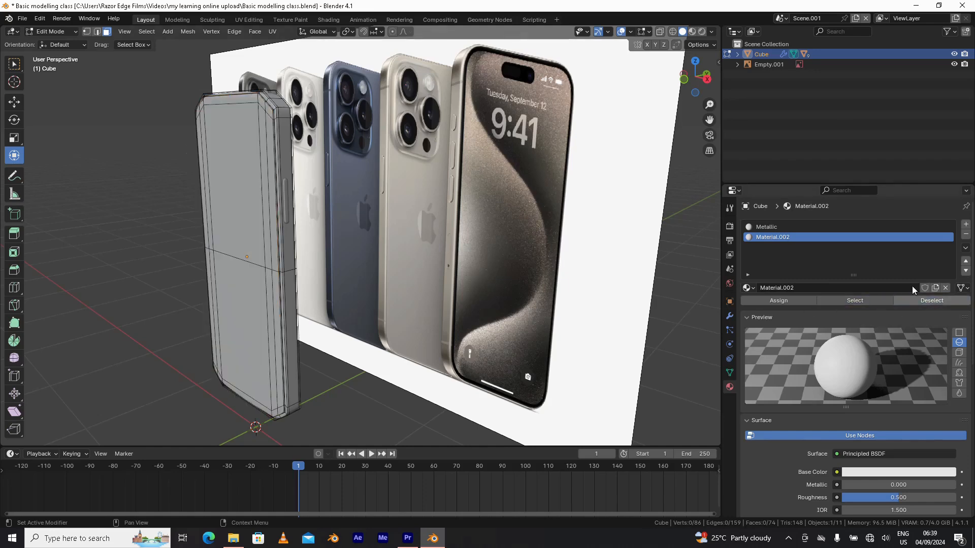
left_click(767, 226)
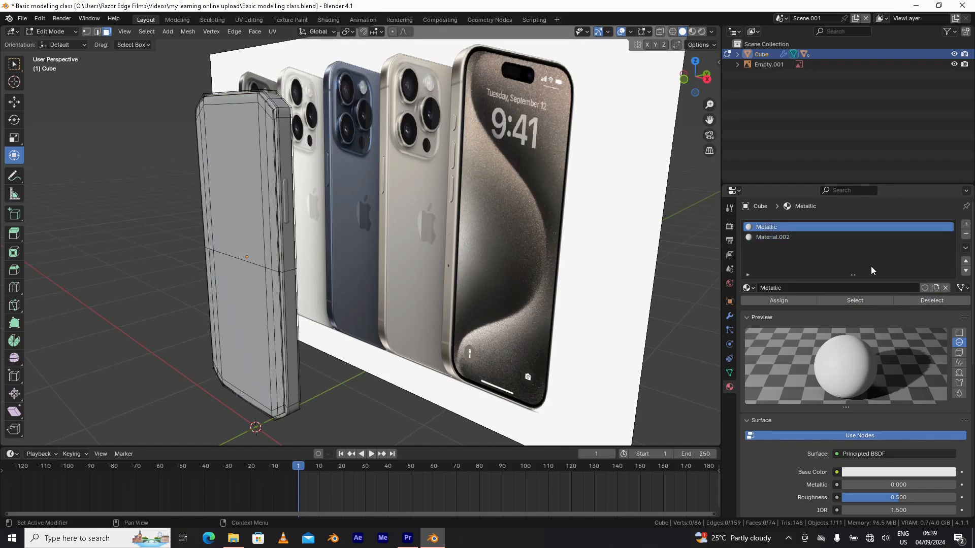
left_click(862, 301)
middle_click_drag(299, 249, 247, 297)
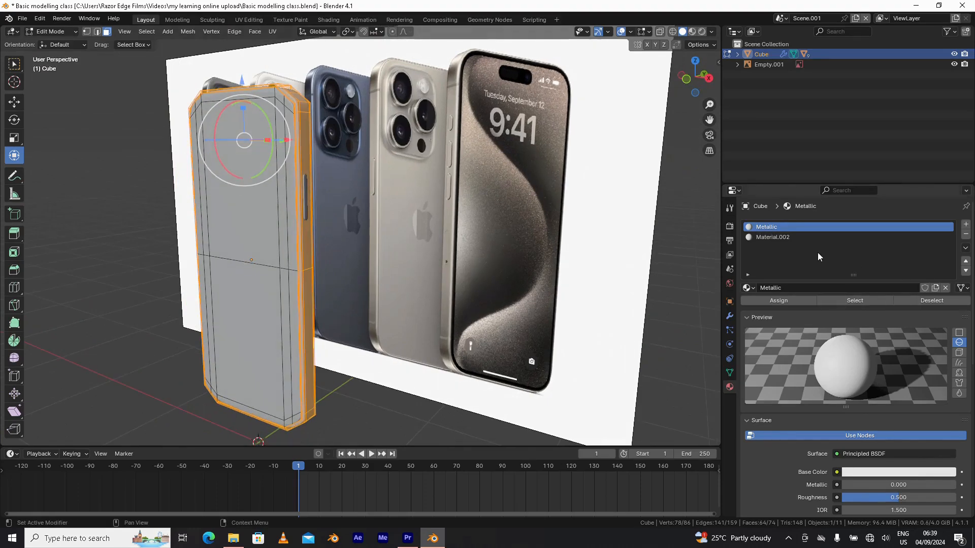
- Deselect the faces that use Metallic and select the faces that use the second material
left_click(927, 302)
left_click(799, 239)
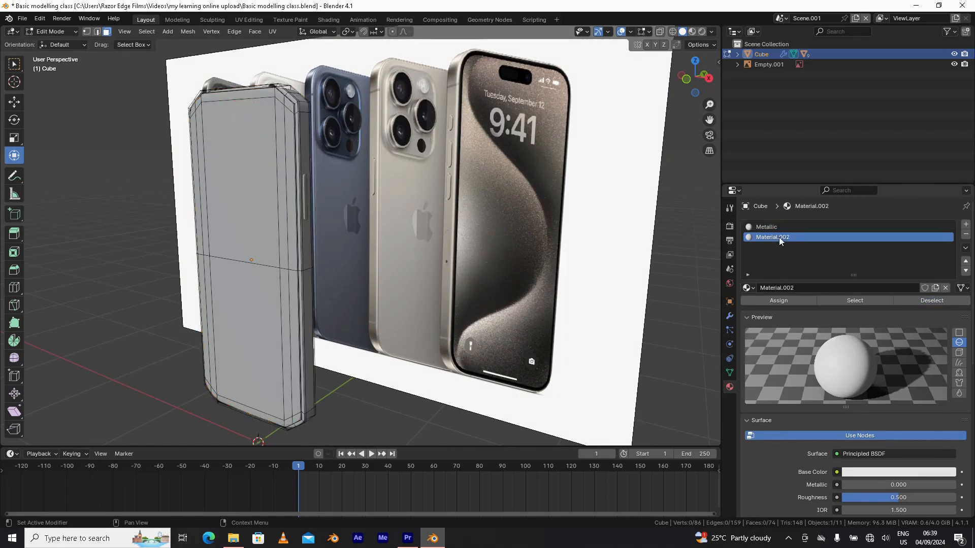
left_click(854, 300)
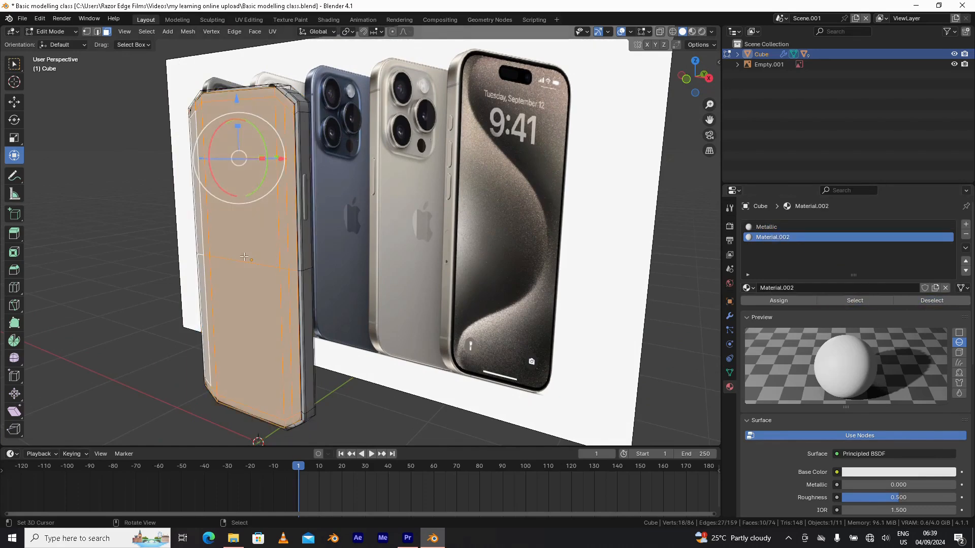
- Rename the phone's second material as phone screen
left_click(794, 289)
type("screen")
type("phone")
key("Return")
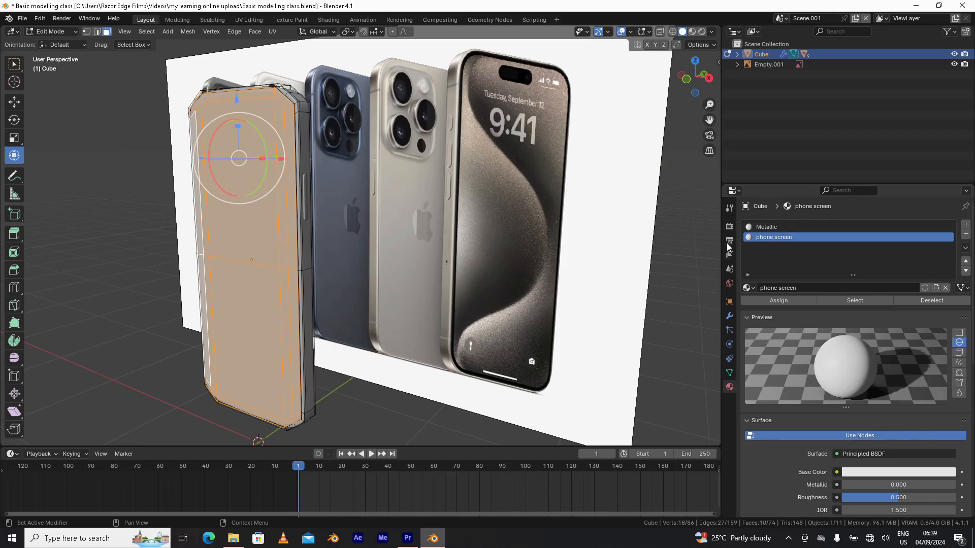
- Return the phone to Object Mode and make Metallic its active material
middle_click_drag(301, 244, 318, 224)
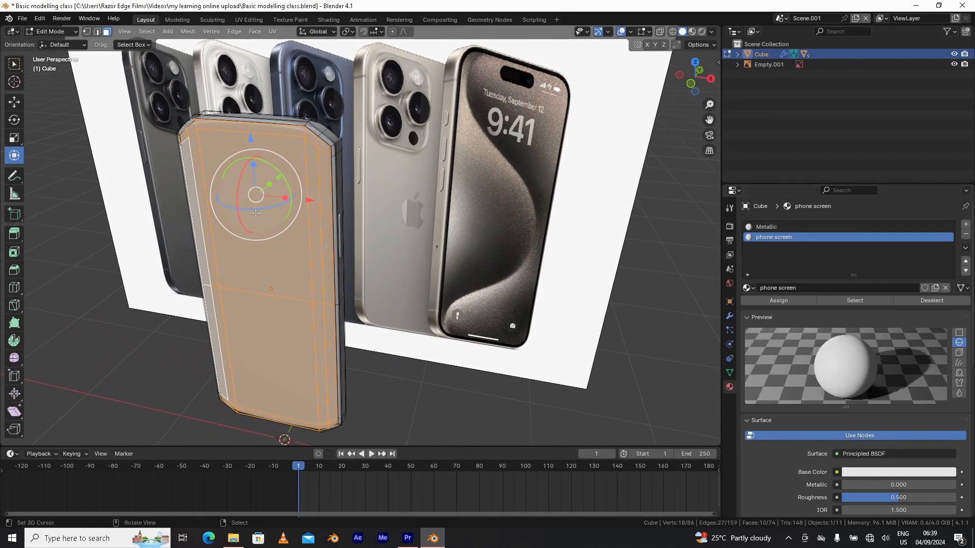
middle_click_drag(241, 218, 279, 203)
key("Tab")
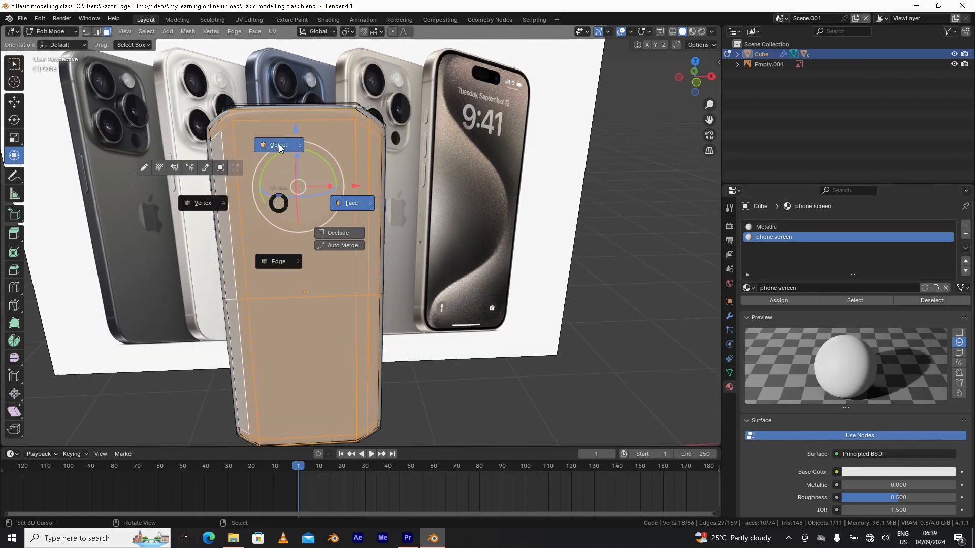
left_click(279, 145)
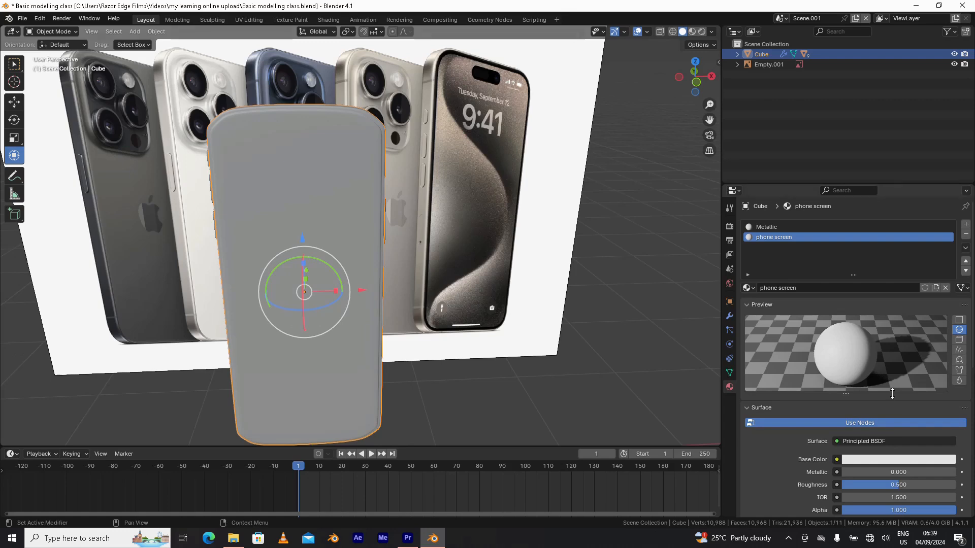
left_click(769, 226)
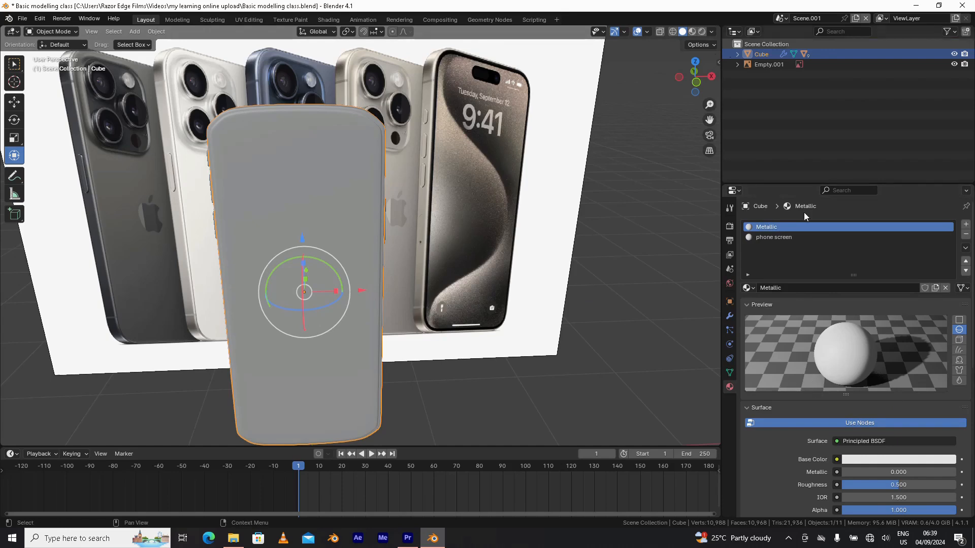
scroll(797, 400, "down", 3)
scroll(797, 401, "up", 1)
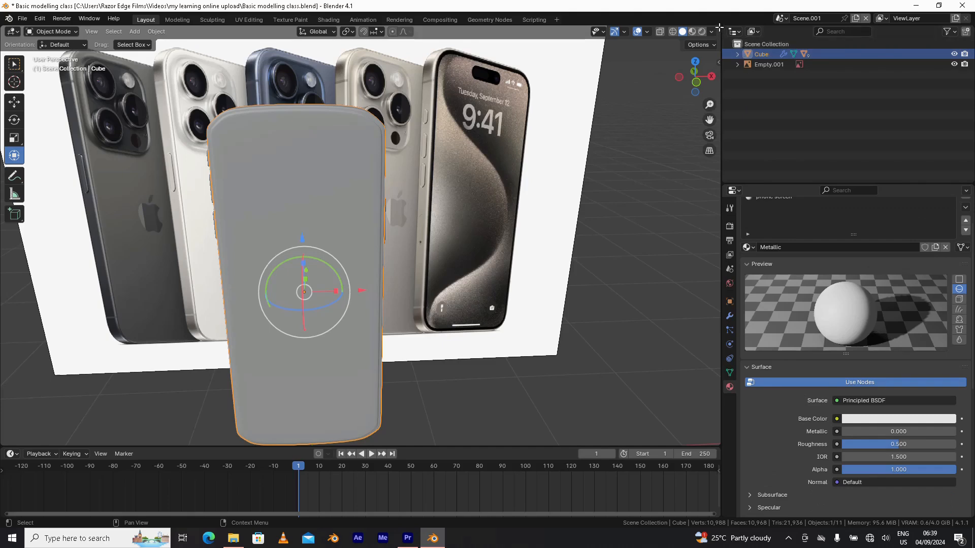
- Split the 3D viewport into two side-by-side areas and change the new one to the Shader Editor
left_click_drag(719, 27, 463, 60)
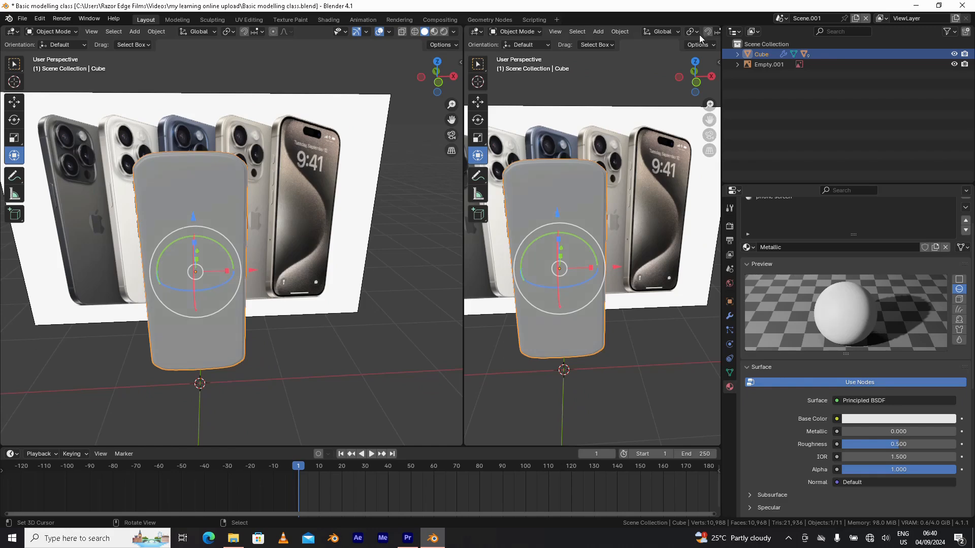
left_click(476, 32)
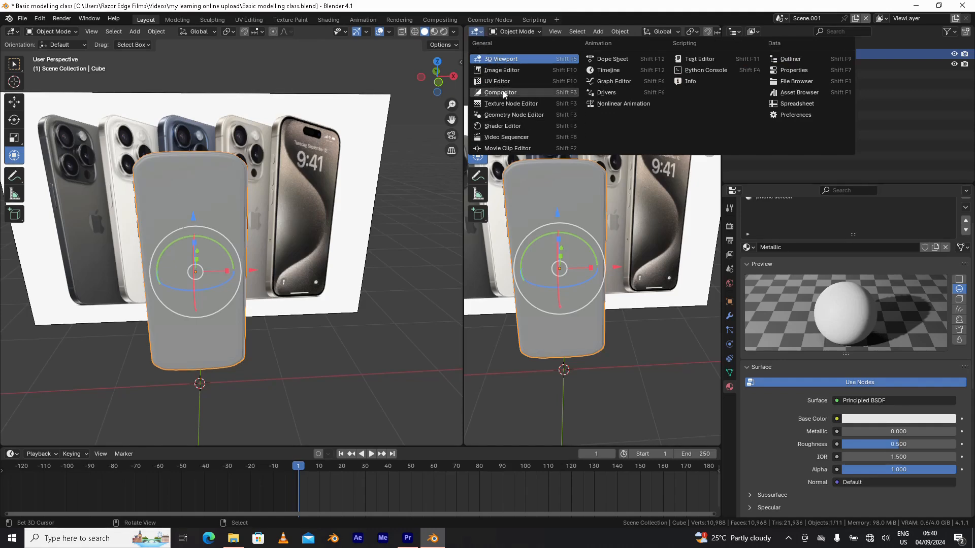
left_click(490, 59)
middle_click_drag(486, 277, 500, 305)
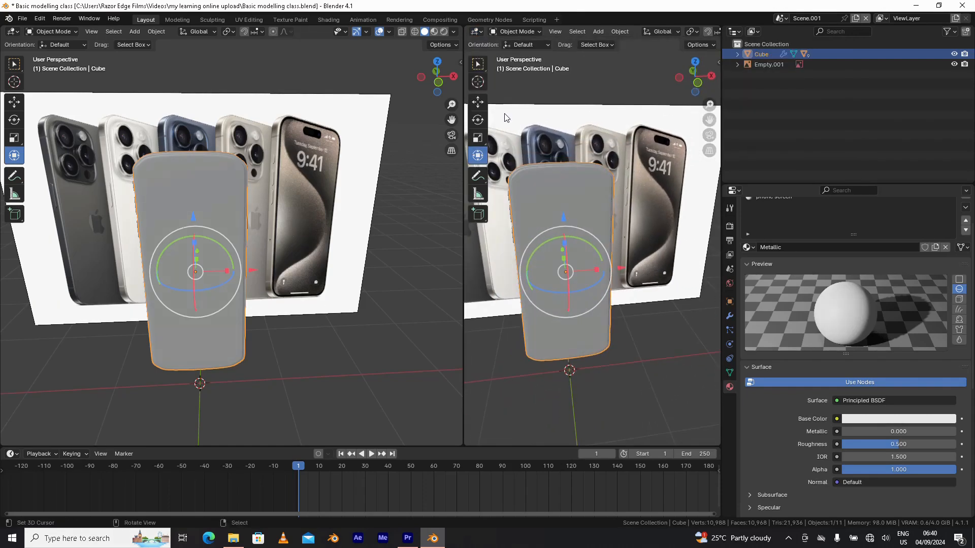
left_click(474, 32)
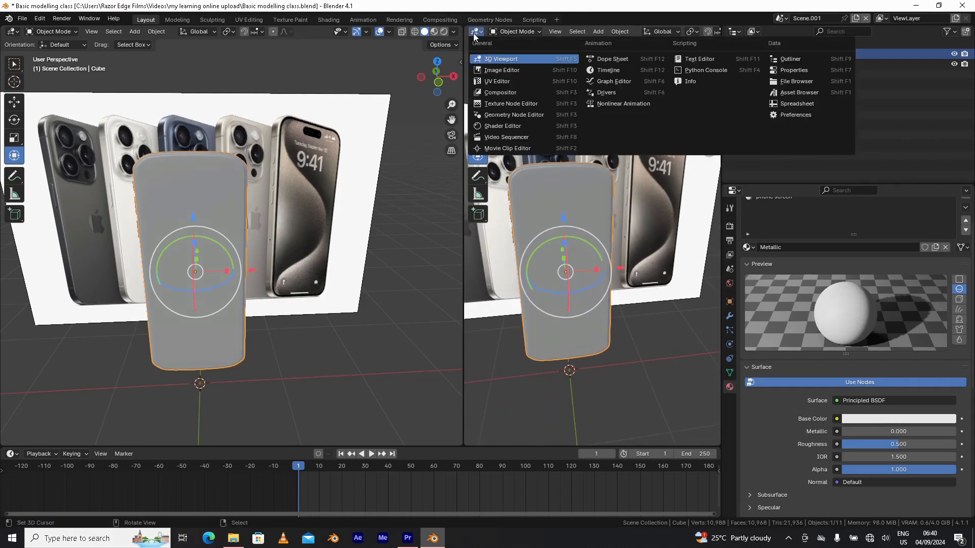
left_click(501, 127)
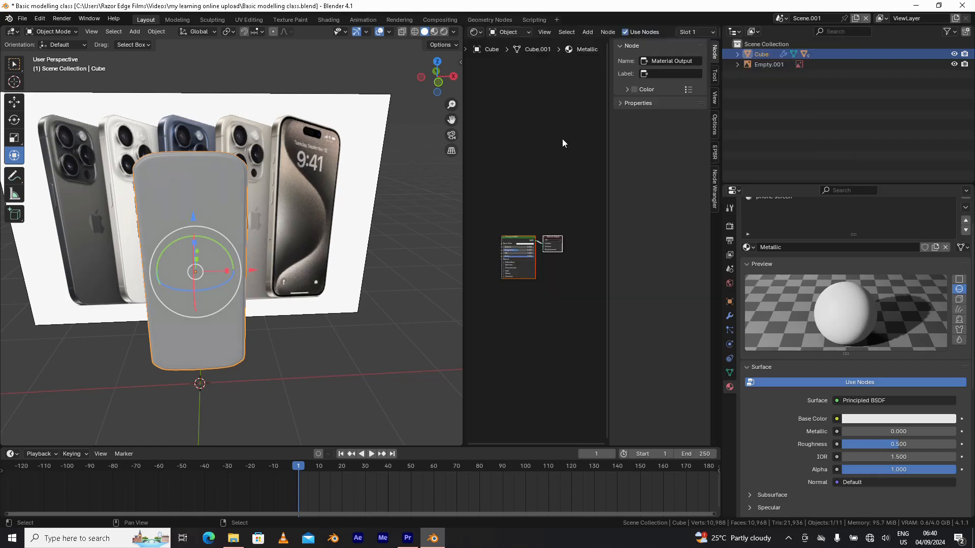
- Hide the Shader Editor's sidebar and move the Principled BSDF node slightly farther from the Material Output node
scroll(567, 168, "up", 6)
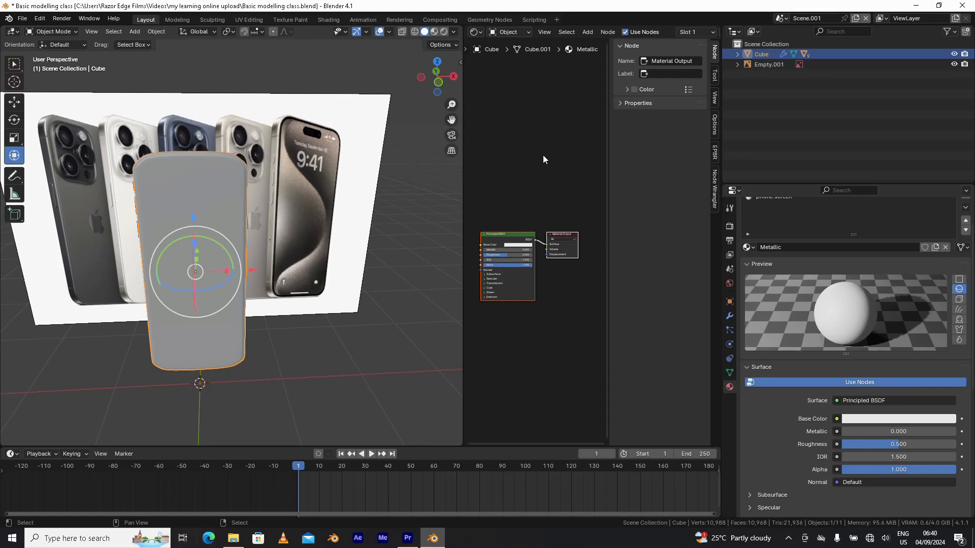
key("n")
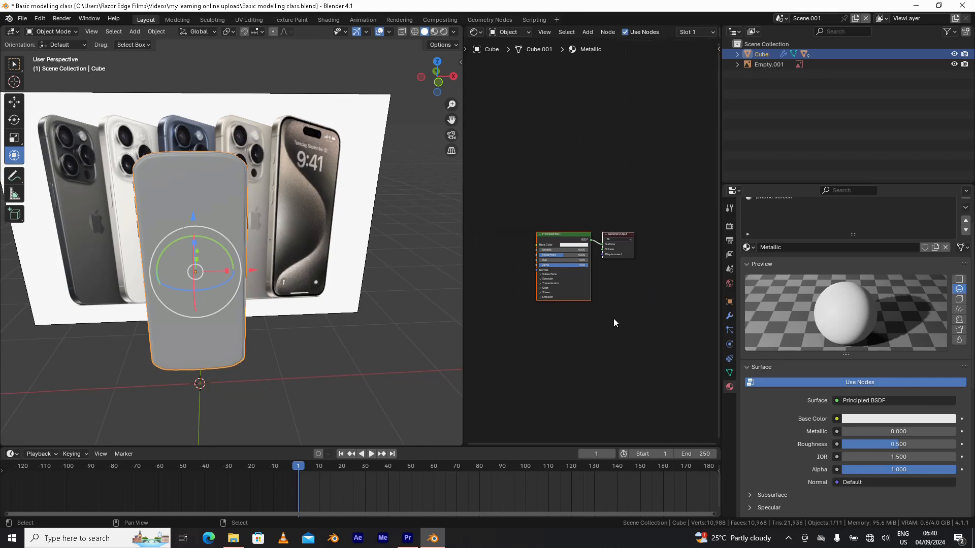
scroll(614, 322, "up", 2)
middle_click_drag(619, 324, 626, 292)
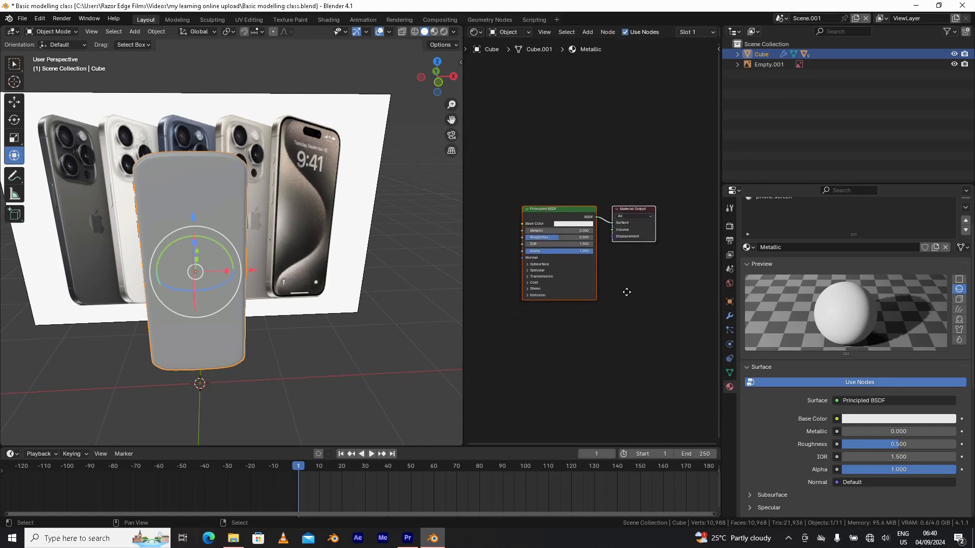
scroll(625, 305, "up", 1)
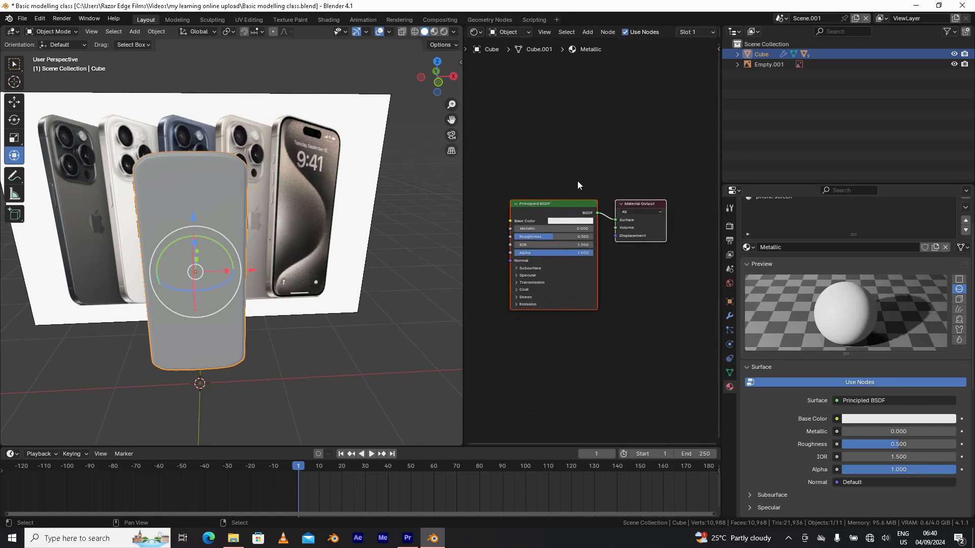
left_click(614, 186)
left_click_drag(566, 202, 553, 206)
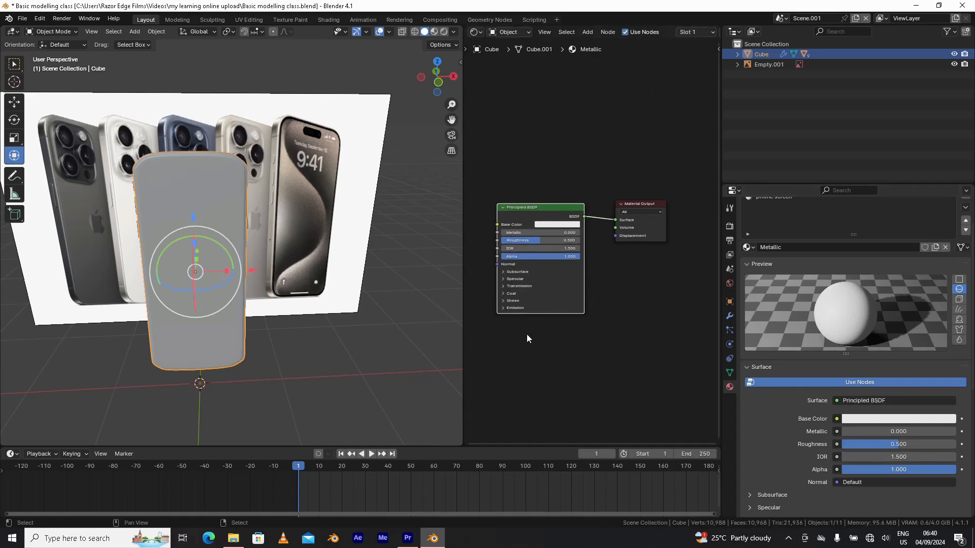
- Examine the inputs and collapsed sections of Metallic's Principled BSDF node
scroll(614, 298, "up", 1)
middle_click_drag(614, 298, 627, 284)
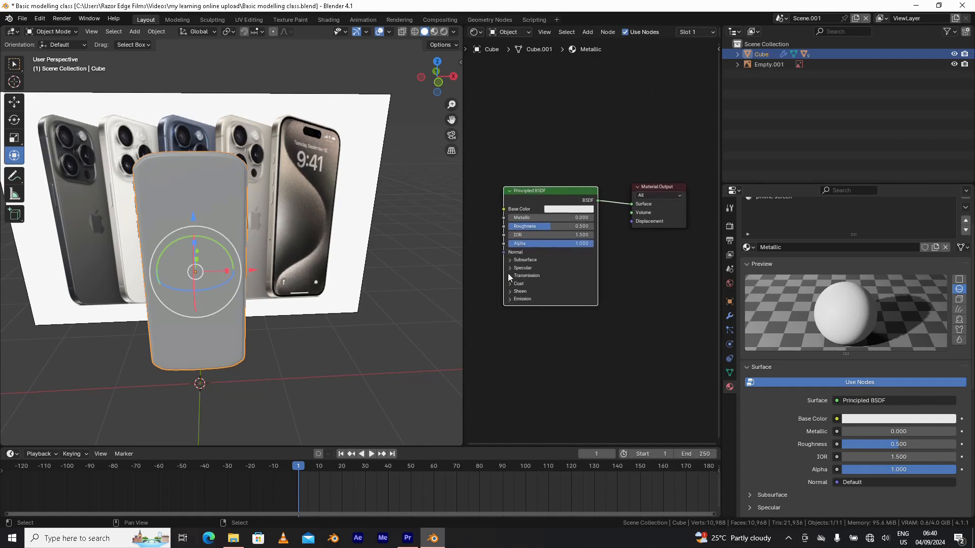
scroll(544, 328, "up", 1)
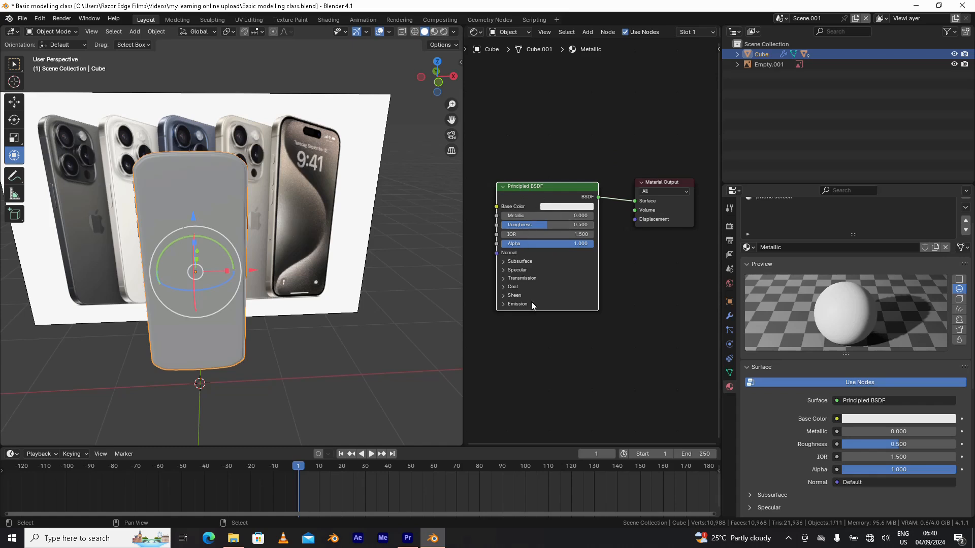
middle_click_drag(533, 307, 569, 291)
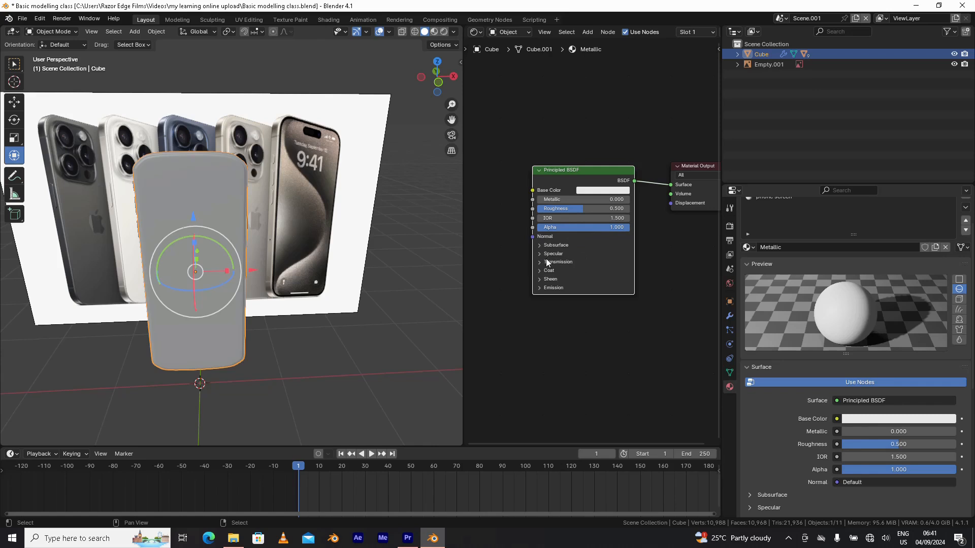
scroll(539, 262, "up", 1)
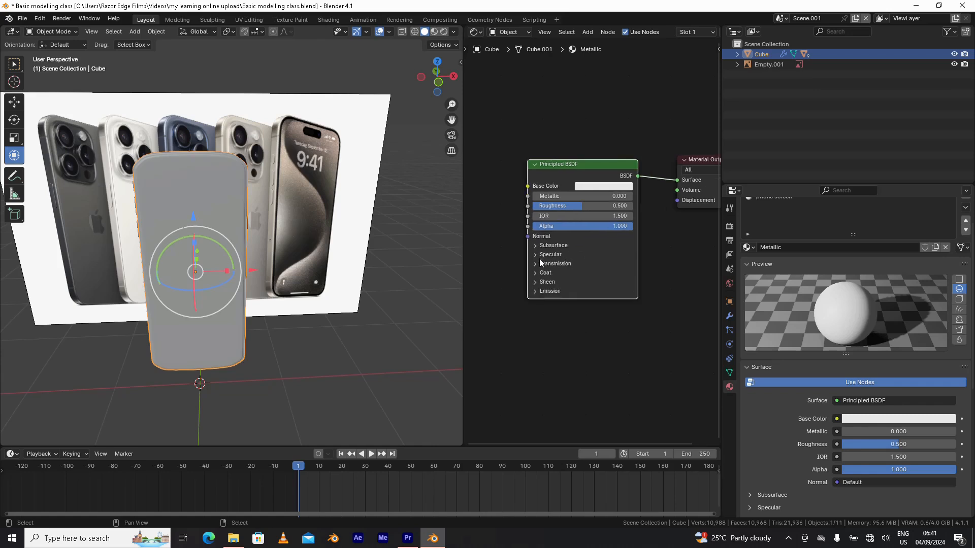
scroll(533, 257, "up", 1)
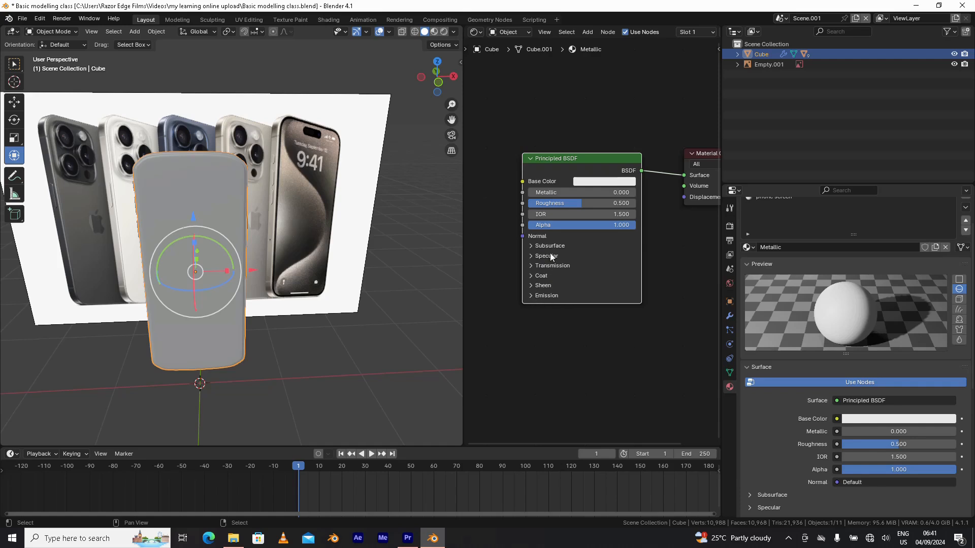
middle_click_drag(554, 261, 567, 269)
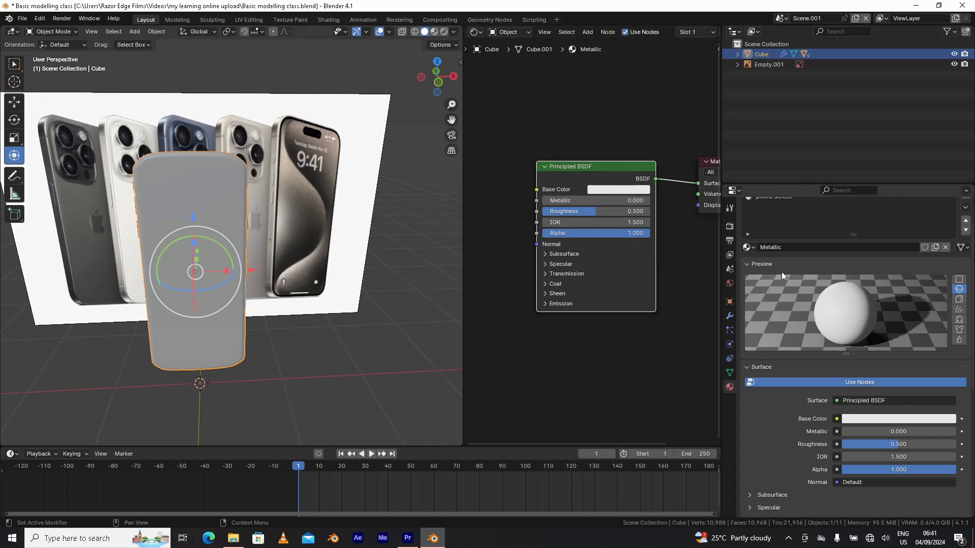
- Set Metallic's base color to a violet-blue with hue 0.673 and saturation 0.860
scroll(782, 272, "up", 2)
middle_click_drag(266, 202, 215, 212)
scroll(218, 199, "up", 4)
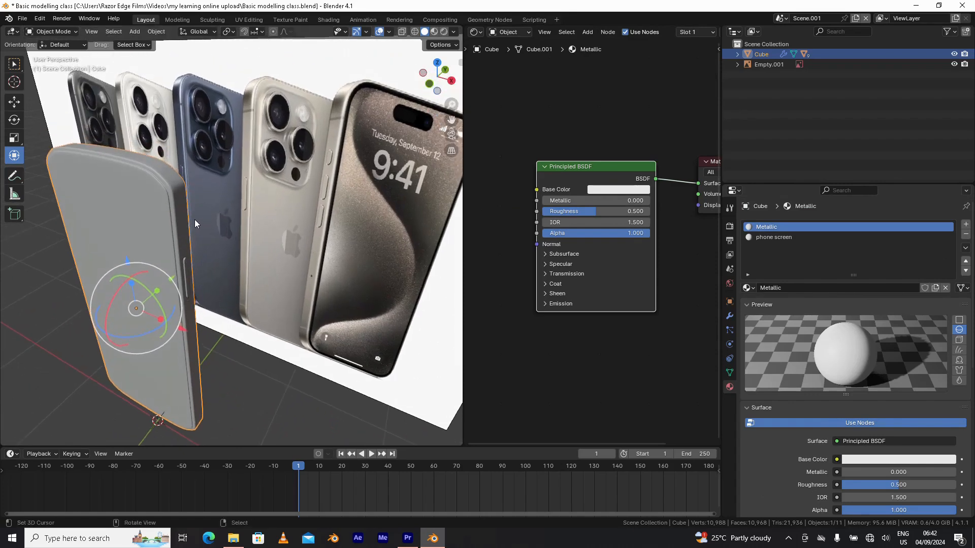
middle_click_drag(203, 208, 204, 189)
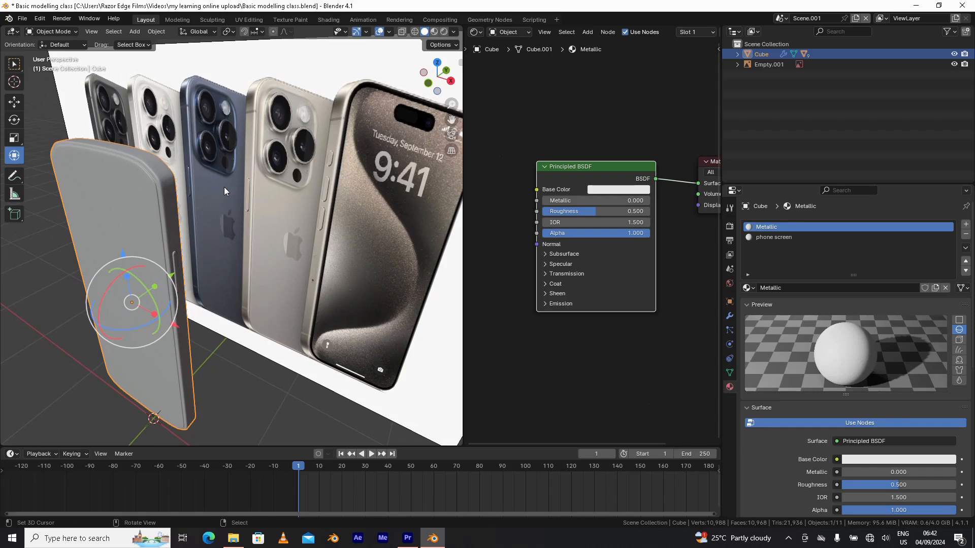
left_click(603, 190)
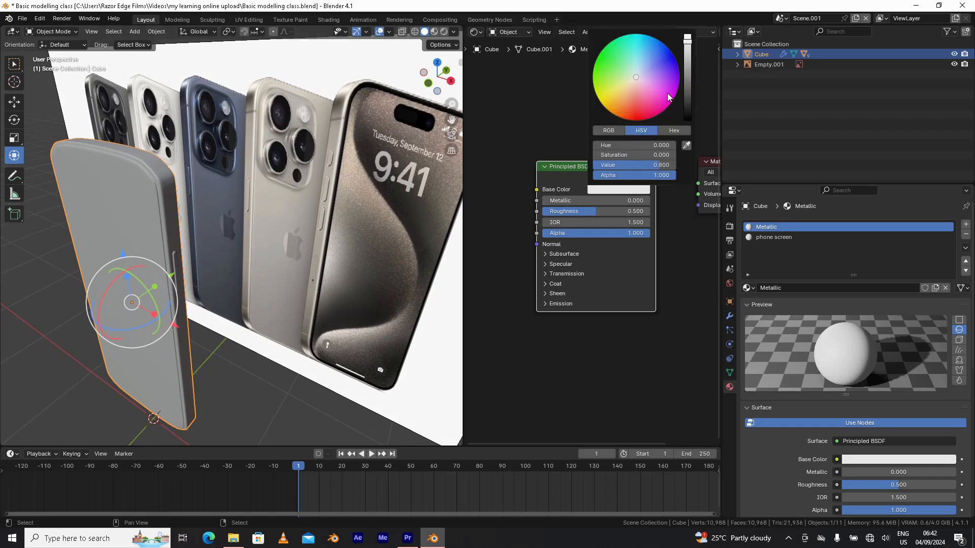
left_click(653, 68)
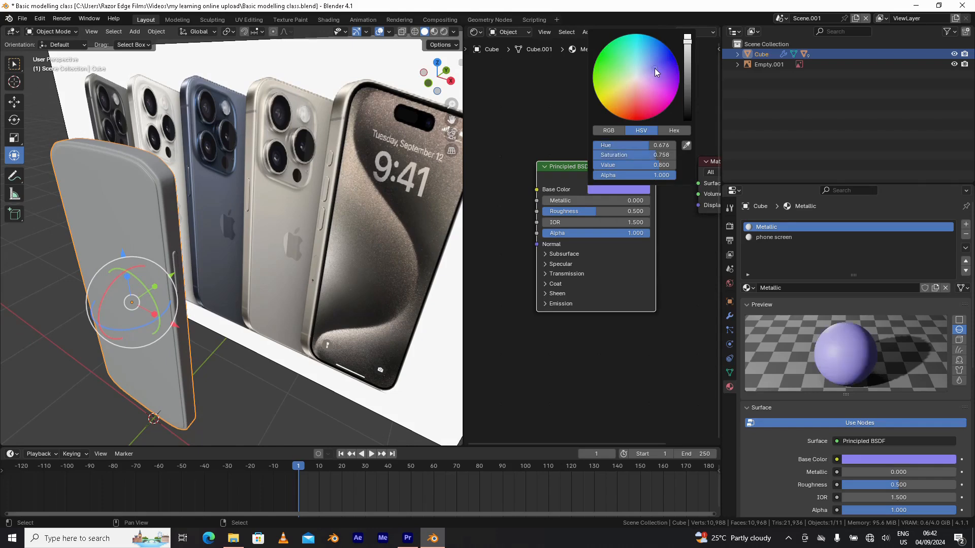
left_click(659, 65)
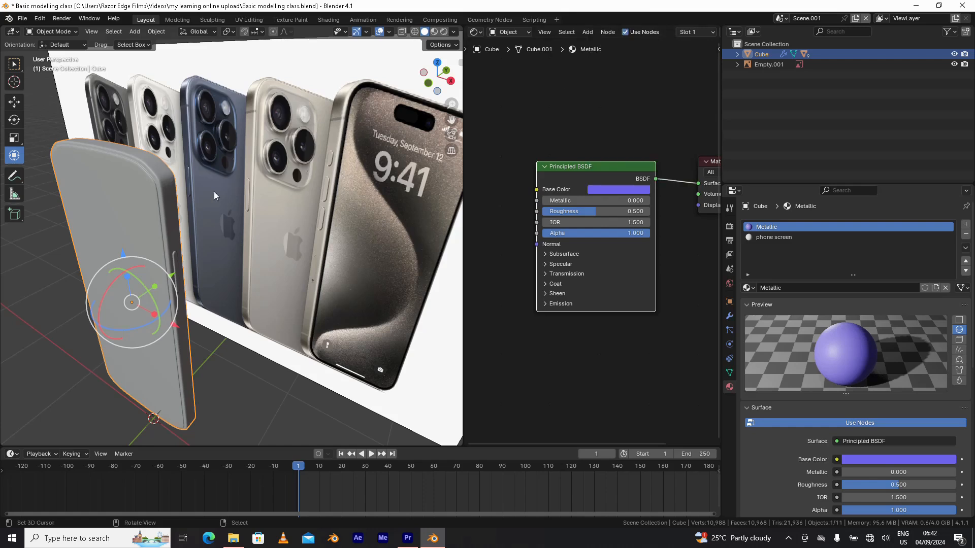
- Sample Metallic's base color from the back of the blue phone in the reference image
left_click(624, 189)
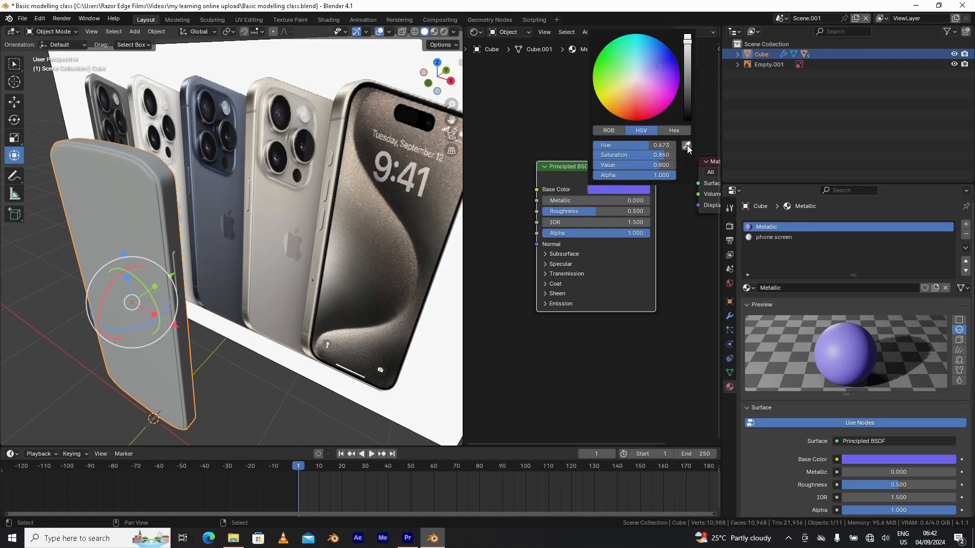
left_click(686, 145)
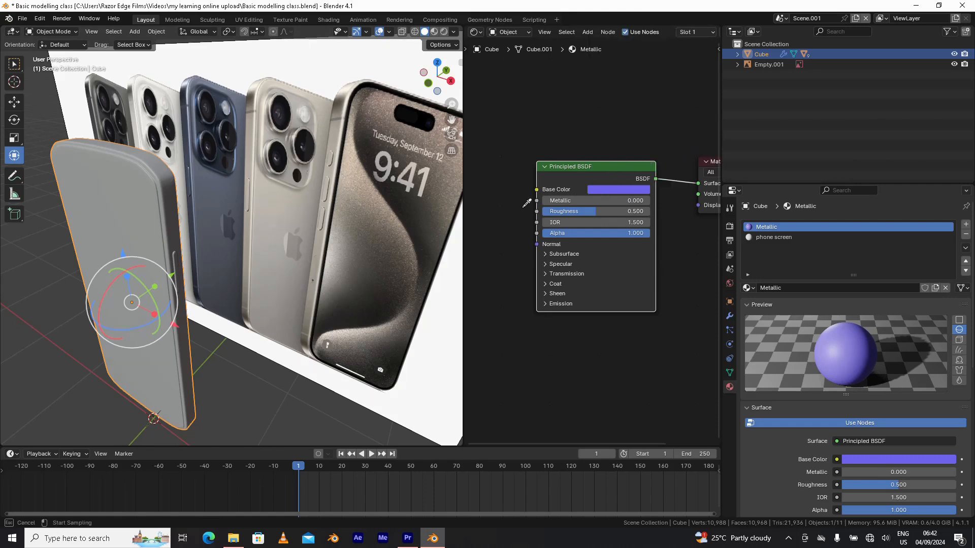
left_click(215, 190)
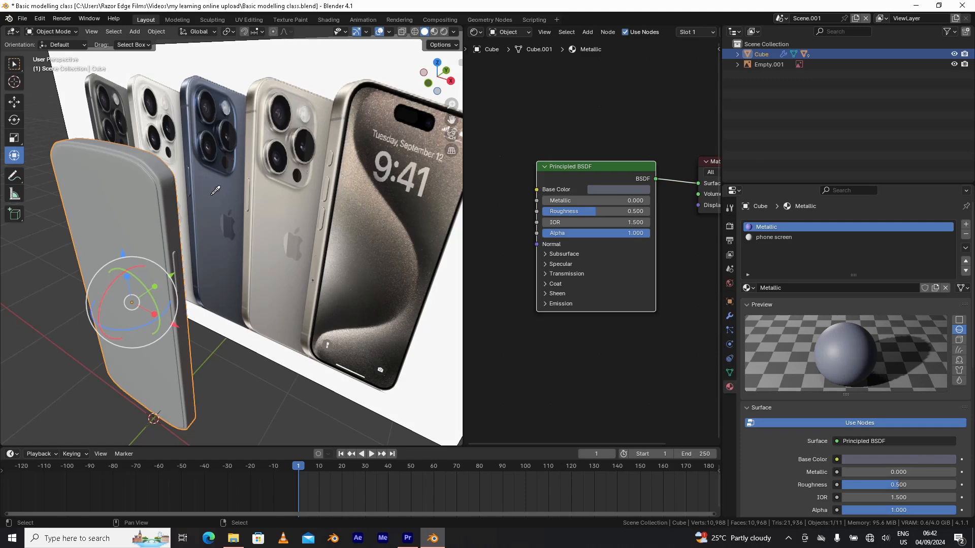
- Try wireframe shading on the phone and switch the viewport back to solid shading
mouse_move(239, 251)
middle_mouse_down()
mouse_move(239, 236)
mouse_move(231, 253)
middle_mouse_up()
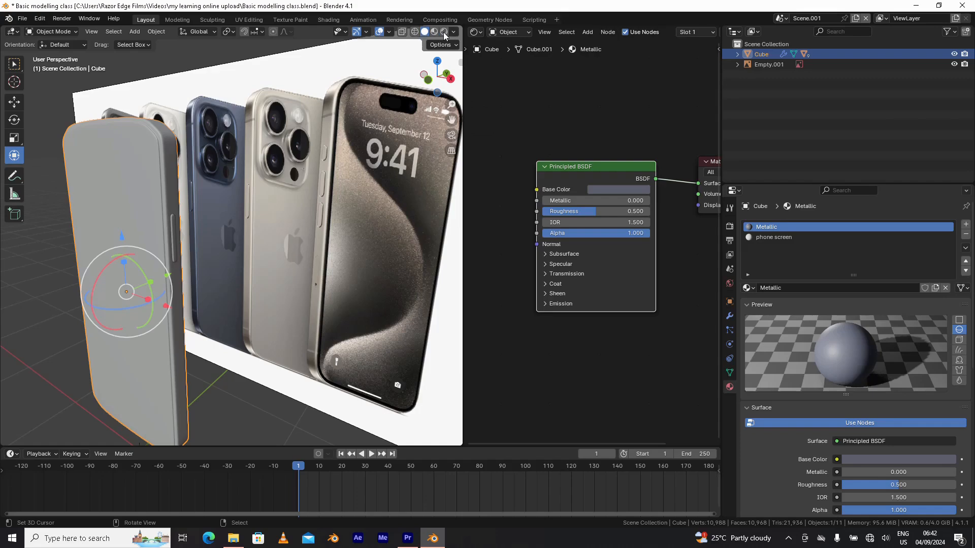
left_click(415, 32)
mouse_move(211, 221)
middle_mouse_down()
mouse_move(226, 220)
mouse_move(203, 221)
middle_mouse_up()
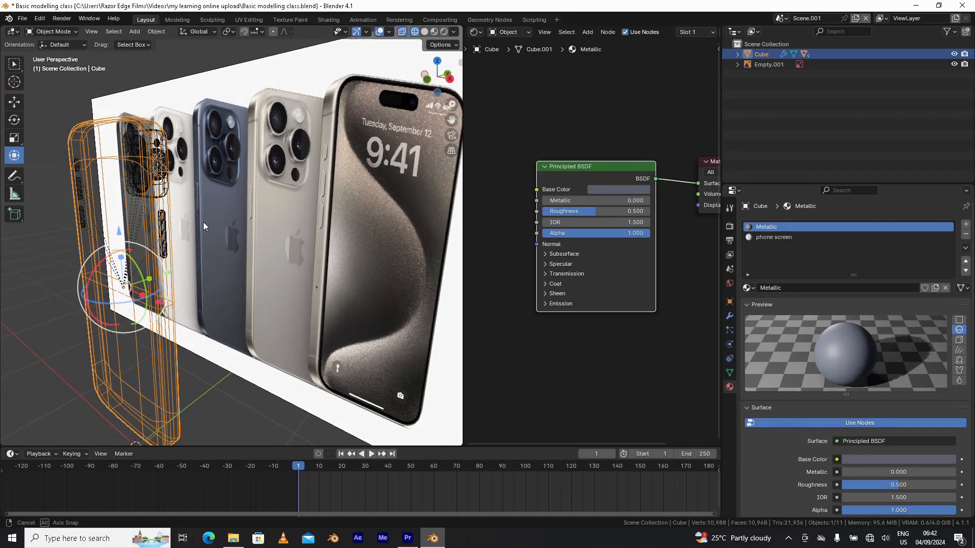
left_click(424, 32)
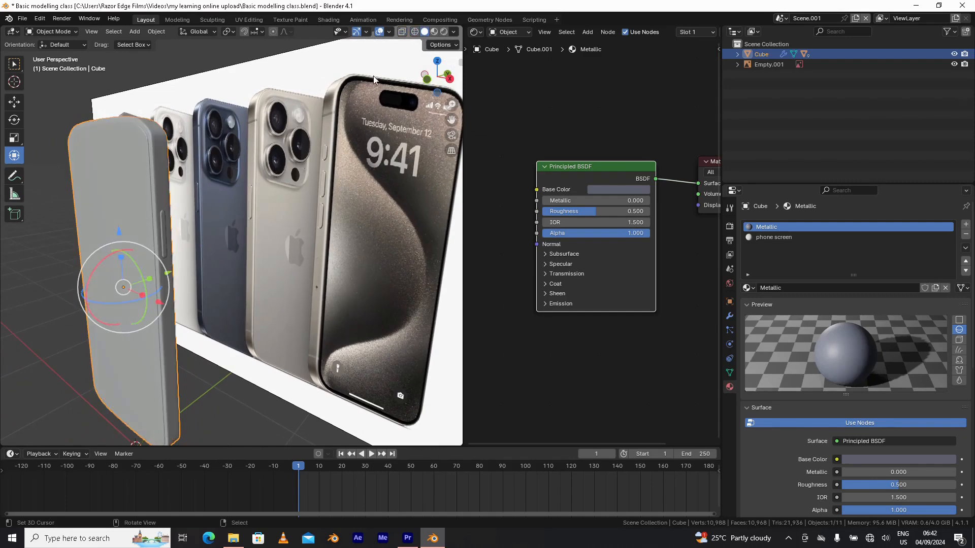
- Switch the viewport to material preview shading and view the phone's side and front beside the reference image
left_click(435, 32)
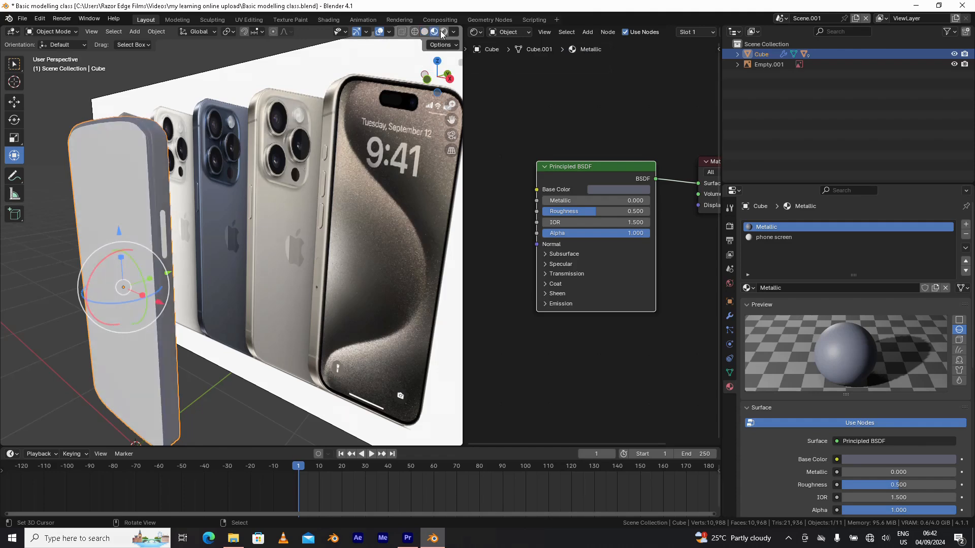
middle_click_drag(257, 203, 412, 224)
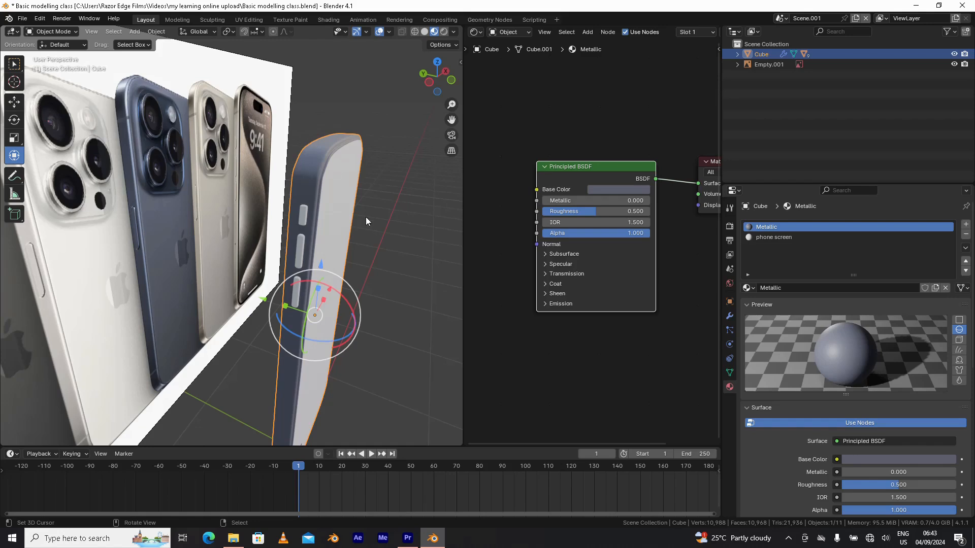
middle_click_drag(347, 224, 352, 199)
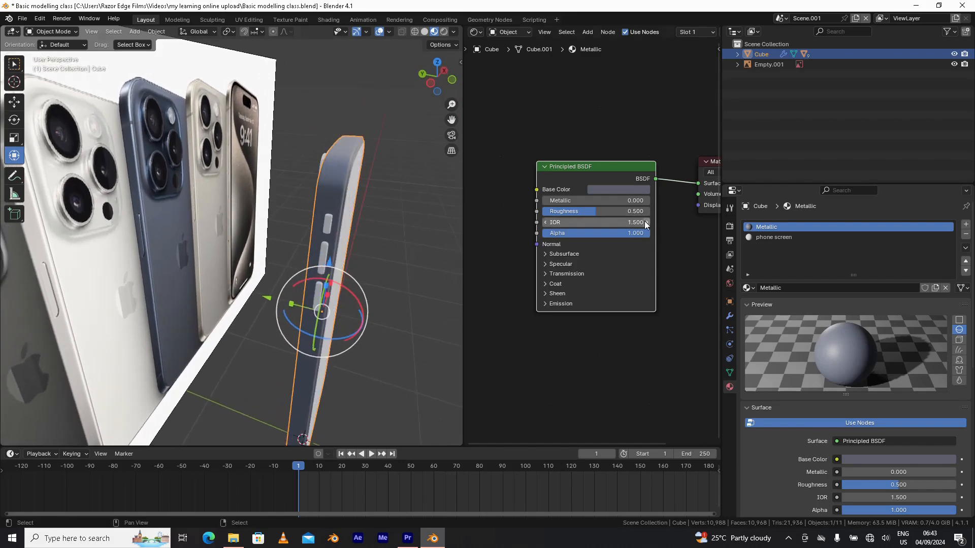
middle_click_drag(407, 248, 437, 169)
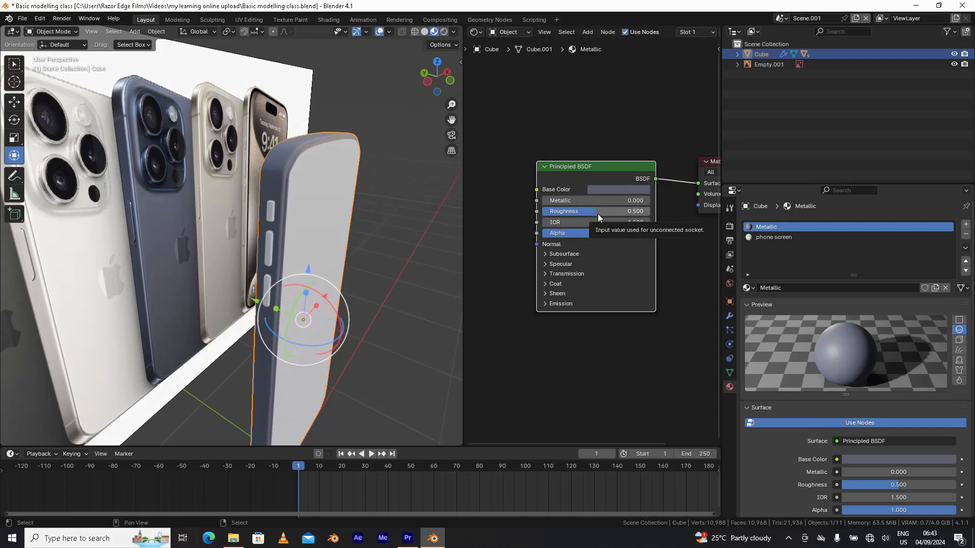
- Set the Metallic material's roughness to 0.427 and its metallic value to 1.000
left_click_drag(595, 212, 585, 215)
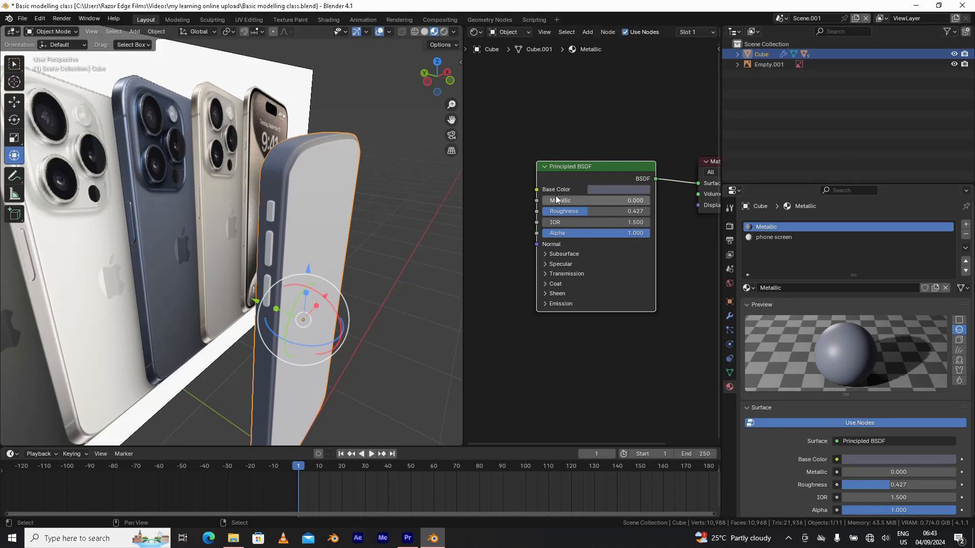
left_click_drag(557, 202, 684, 199)
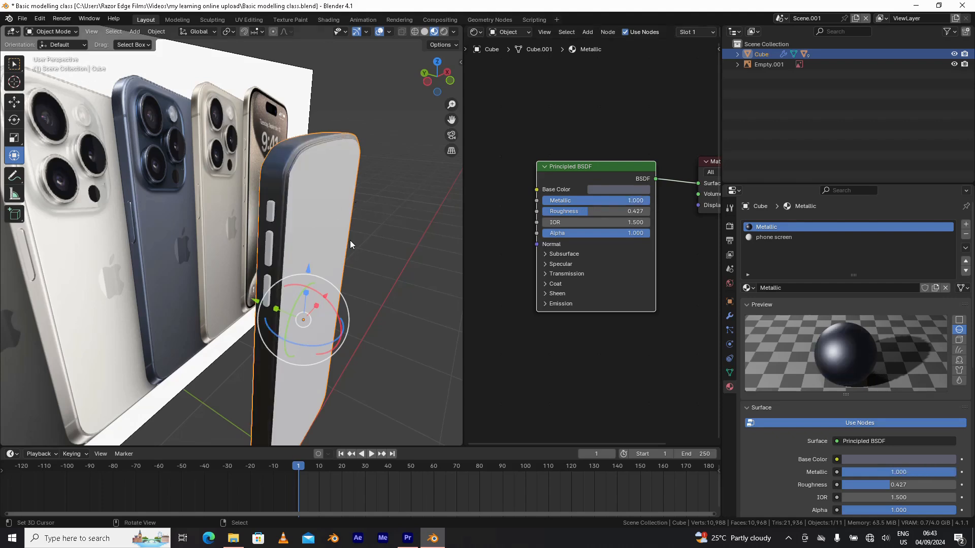
mouse_move(348, 243)
middle_mouse_down()
mouse_move(339, 251)
mouse_move(359, 243)
mouse_move(347, 255)
middle_mouse_up()
scroll(358, 242, "up", 1)
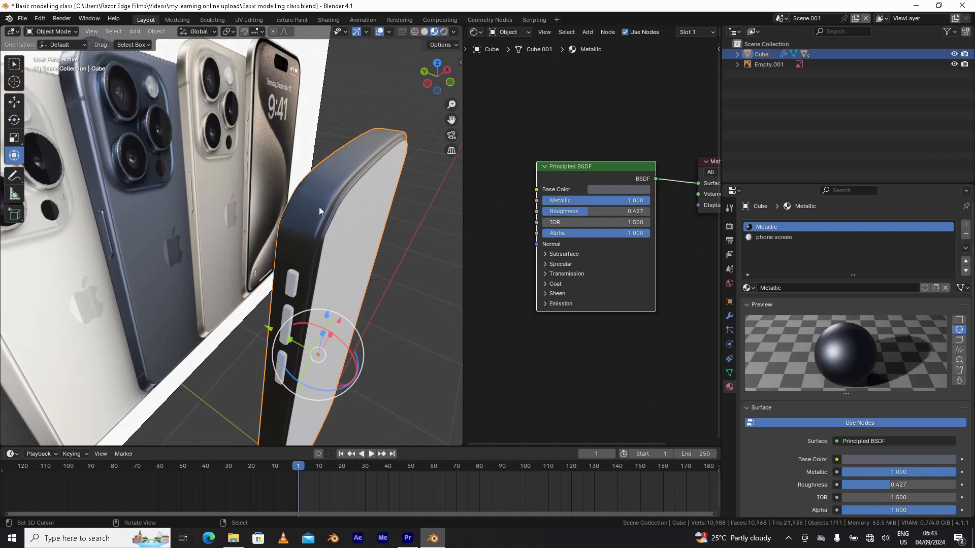
middle_click_drag(319, 206, 406, 205)
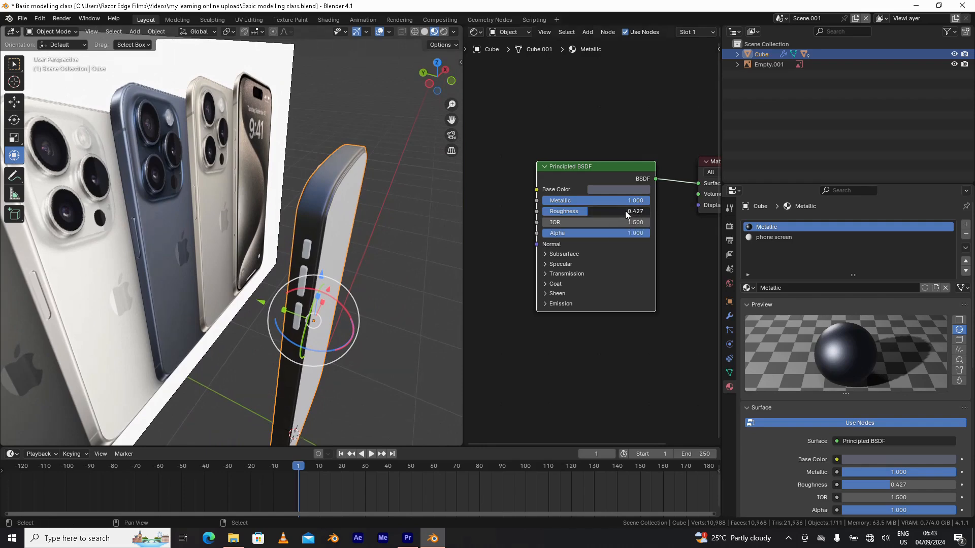
- Lower the Metallic material's roughness to 0.25
left_click_drag(626, 211, 596, 230)
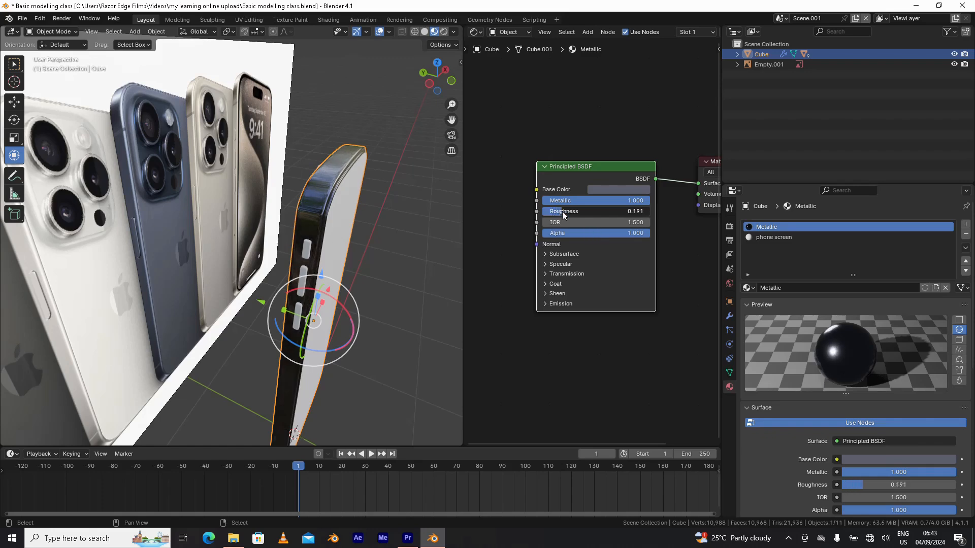
left_click(580, 212)
key("BackSpace")
type(".25")
key("Return")
- Move the phone along the Y axis, farther away from the reference image
middle_click_drag(424, 208, 243, 248)
left_click_drag(244, 248, 135, 280)
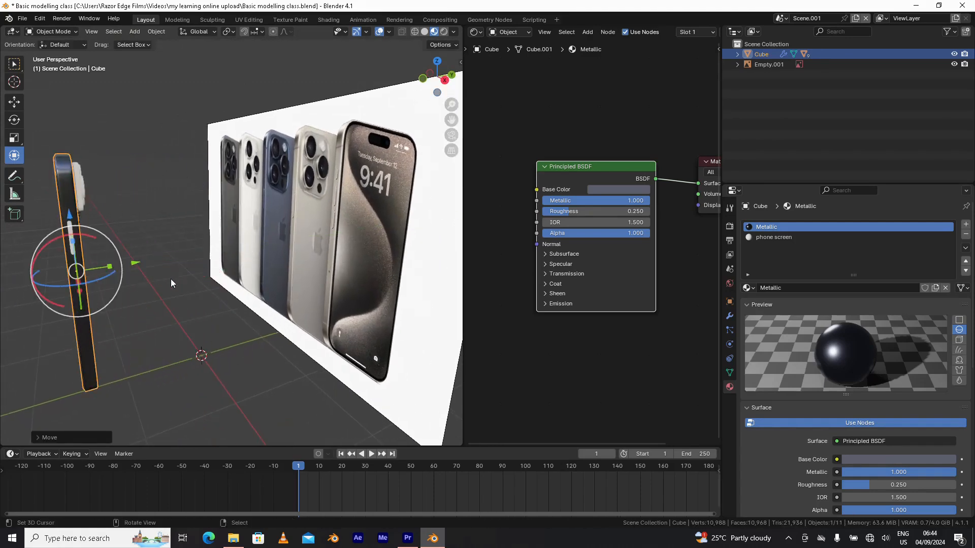
middle_click_drag(171, 279, 239, 290)
scroll(156, 292, "down", 2)
left_click_drag(270, 247, 191, 272)
middle_click_drag(191, 272, 422, 282)
scroll(199, 255, "up", 3)
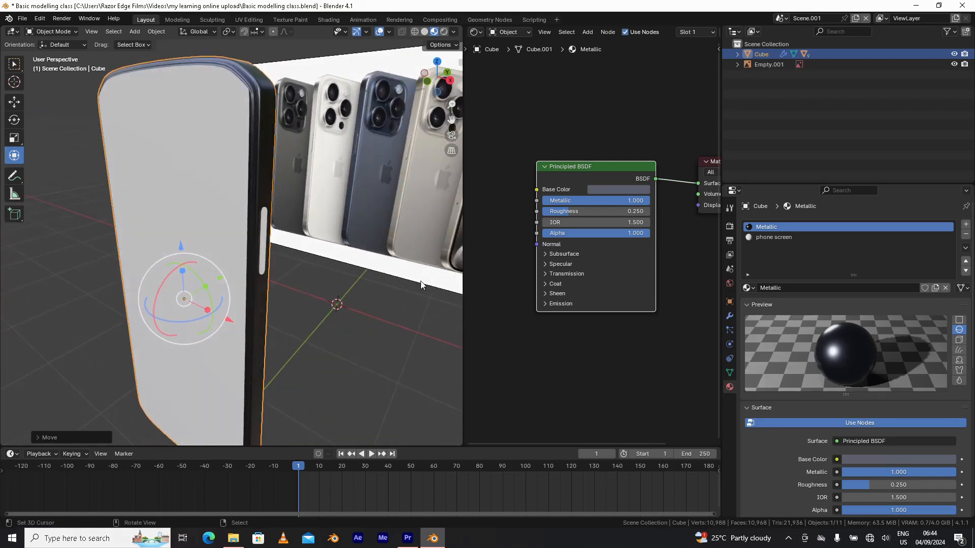
- Darken the phone screen material's base color to near black, with a value of 0.017
left_click(773, 236)
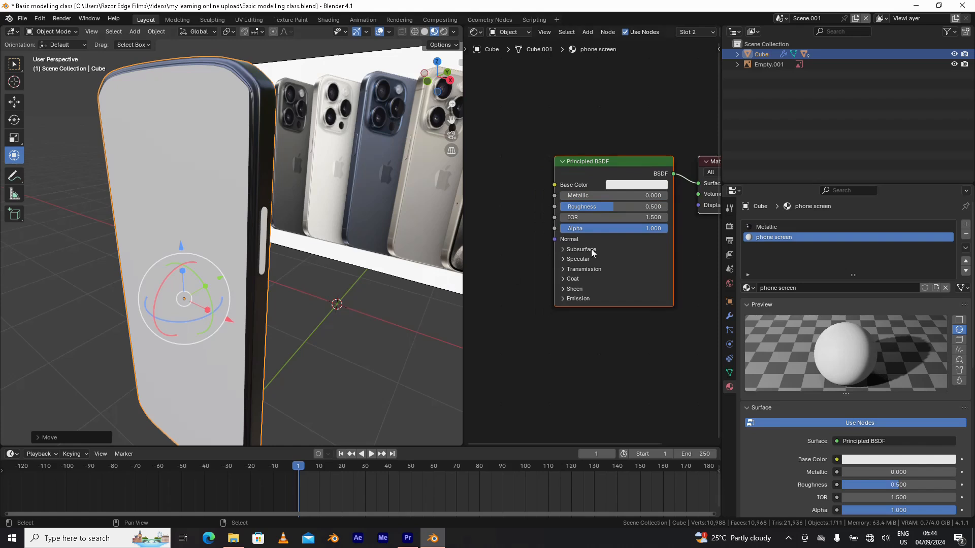
middle_click_drag(352, 190, 336, 236)
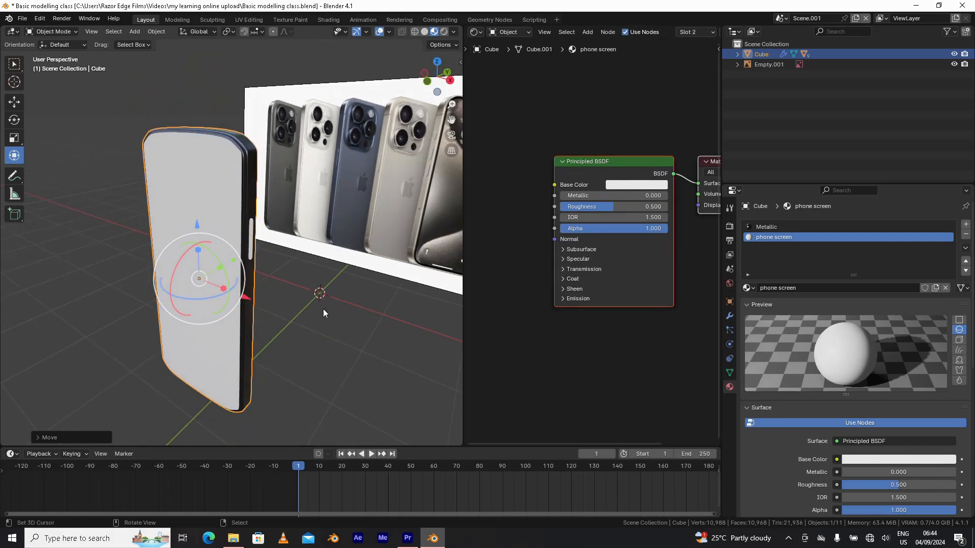
middle_click_drag(321, 306, 345, 268)
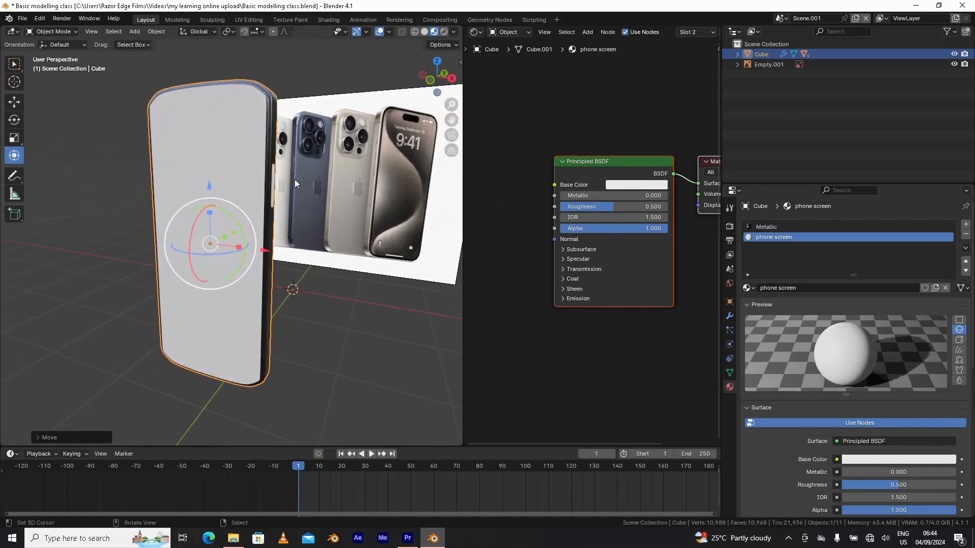
left_click(634, 185)
left_click(623, 186)
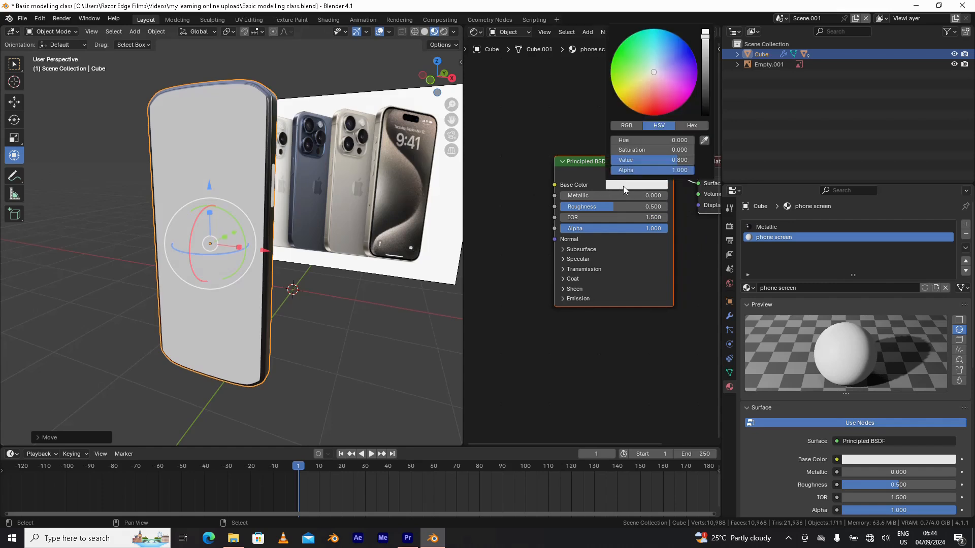
left_click(705, 97)
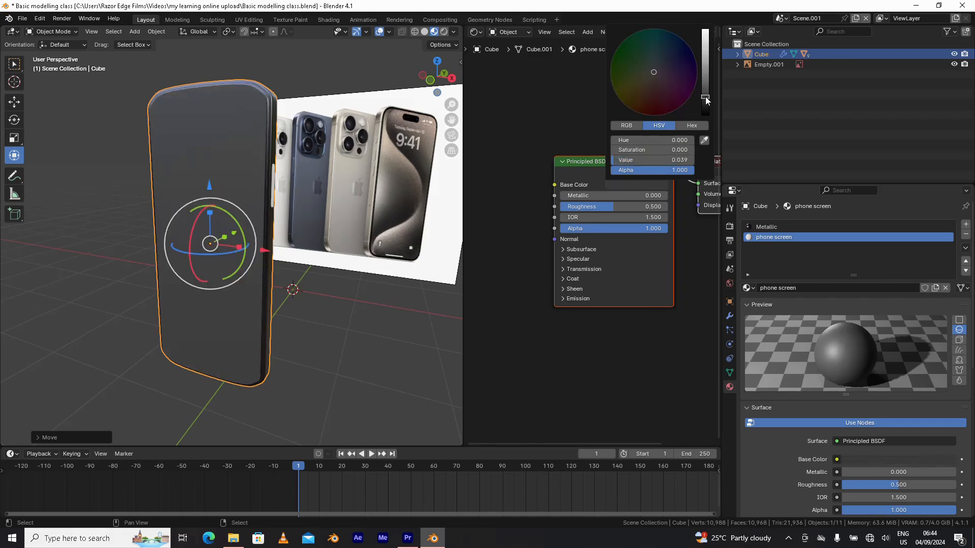
left_click_drag(706, 100, 706, 110)
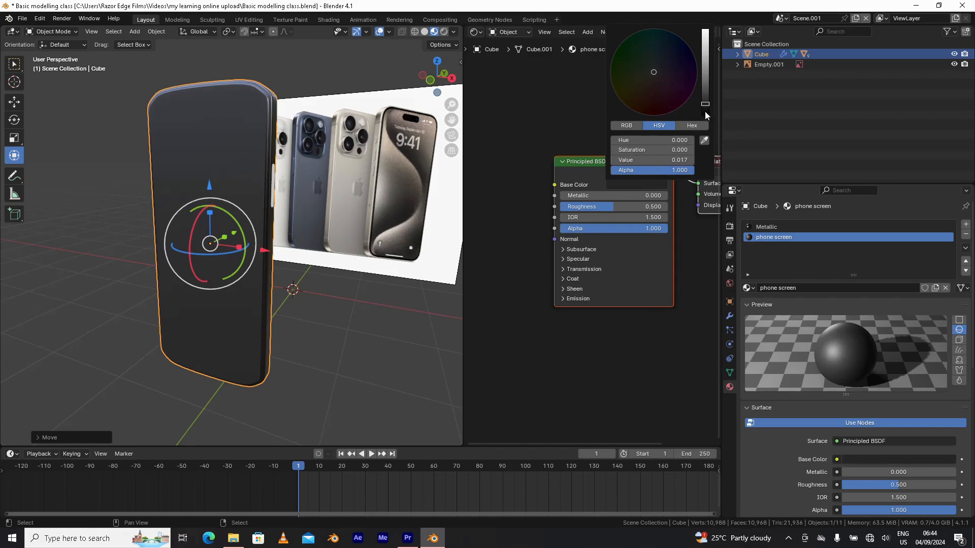
- Set the transmission weight of the phone screen material to 1.000
middle_click_drag(365, 212, 394, 237)
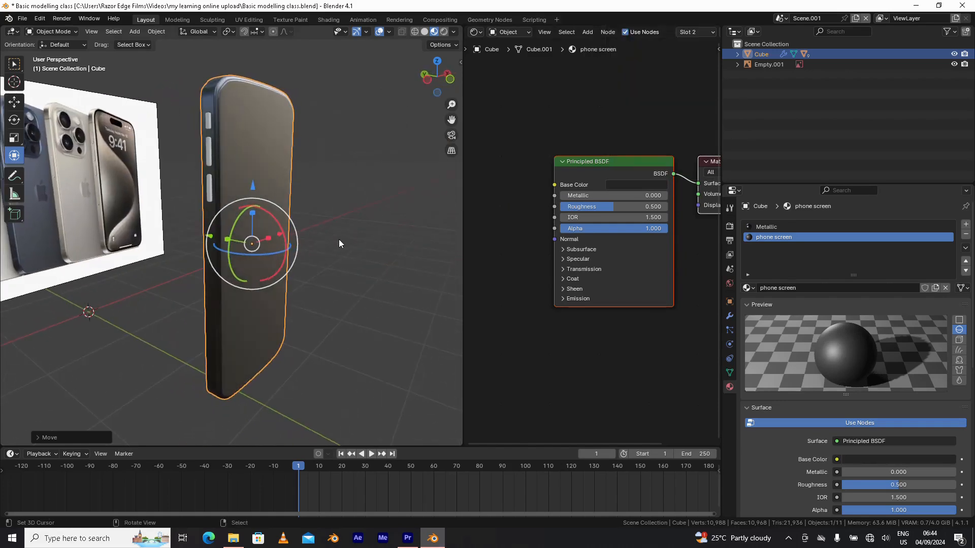
scroll(340, 239, "up", 1)
middle_click_drag(337, 243, 340, 259, "shift")
middle_click_drag(324, 167, 312, 192)
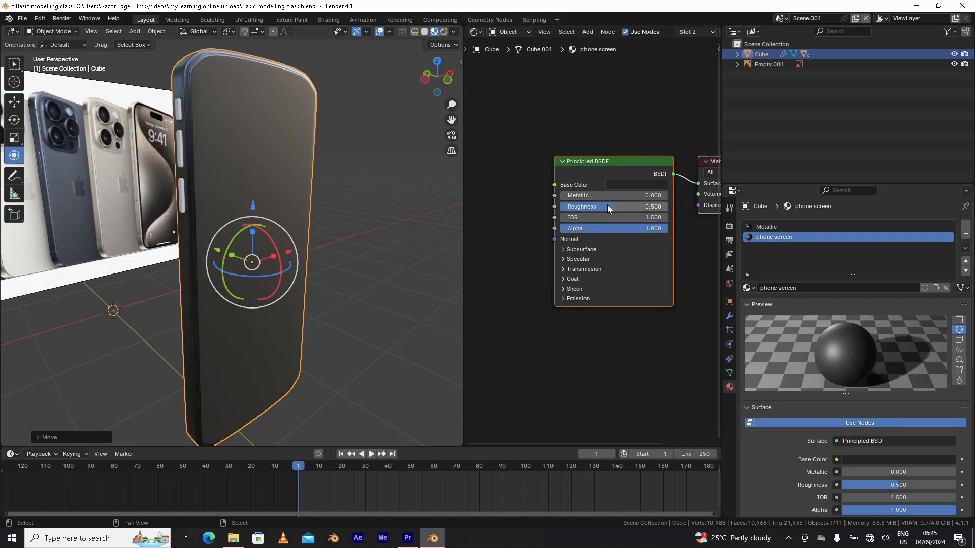
left_click(562, 269)
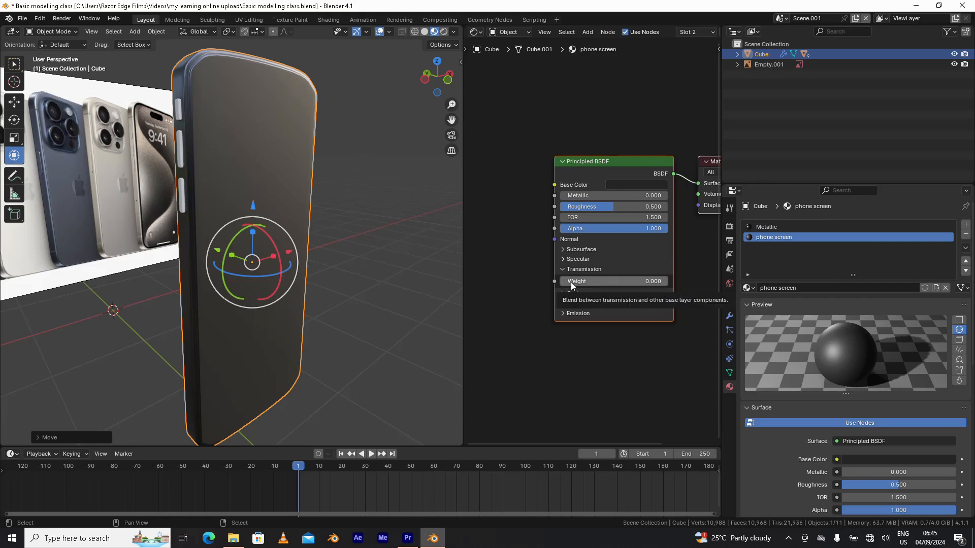
left_click_drag(571, 285, 721, 287)
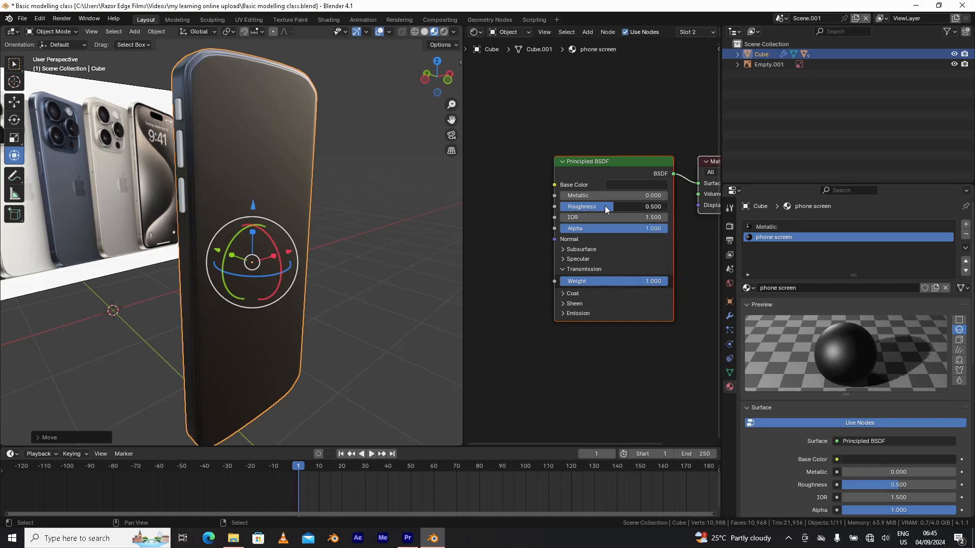
- Try roughness values of 0.1 and 0.05 on the phone screen material, settling on 0.03
left_click_drag(604, 206, 565, 217)
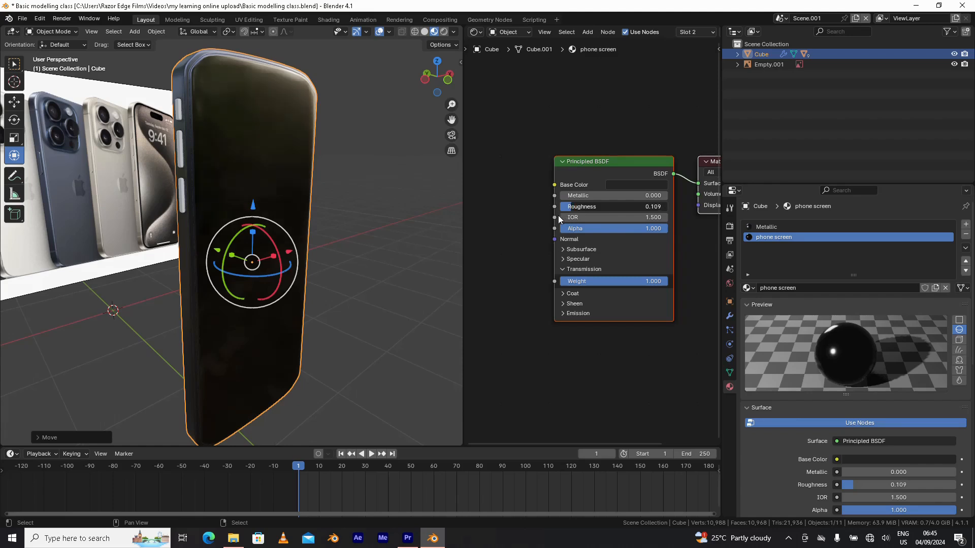
left_click(580, 207)
type("0.1")
key("Return")
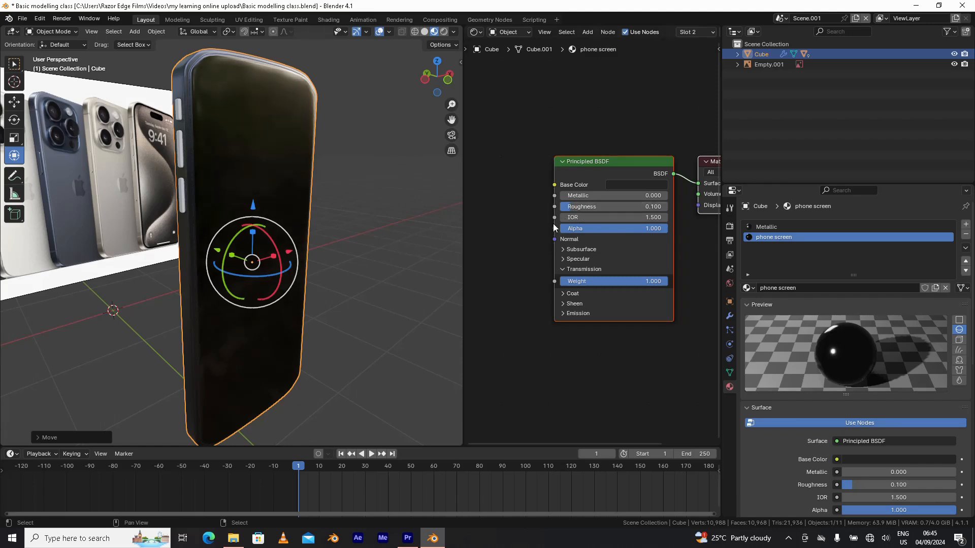
left_click(625, 207)
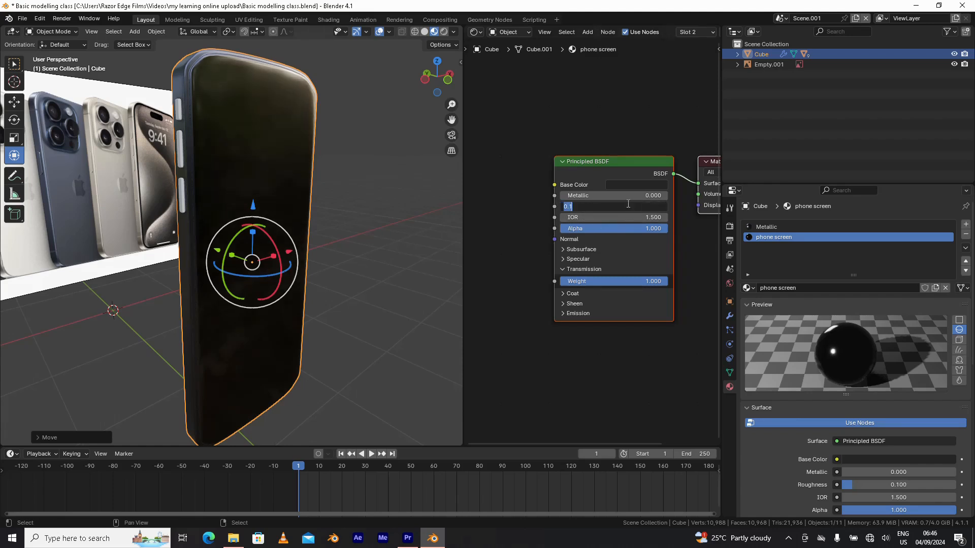
type(".05")
key("Return")
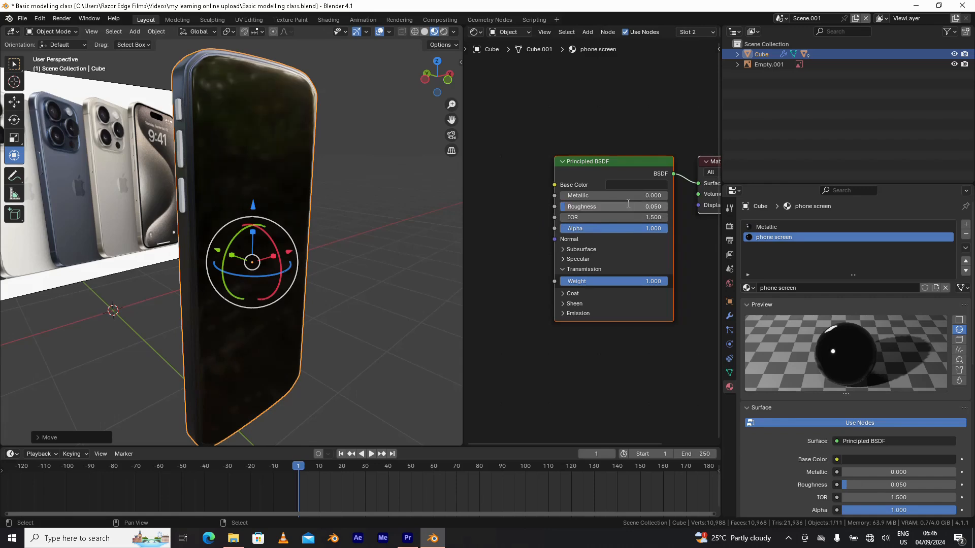
middle_click_drag(365, 255, 331, 295)
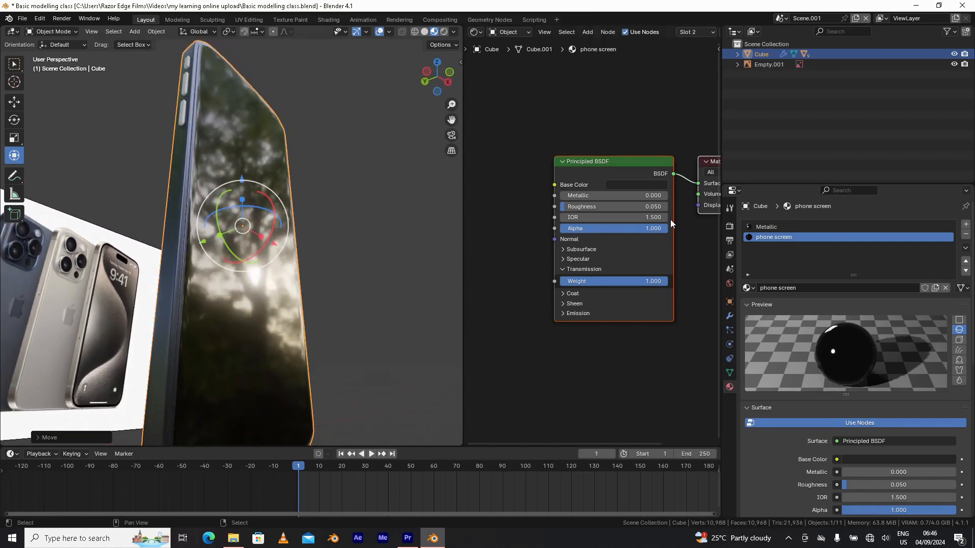
left_click(605, 206)
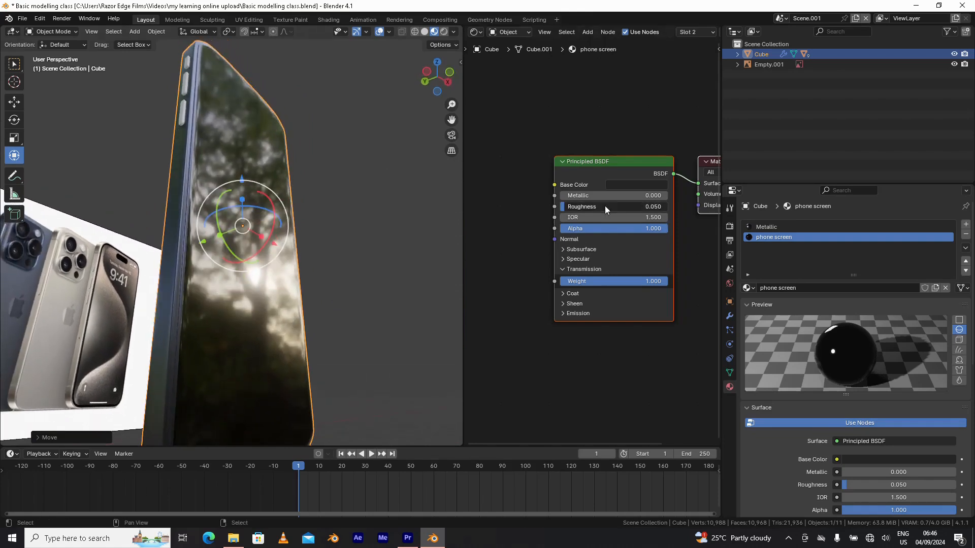
type(".03")
key("Return")
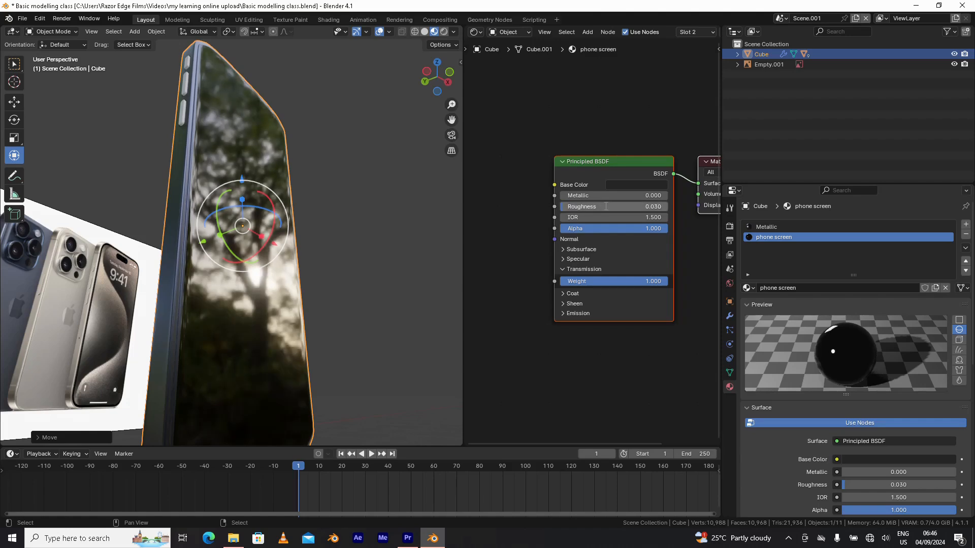
- Assign the existing Metallic material to the lowest of the three side buttons on the phone's edge
middle_click_drag(305, 239, 378, 249)
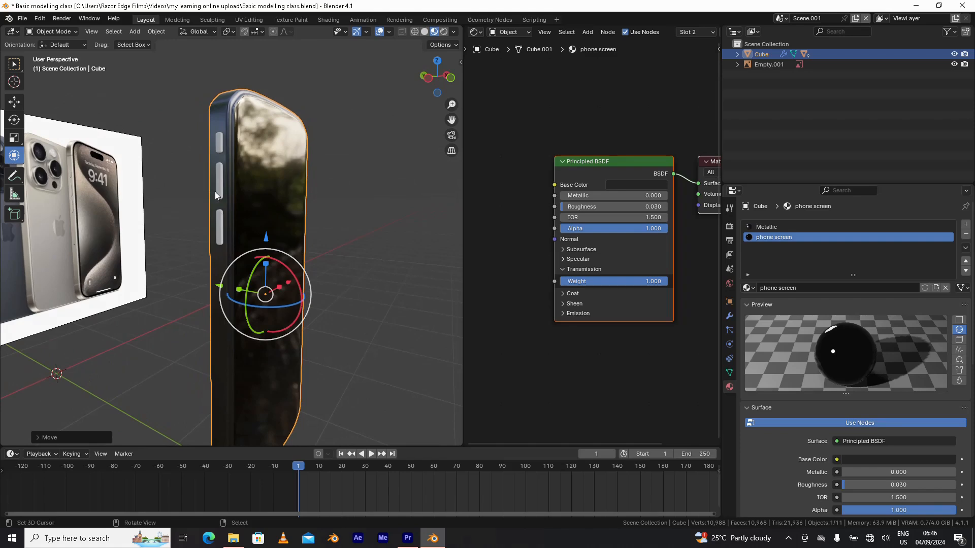
left_click(221, 184)
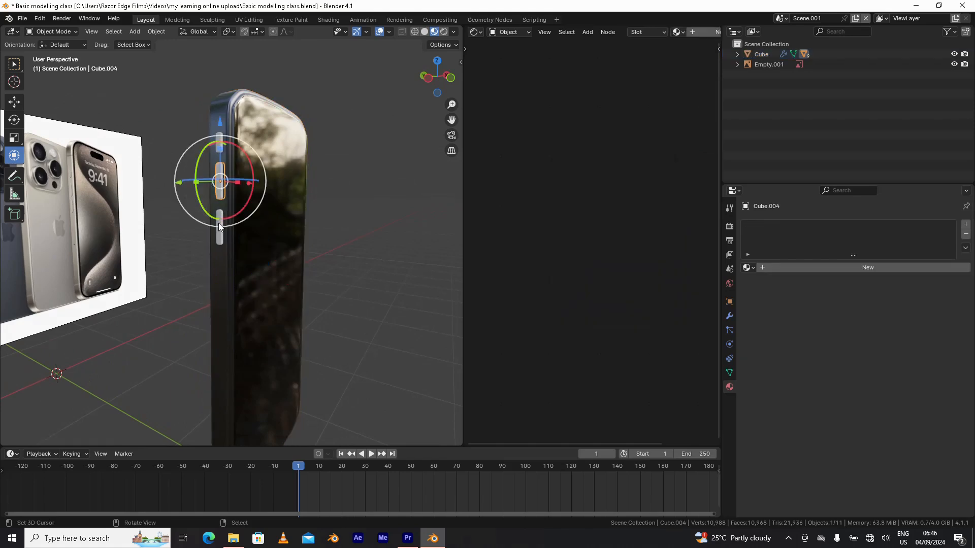
left_click(218, 143)
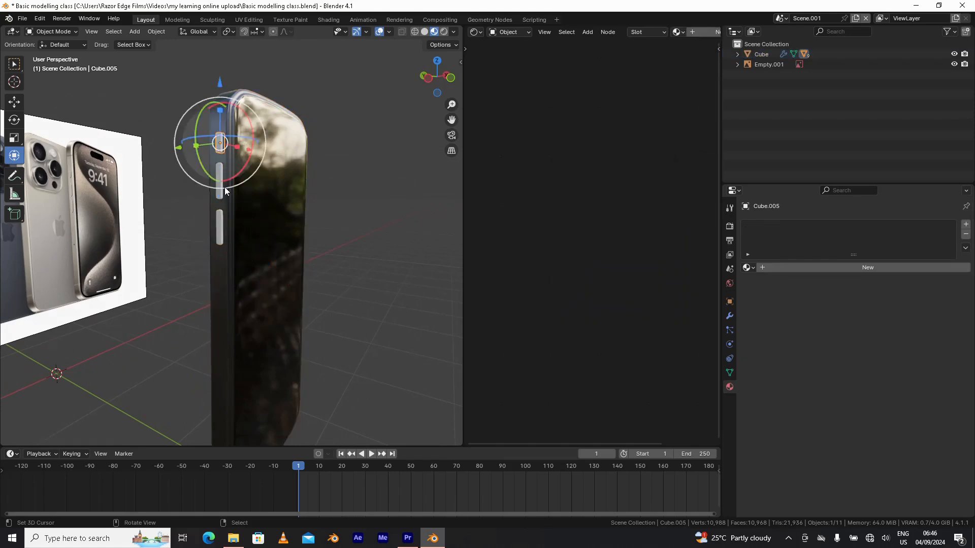
left_click(222, 223)
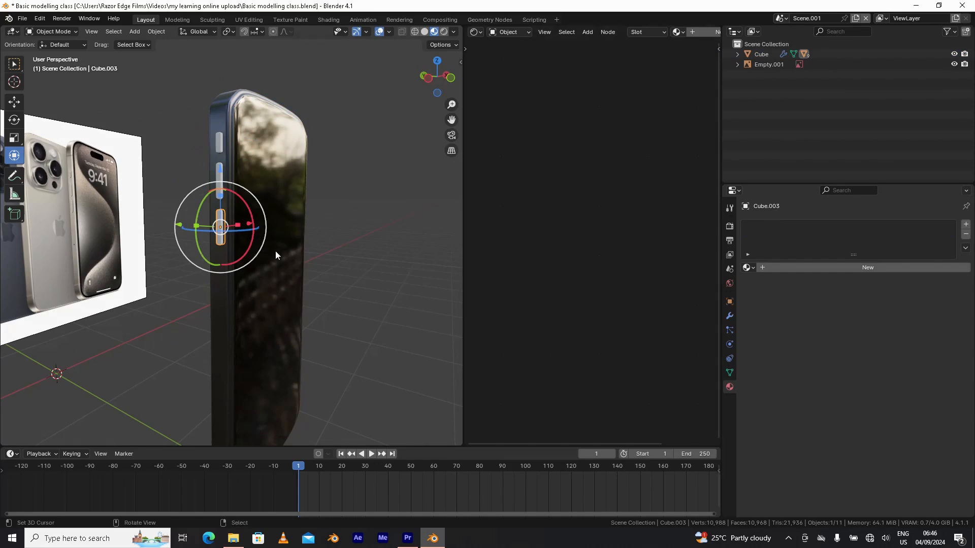
middle_click_drag(276, 251, 340, 283)
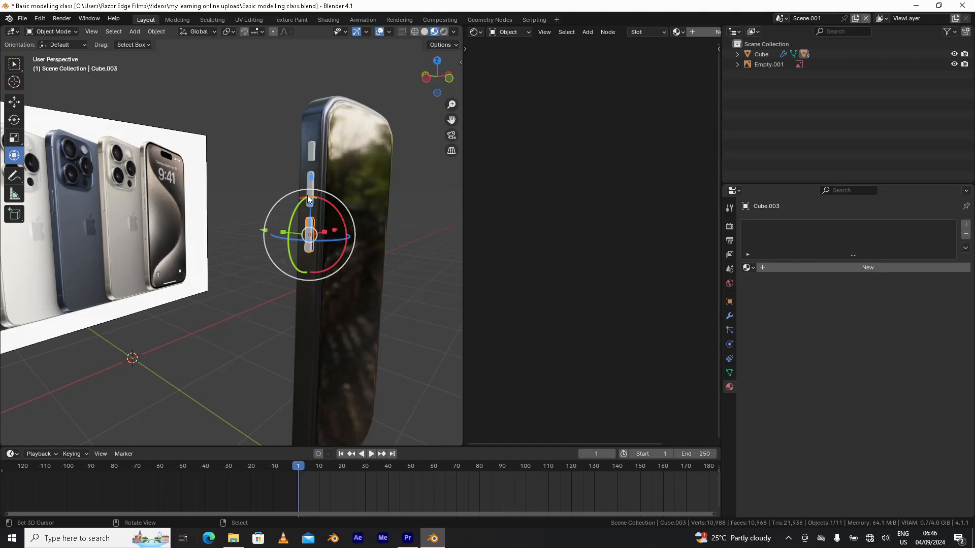
middle_click_drag(312, 127, 302, 233)
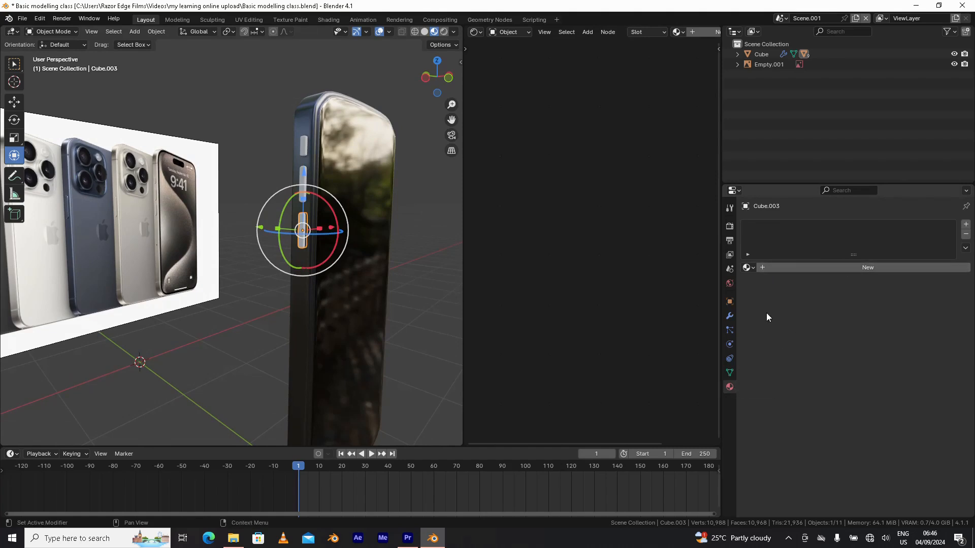
left_click(749, 267)
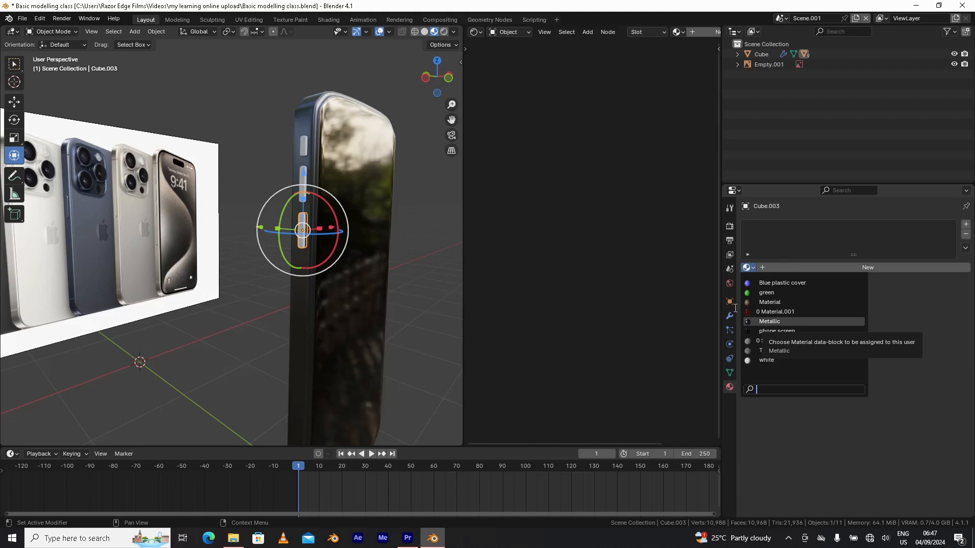
left_click(308, 115)
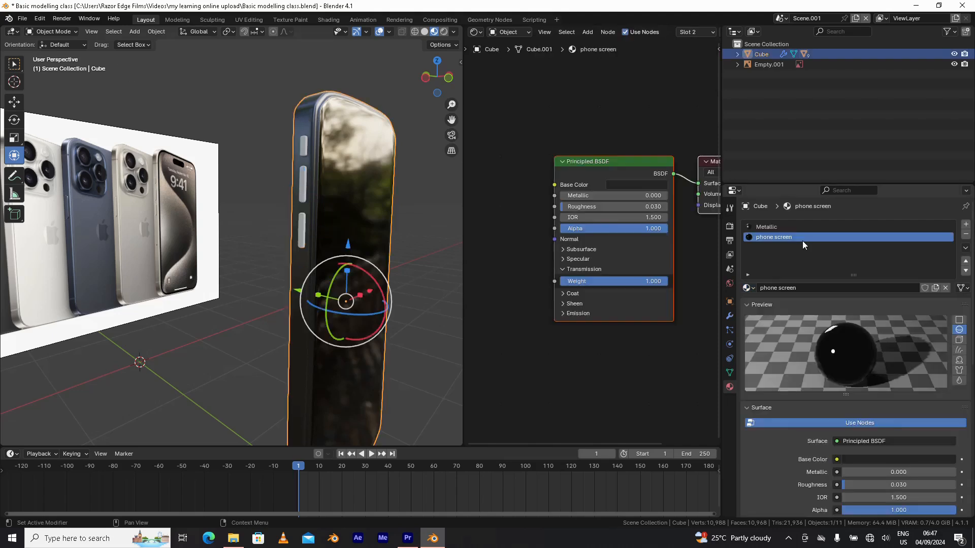
left_click(758, 228)
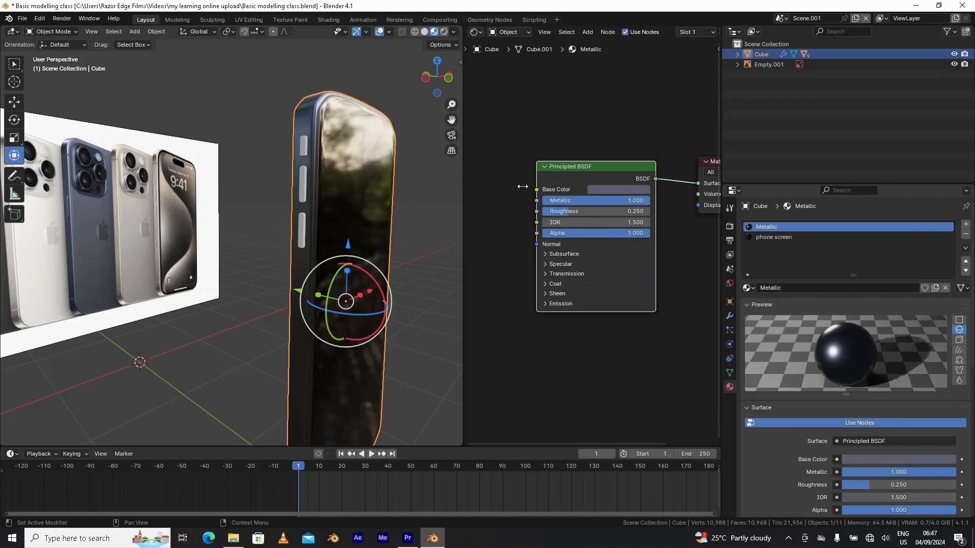
left_click(303, 223)
left_click(747, 267)
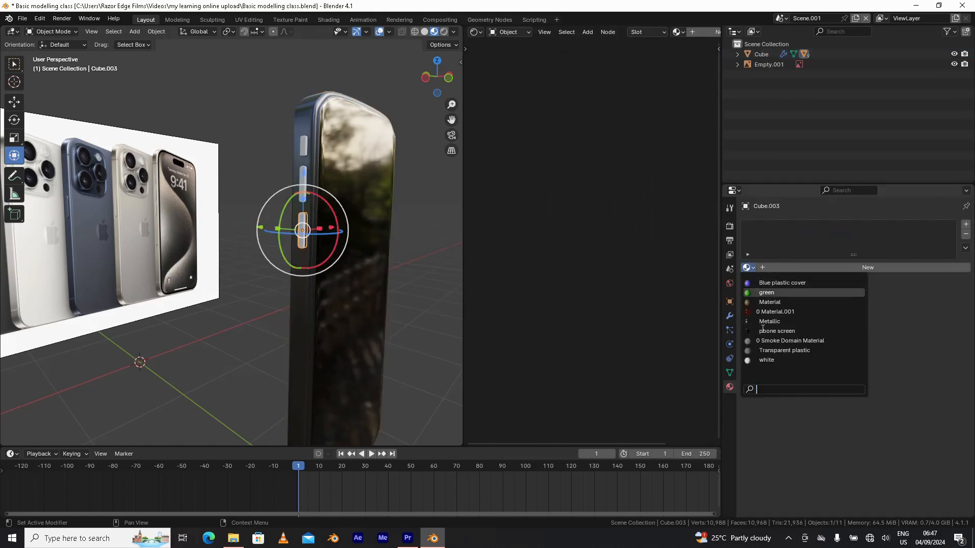
left_click(793, 321)
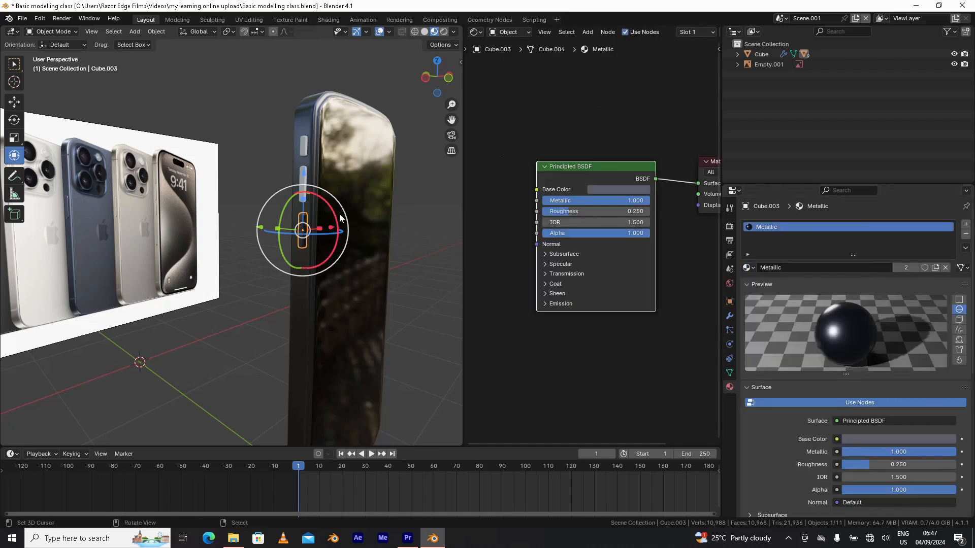
- Examine the lowest side button's material against the phone body, the other buttons and the phones in the reference image
middle_click_drag(345, 245, 335, 239)
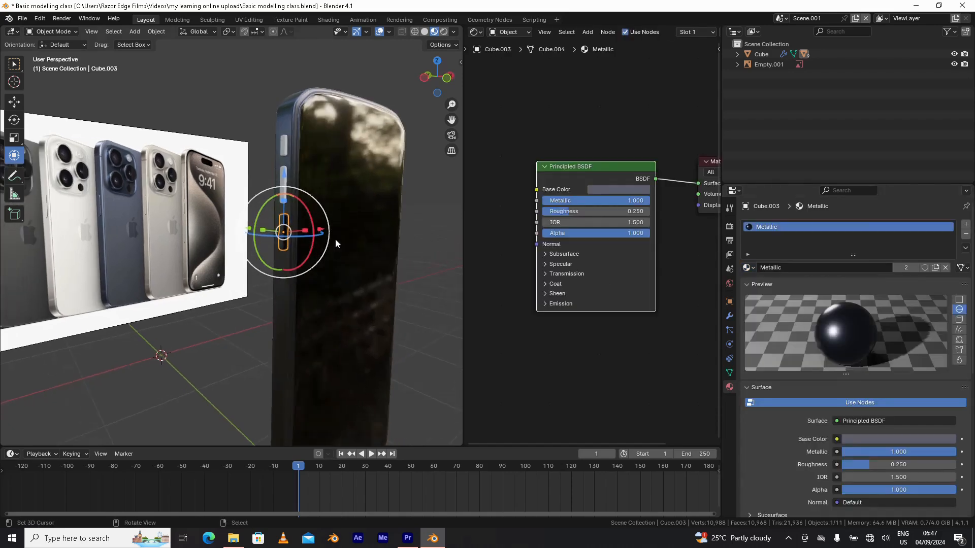
right_click(255, 300)
middle_click_drag(268, 291, 239, 266)
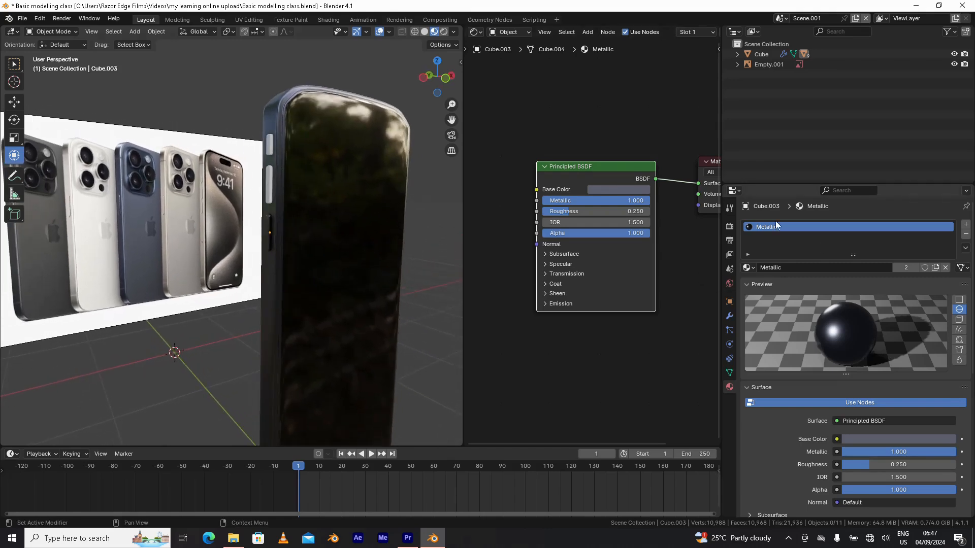
middle_click_drag(285, 230, 240, 228)
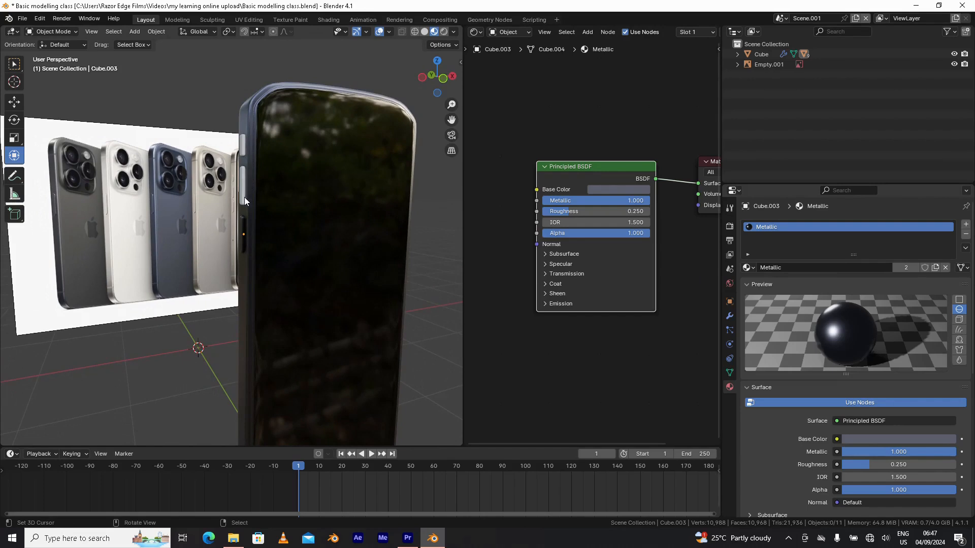
mouse_move(245, 198)
middle_mouse_down()
mouse_move(259, 200)
mouse_move(243, 204)
middle_mouse_up()
scroll(175, 212, "up", 3)
scroll(176, 213, "down", 3)
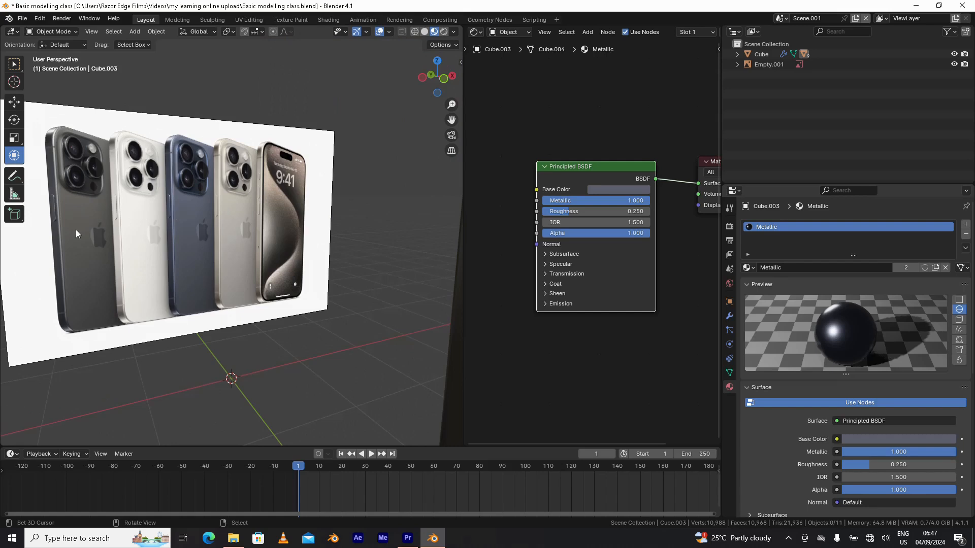
middle_click_drag(239, 262, 326, 256)
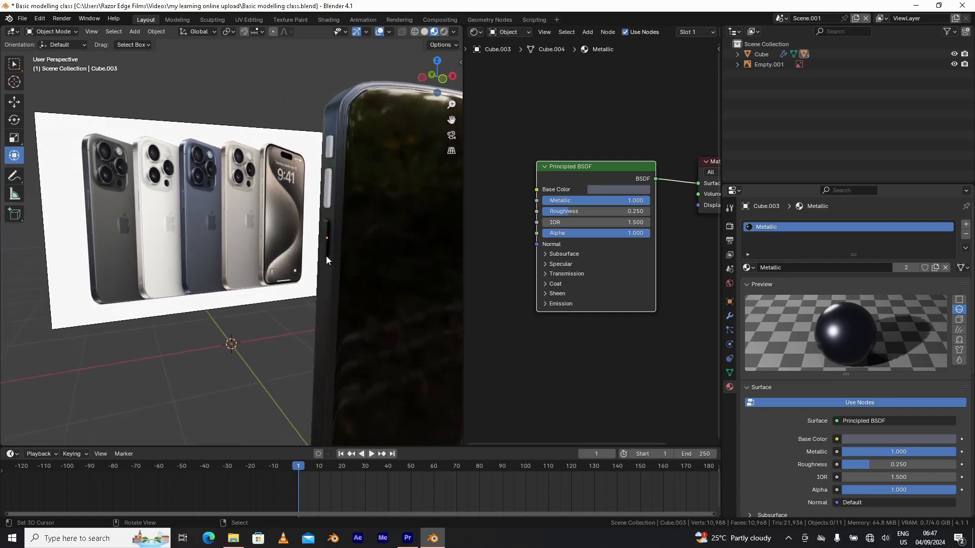
middle_click_drag(332, 203, 613, 220)
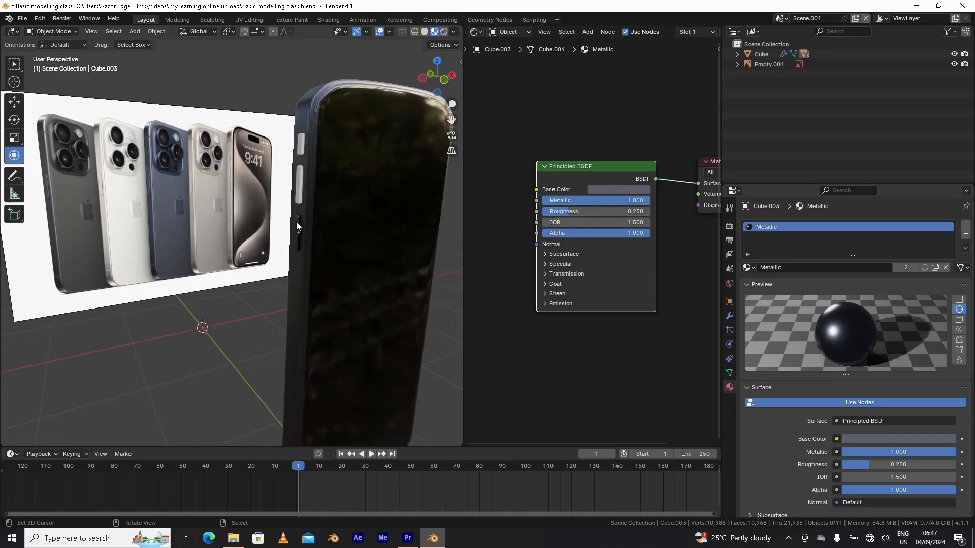
- Try a brighter base color on the Metallic material and check it on the phone's edge
left_click(612, 189)
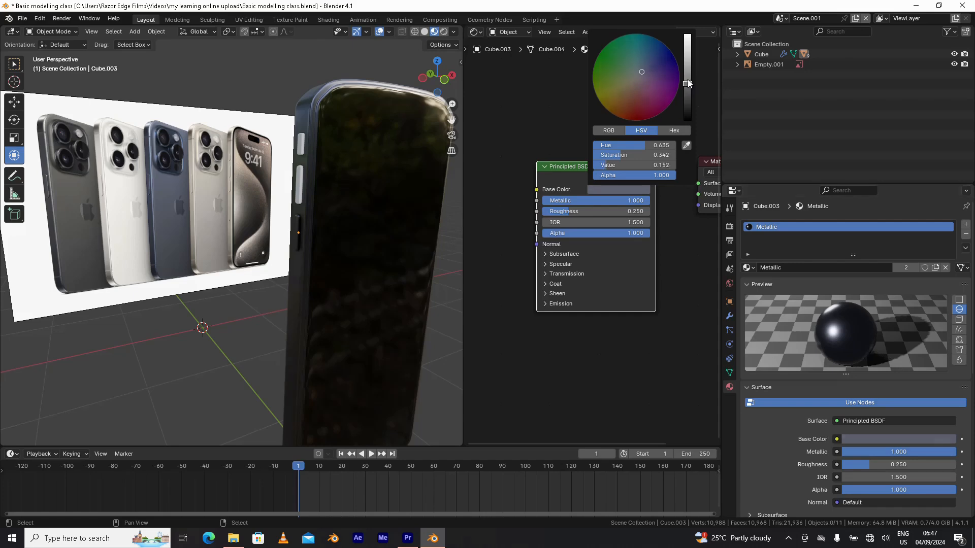
left_click_drag(687, 84, 687, 70)
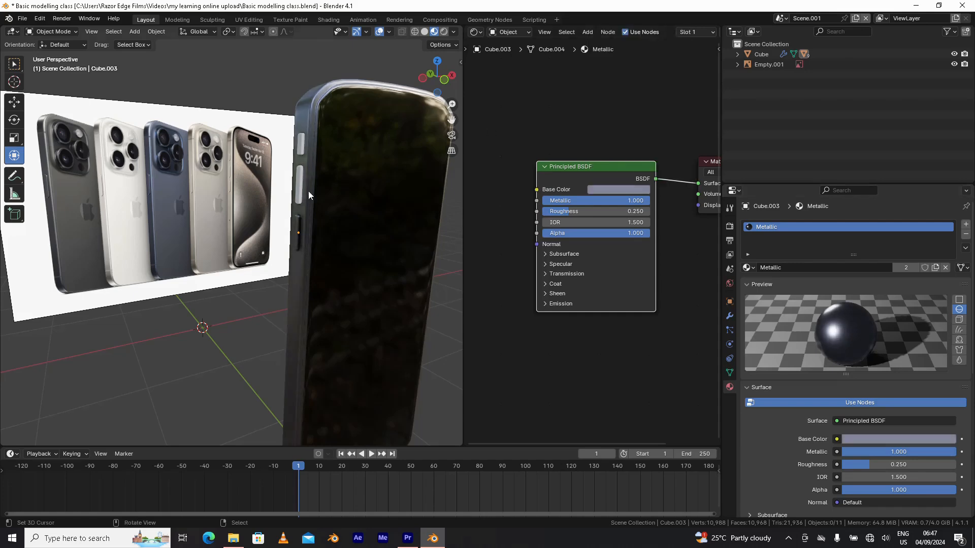
middle_click_drag(316, 189, 330, 72)
middle_click_drag(361, 107, 310, 170)
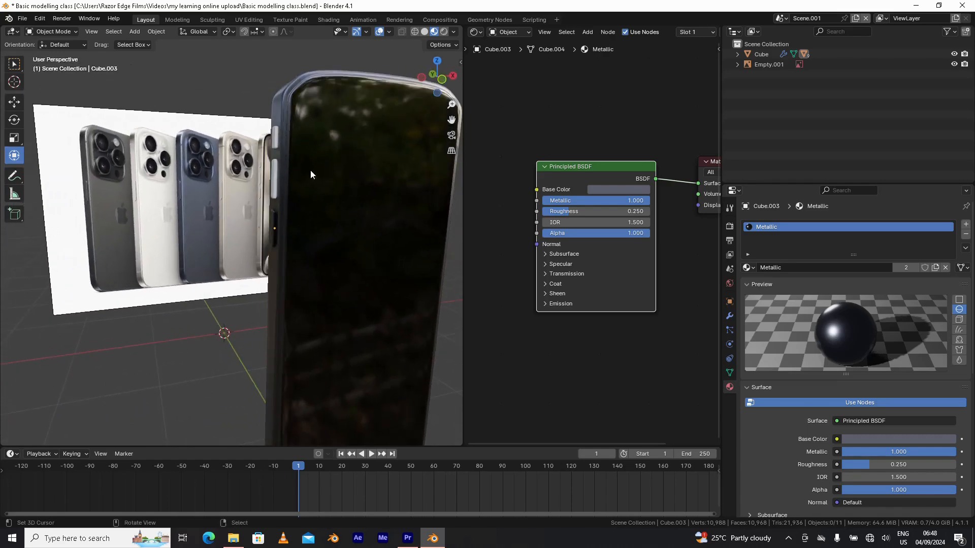
- Brighten the base color of the Metallic material shared by the lowest side button and the phone body
left_click(273, 223)
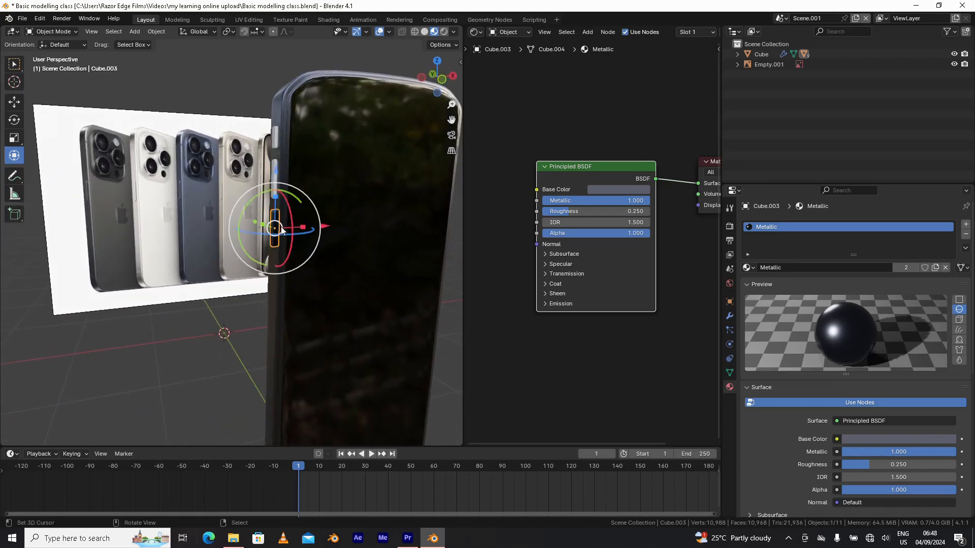
left_click(602, 191)
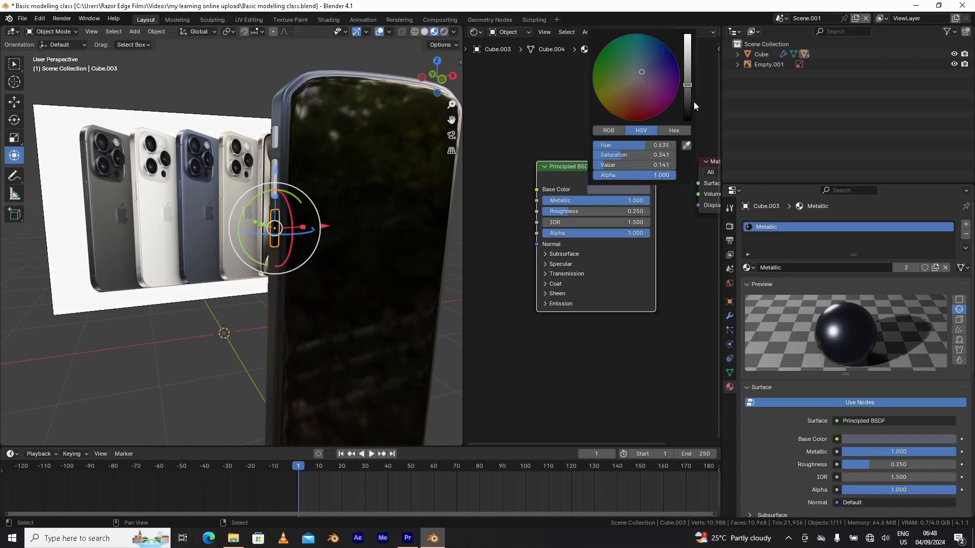
left_click_drag(686, 87, 686, 65)
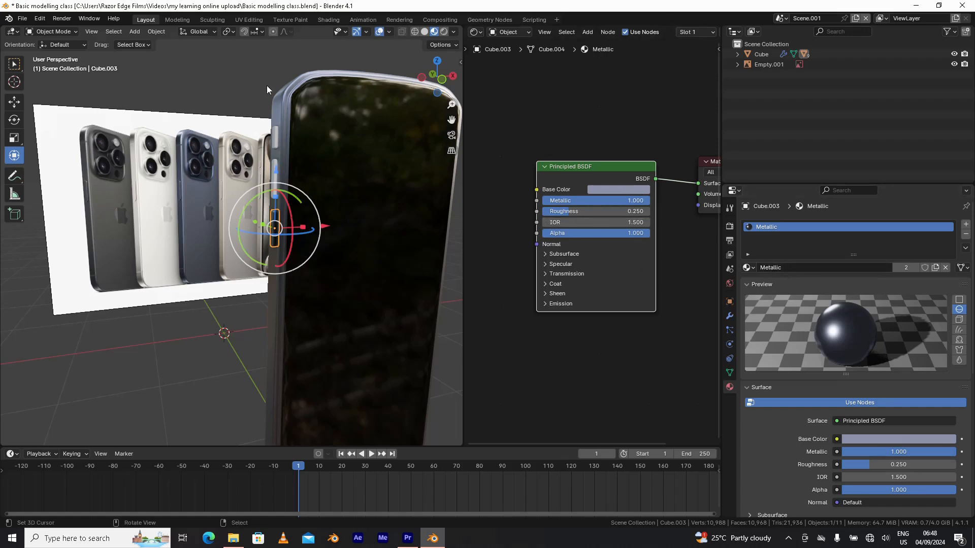
left_click(279, 101)
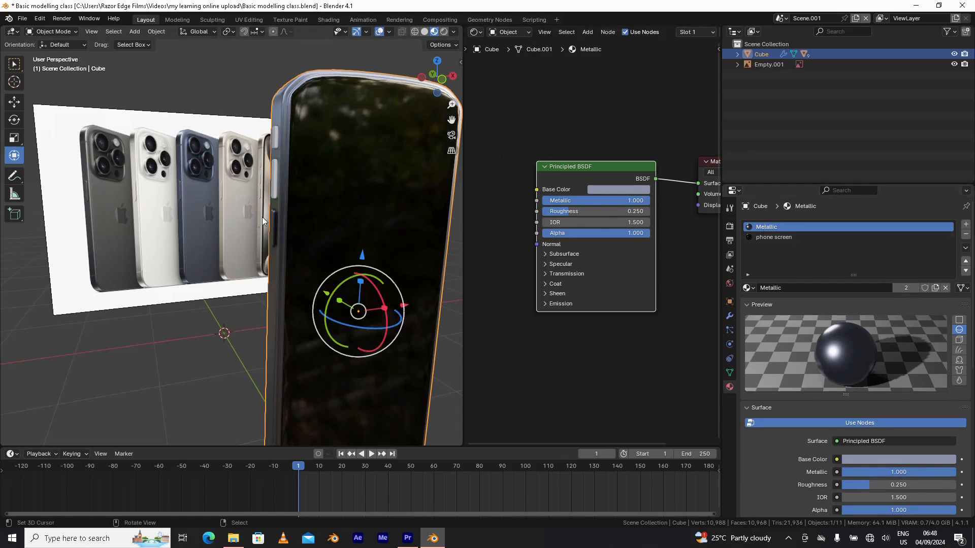
- Make the lowest side button's Metallic material a single-user copy and rename it "side buttons"
left_click(274, 223)
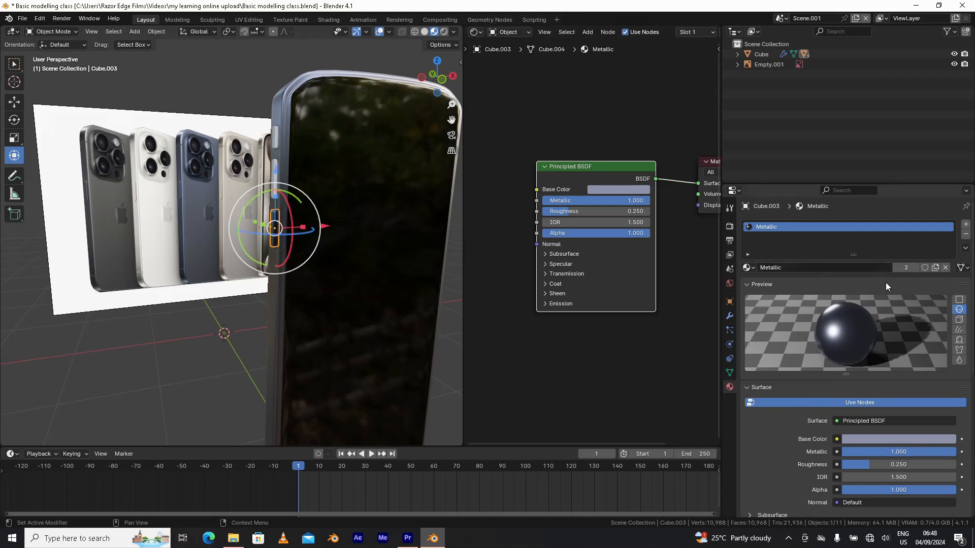
left_click(909, 266)
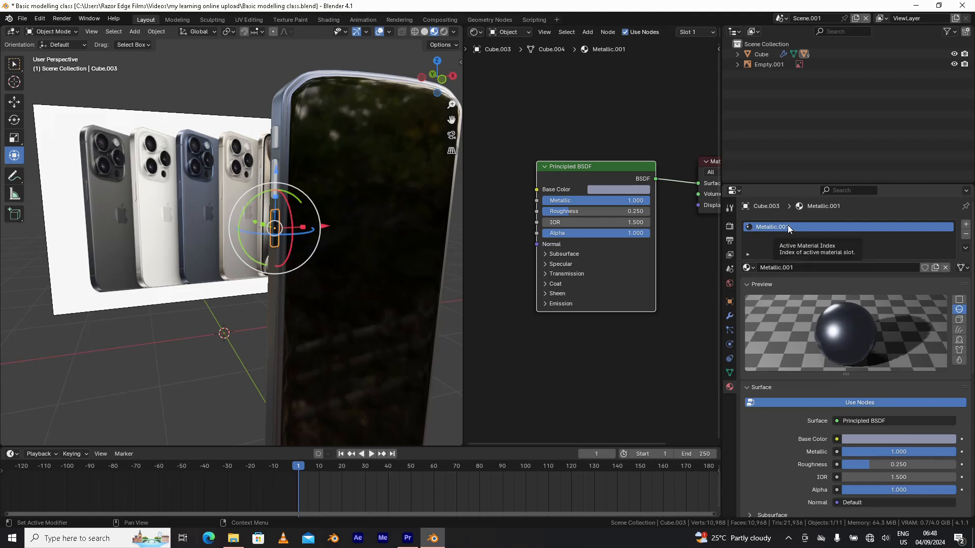
left_click(802, 268)
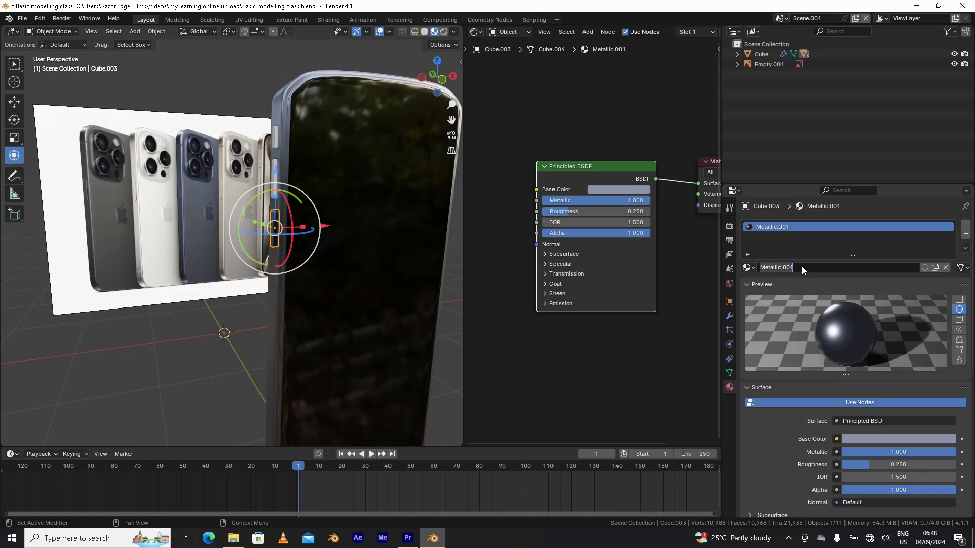
type("side buttons")
key("Return")
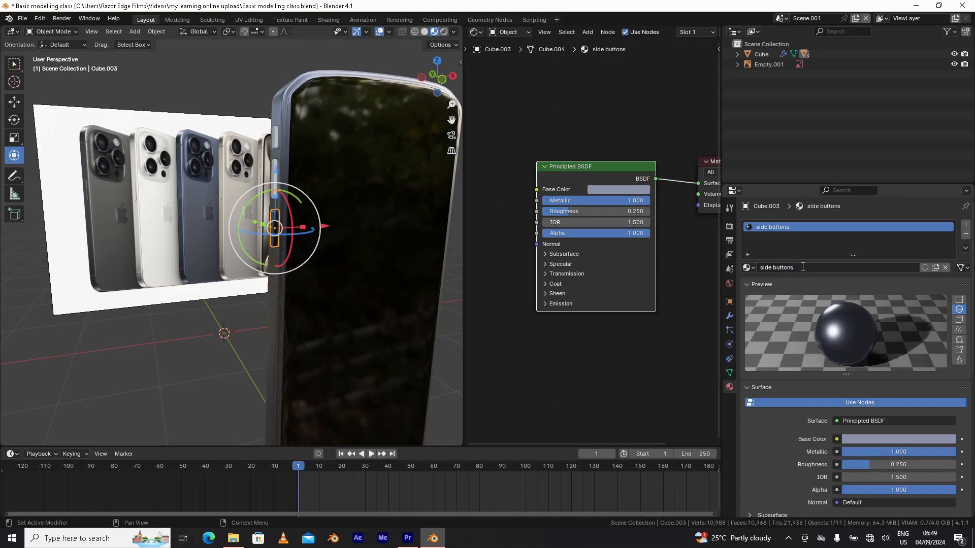
- Brighten the side buttons material's base color to a very pale blue, trying a value of 0.631 before going lighter
left_click(616, 190)
left_click_drag(690, 68, 688, 54)
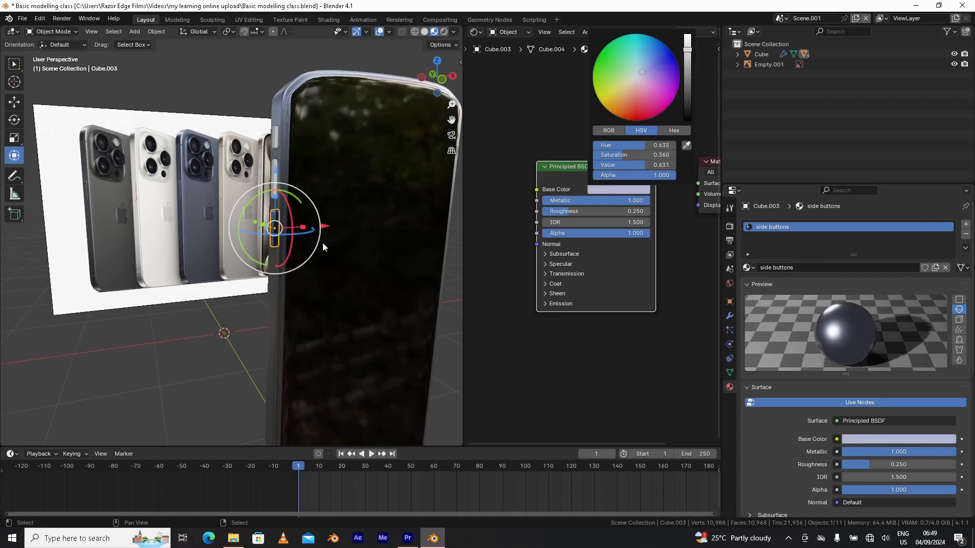
middle_click_drag(245, 323, 330, 286)
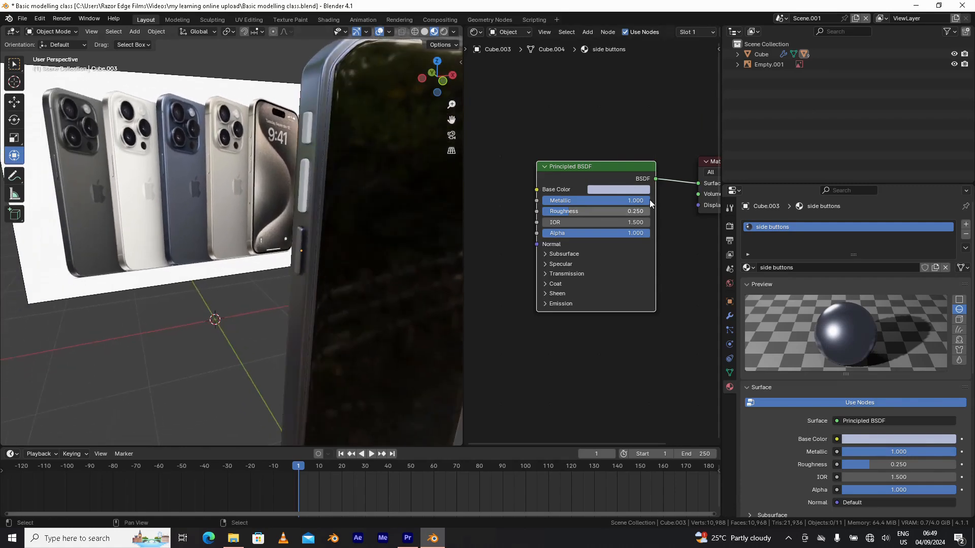
left_click(639, 190)
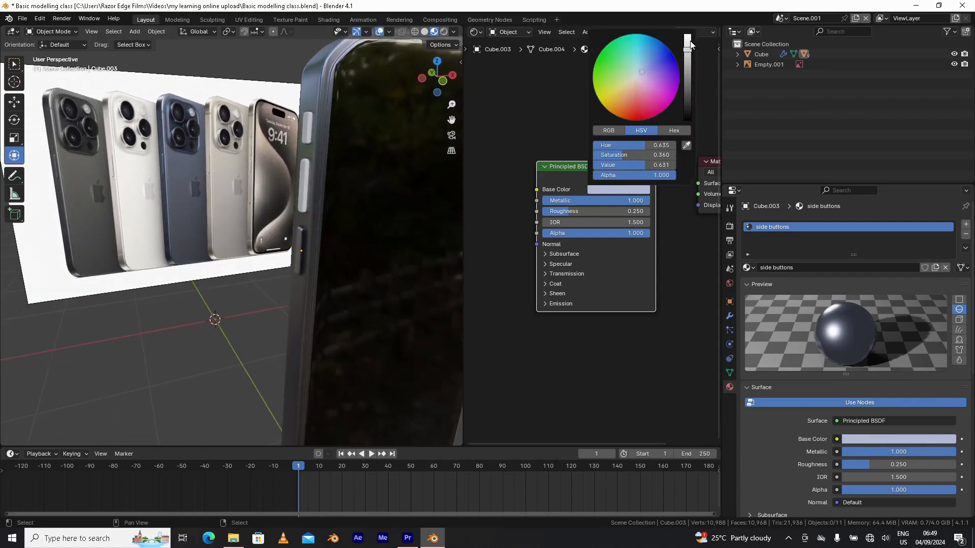
left_click_drag(689, 41, 689, 39)
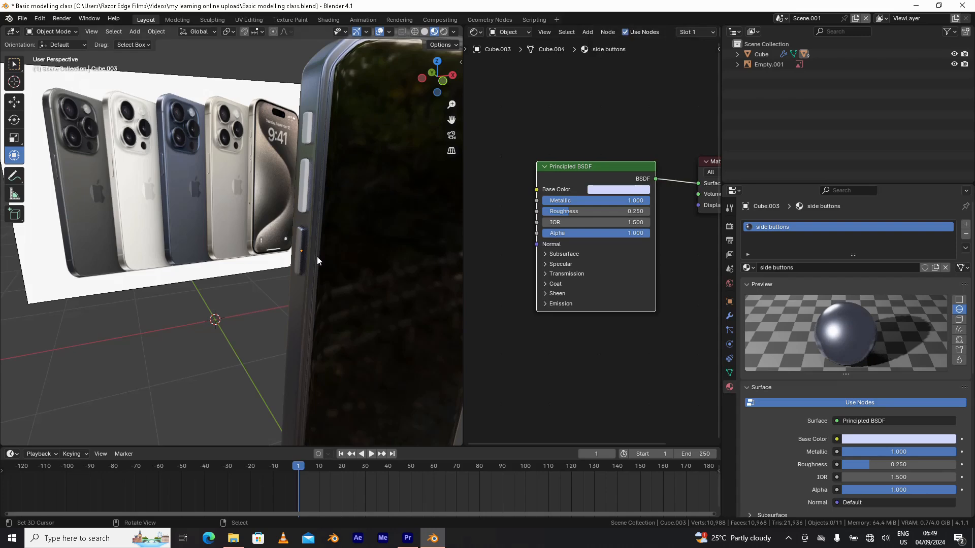
middle_click_drag(317, 257, 268, 297)
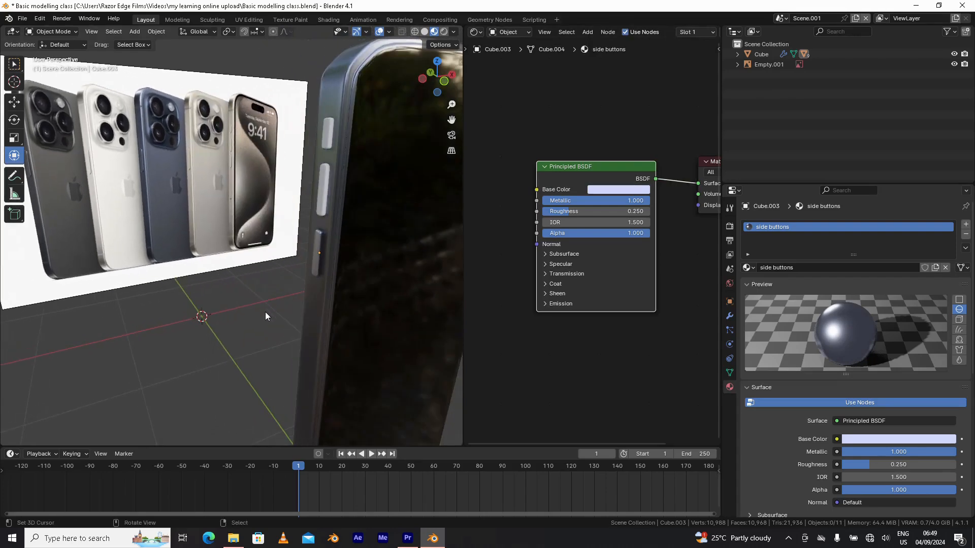
left_click(317, 250)
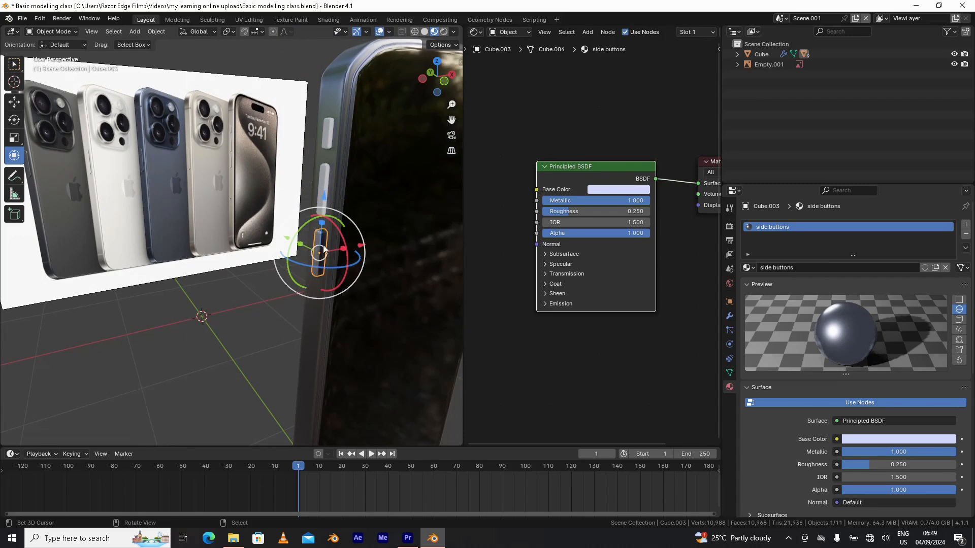
middle_click_drag(316, 269, 312, 269)
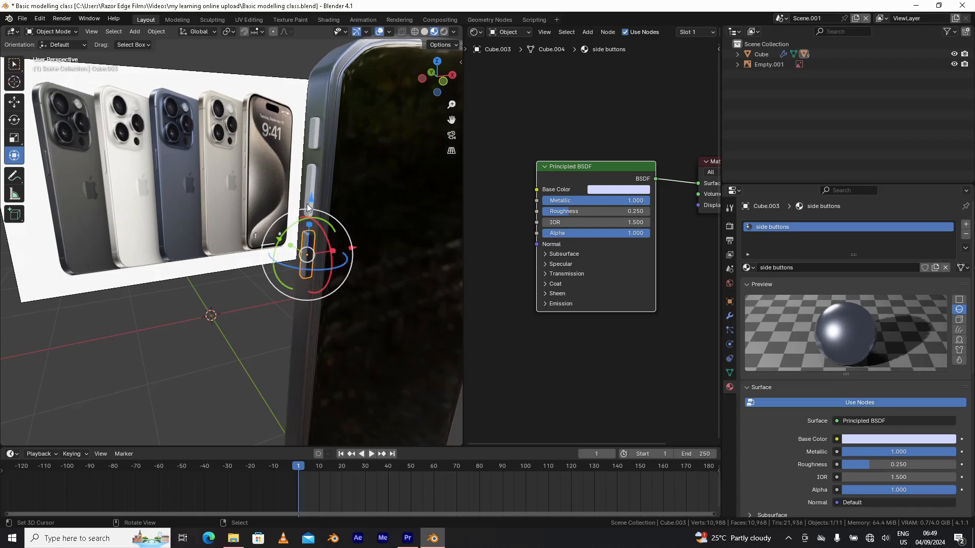
- Copy the lowest side button's "side buttons" material to the other three side buttons on both edges of the phone
middle_click_drag(306, 203, 291, 263)
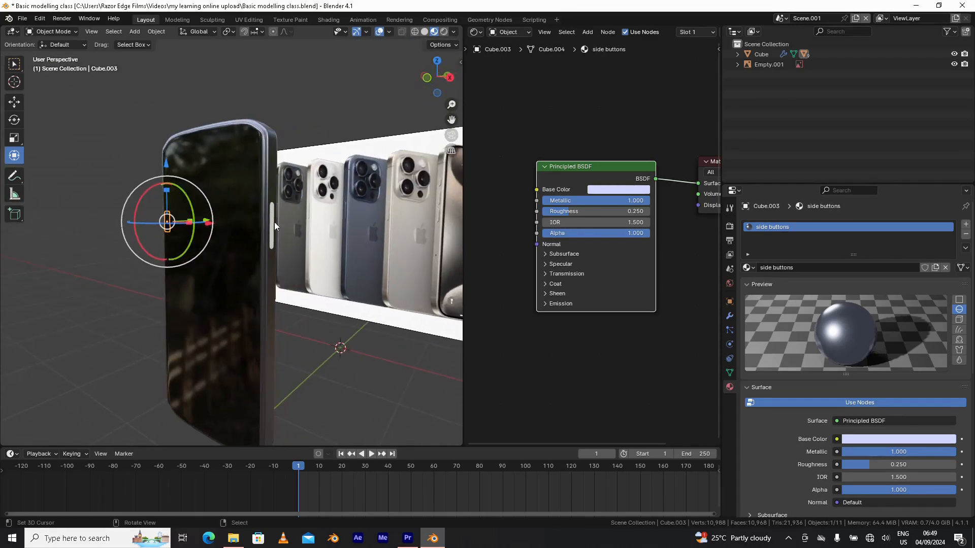
mouse_move(276, 231)
middle_mouse_down()
mouse_move(321, 245)
mouse_move(286, 218)
middle_mouse_up()
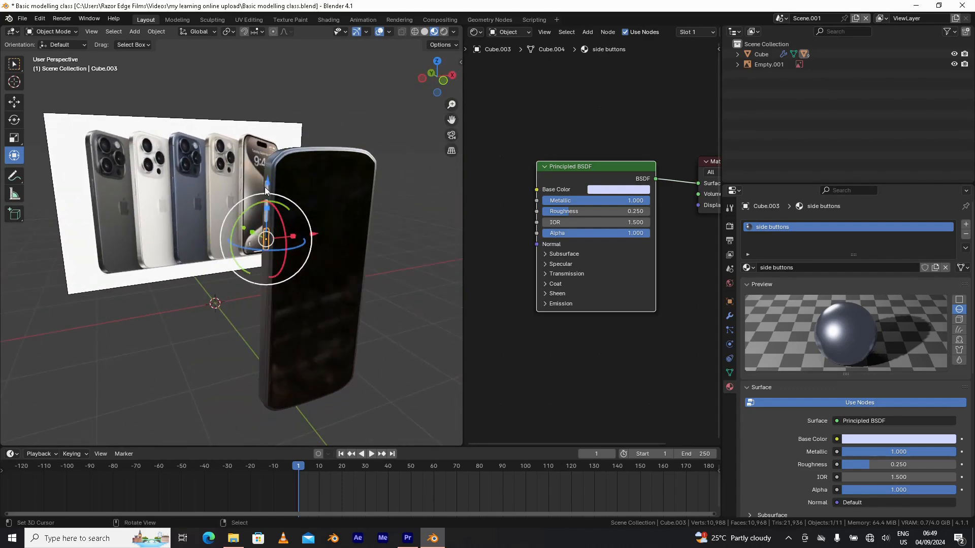
scroll(310, 278, "up", 4)
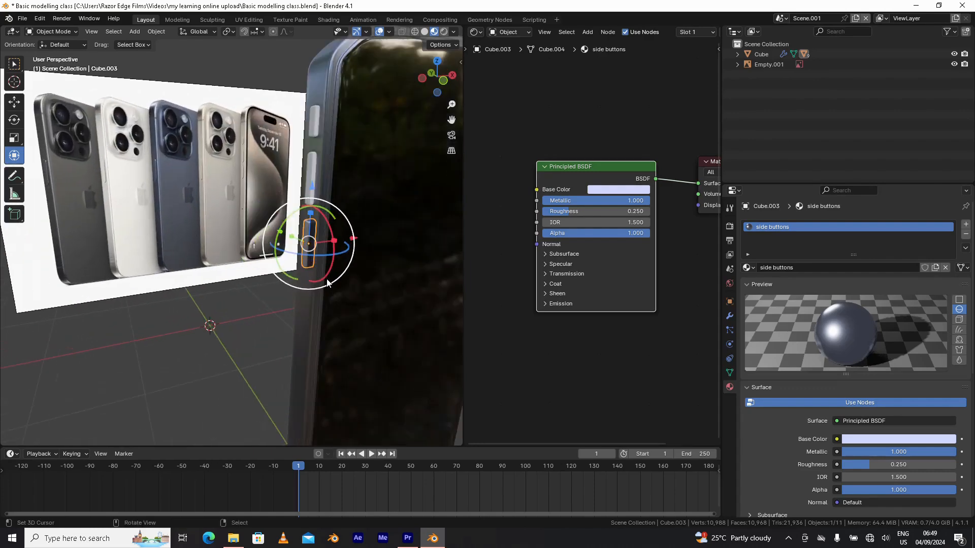
middle_click_drag(337, 263, 276, 283, "shift")
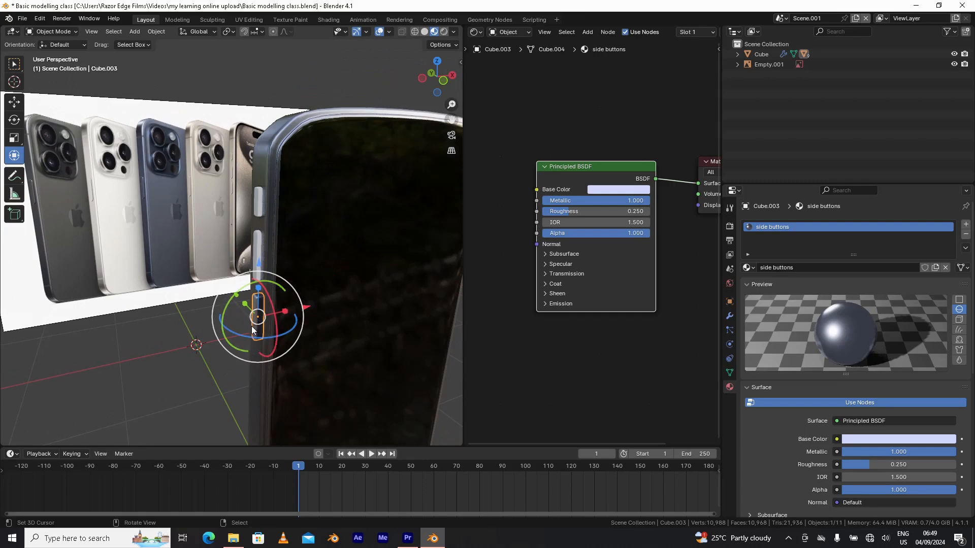
left_click(257, 239, "shift")
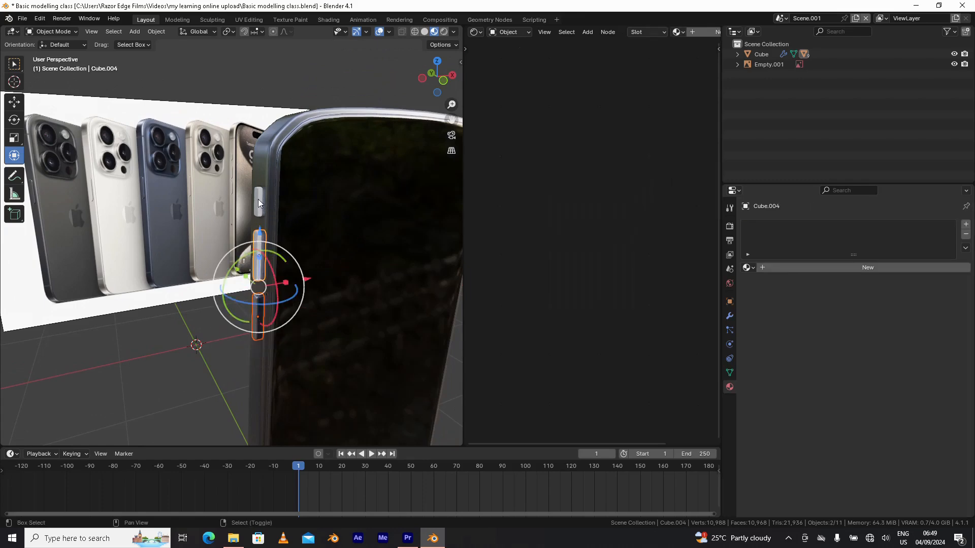
left_click(258, 204, "shift")
middle_click_drag(343, 307, 298, 295)
left_click(340, 260, "shift")
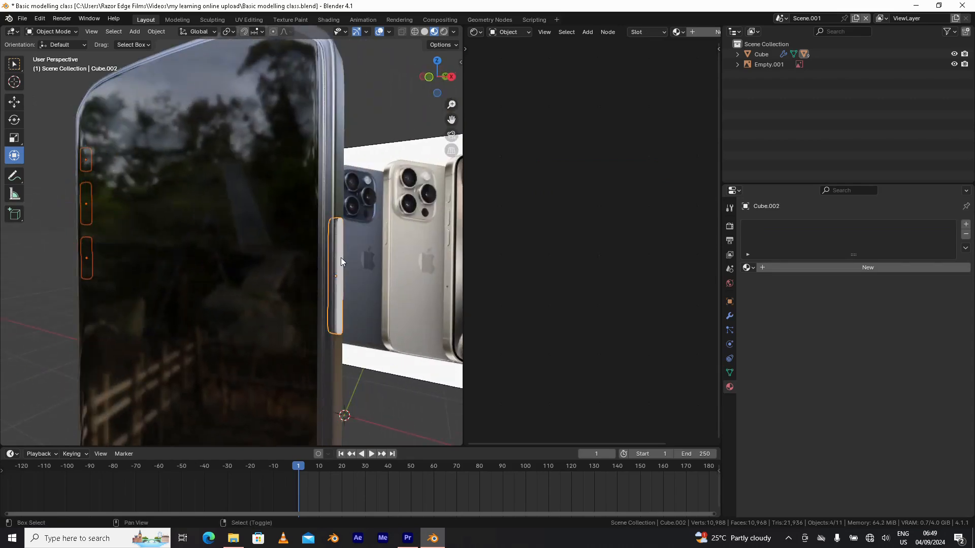
middle_click_drag(346, 275, 323, 279)
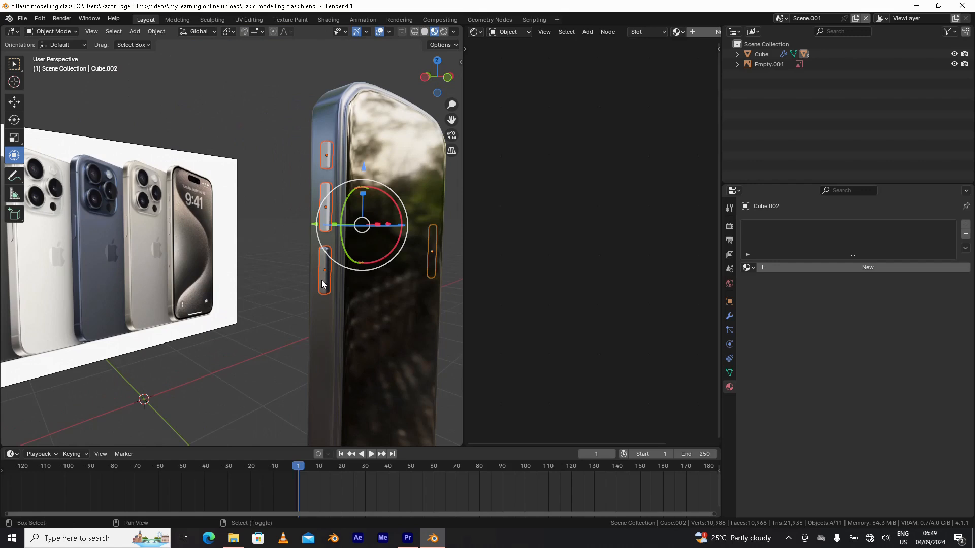
left_click(321, 281, "shift")
middle_click_drag(321, 279, 327, 274)
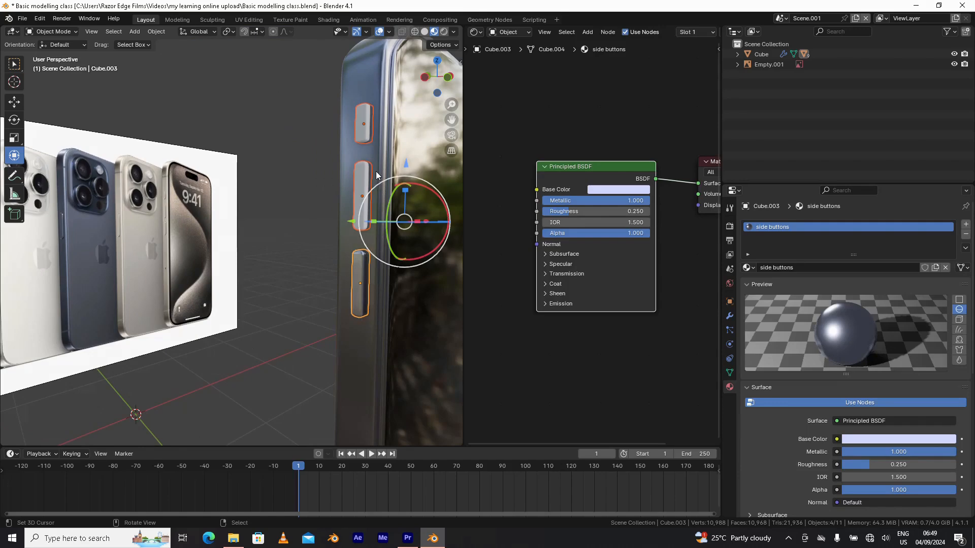
middle_click_drag(398, 193, 247, 287)
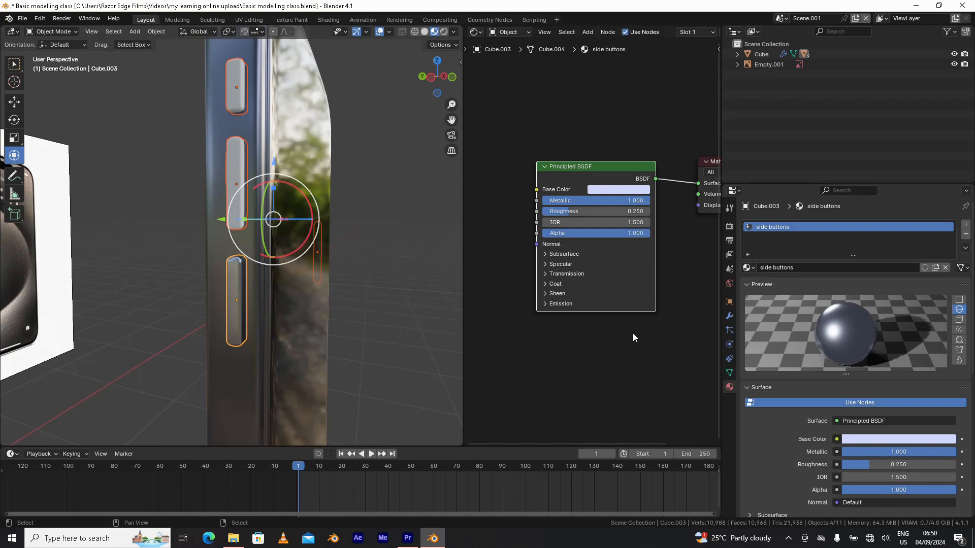
left_click(965, 250)
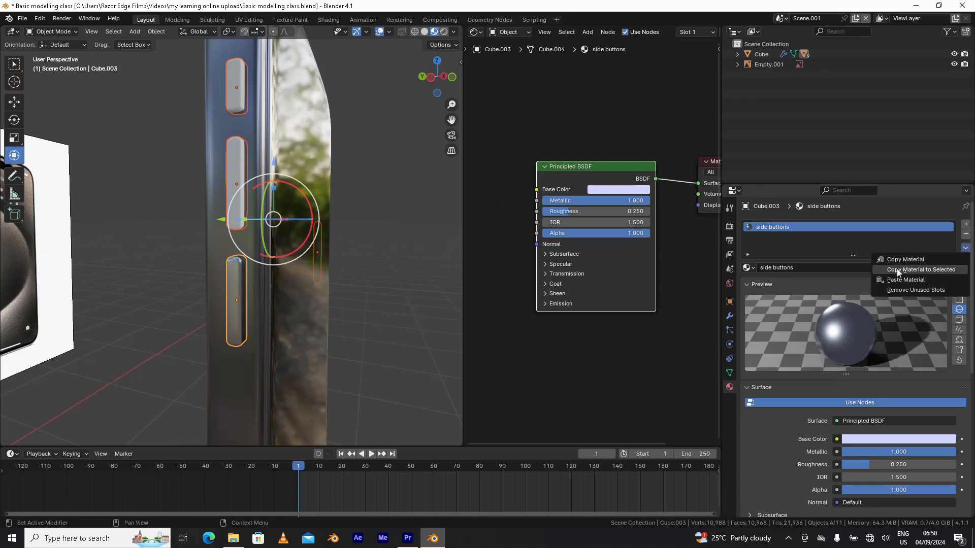
left_click(937, 269)
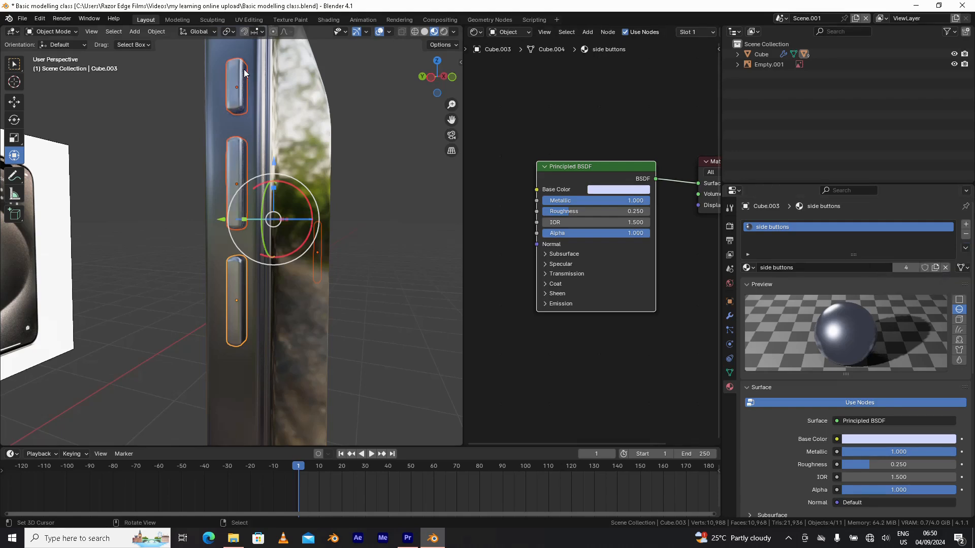
left_click(391, 260)
- Assign the existing Metallic material to the raised camera plate on the phone's back
middle_click_drag(393, 272, 290, 203)
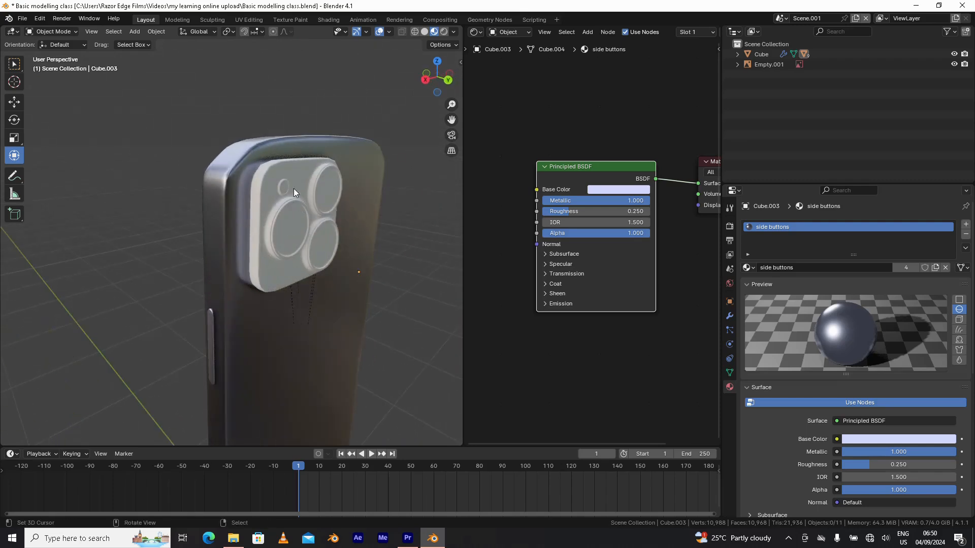
left_click(284, 179)
middle_click_drag(276, 264, 352, 273)
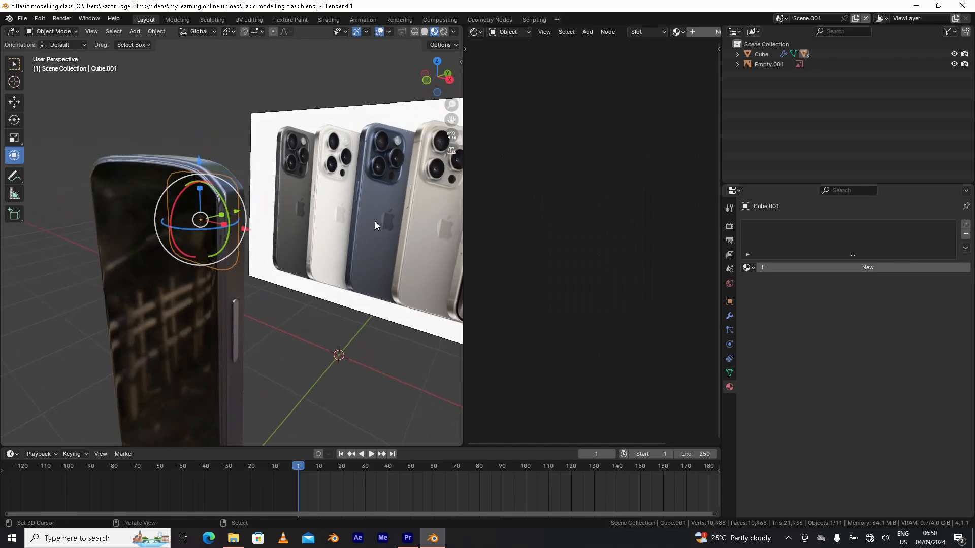
middle_click_drag(335, 240, 232, 256)
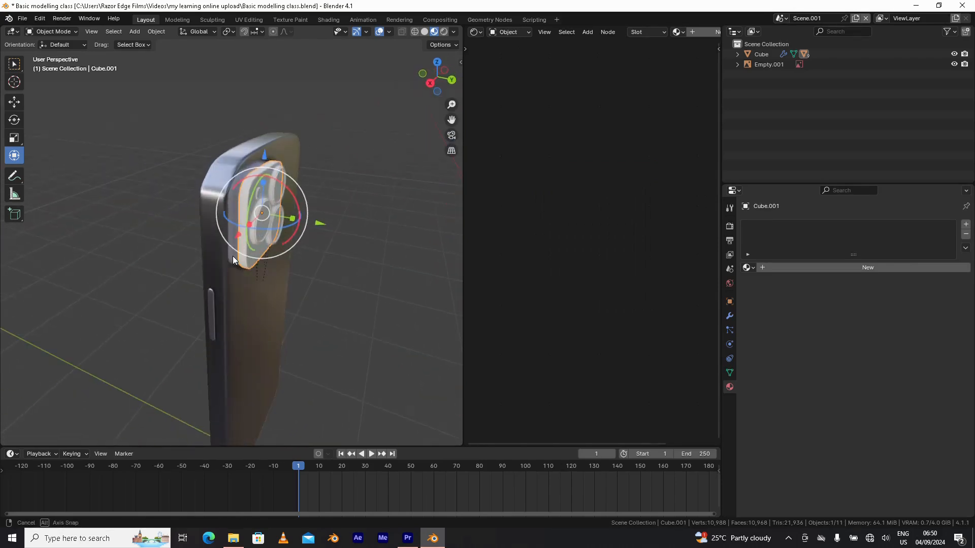
middle_click_drag(271, 200, 304, 217)
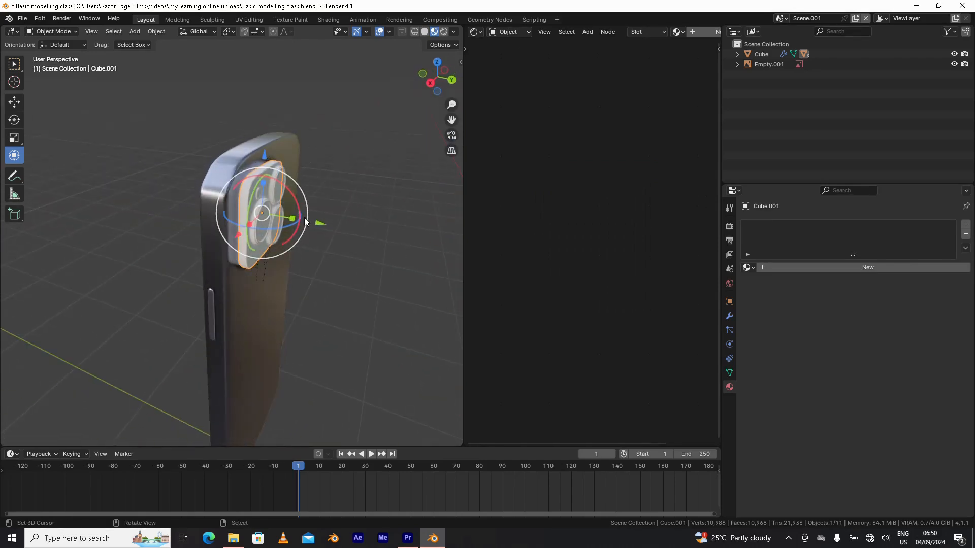
left_click(748, 268)
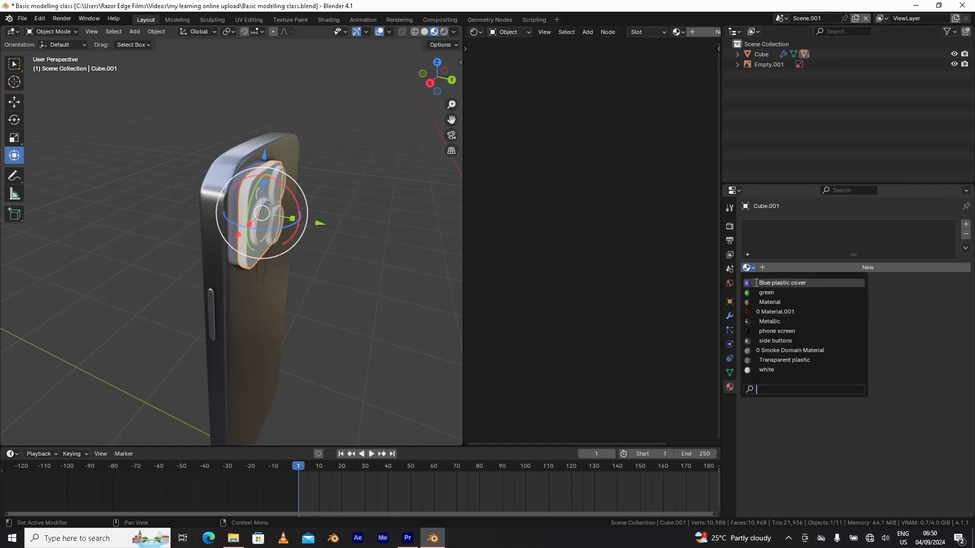
left_click(766, 321)
- Make the camera plate's Metallic material a single-user copy and rename it "Metallic back lens"
middle_click_drag(173, 167, 440, 222)
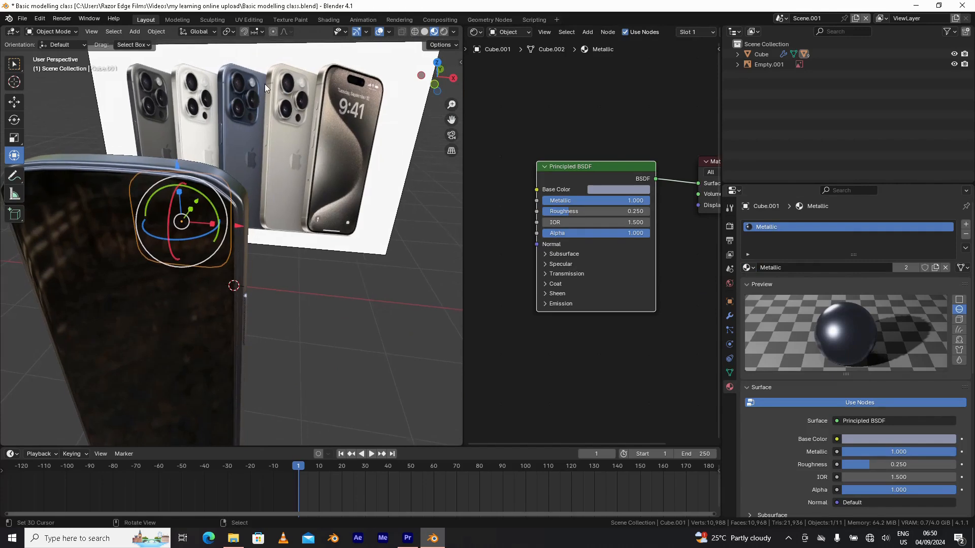
scroll(254, 90, "up", 2)
scroll(227, 84, "up", 2)
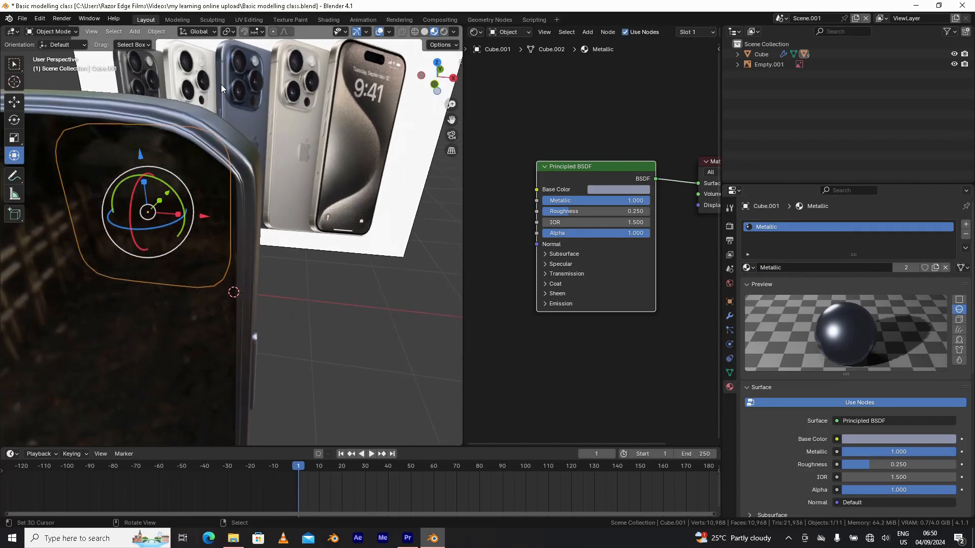
middle_click_drag(282, 242, 137, 232)
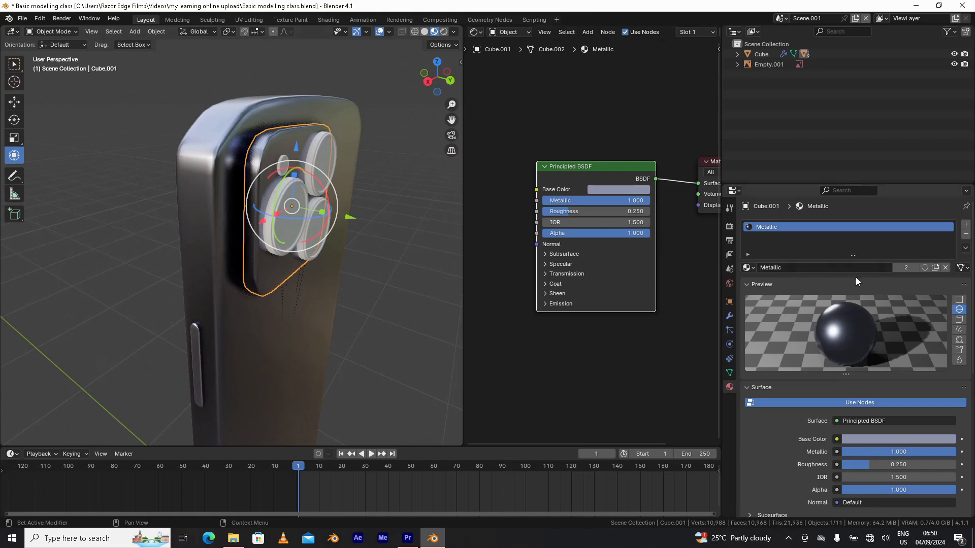
left_click(907, 268)
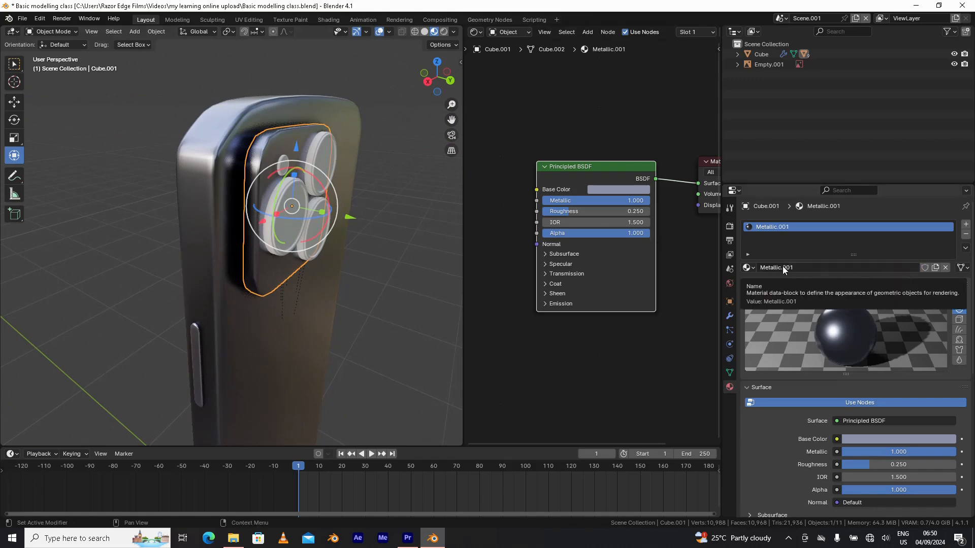
left_click(800, 267)
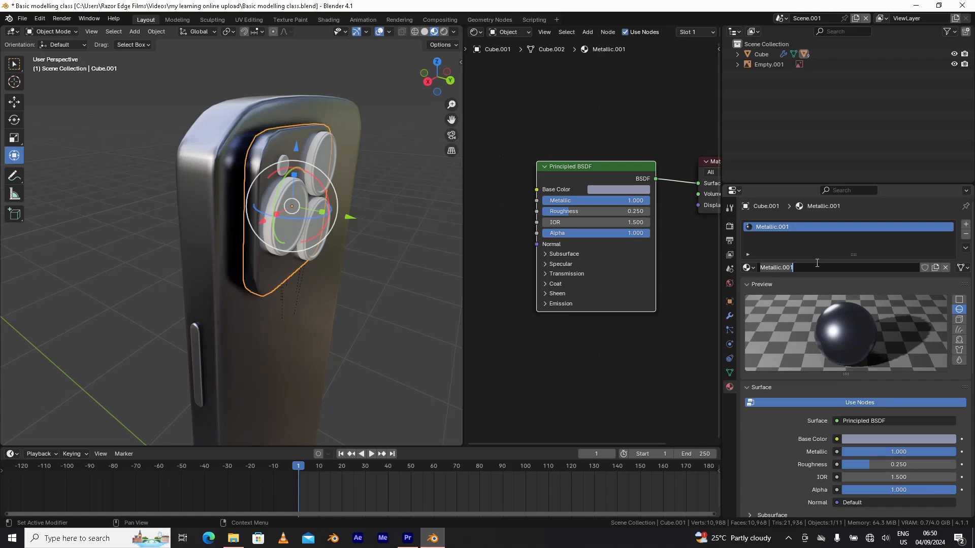
key("End")
key("BackSpace")
key("BackSpace")
key("BackSpace")
type("ba")
key("Return")
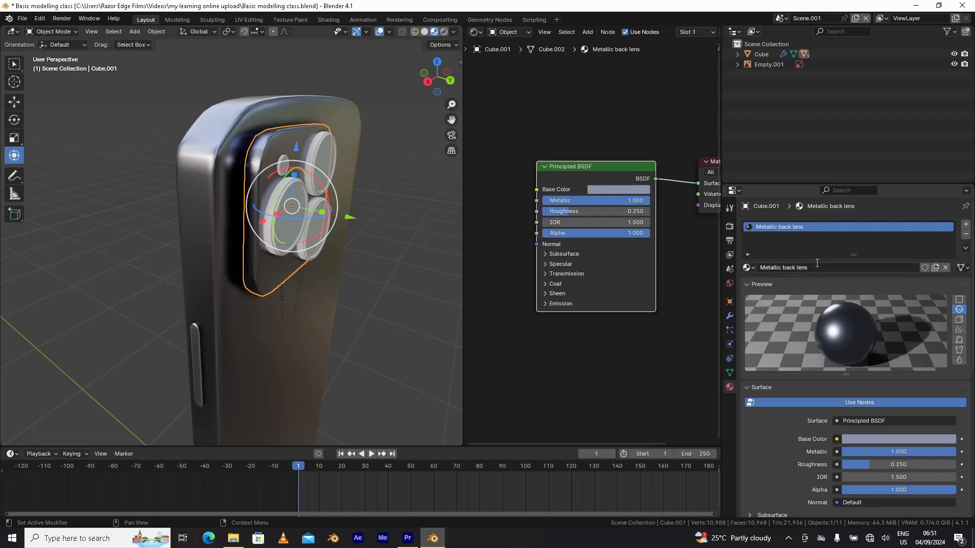
- Darken the base color of the Metallic back lens material to a deeper grey-blue
left_click(629, 190)
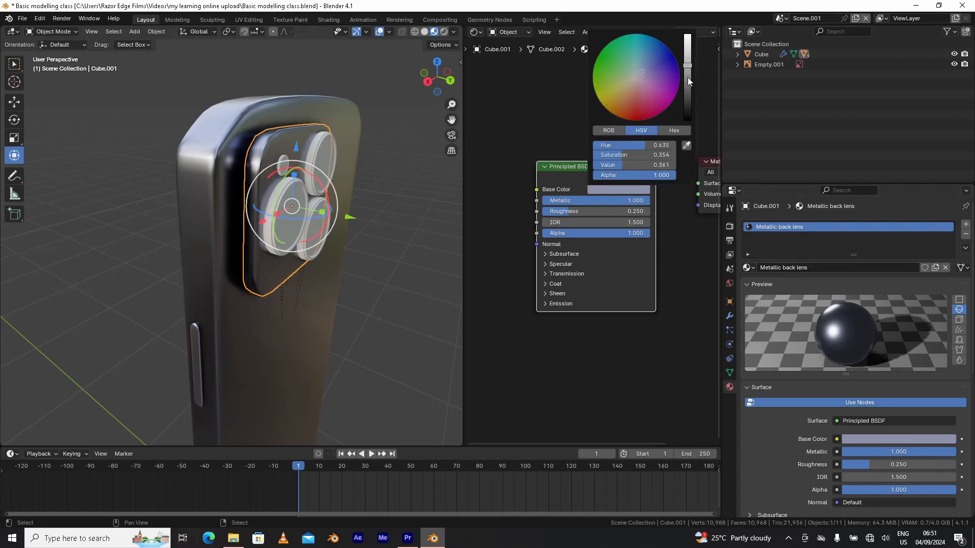
left_click_drag(688, 77, 687, 82)
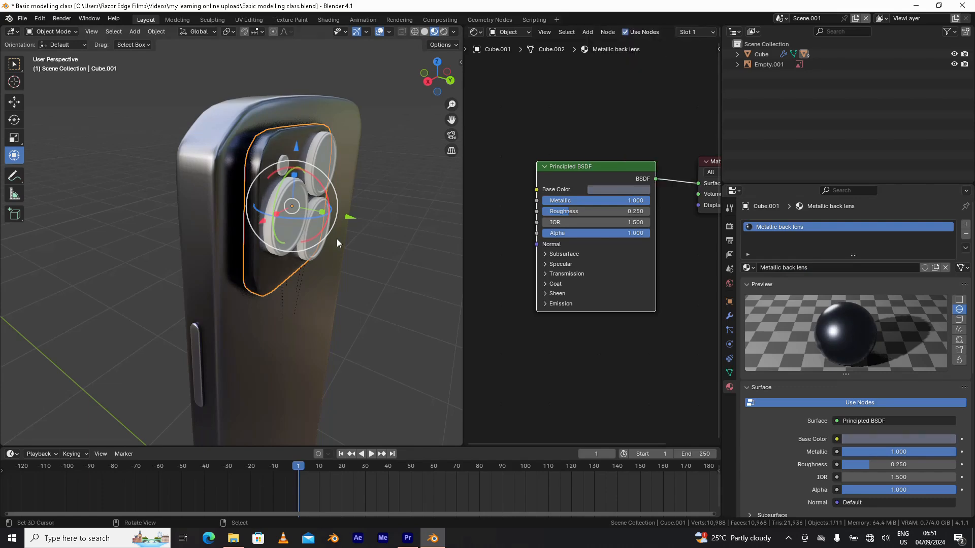
middle_click_drag(337, 238, 279, 218)
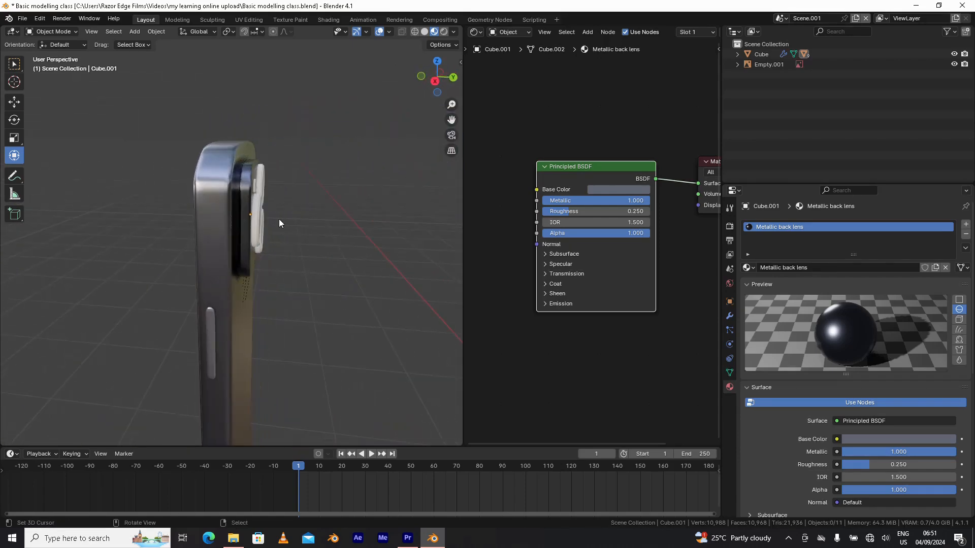
- Assign the existing Metallic material to the large lens ring cylinder on the camera plate
left_click(273, 201)
middle_click_drag(331, 249, 427, 253)
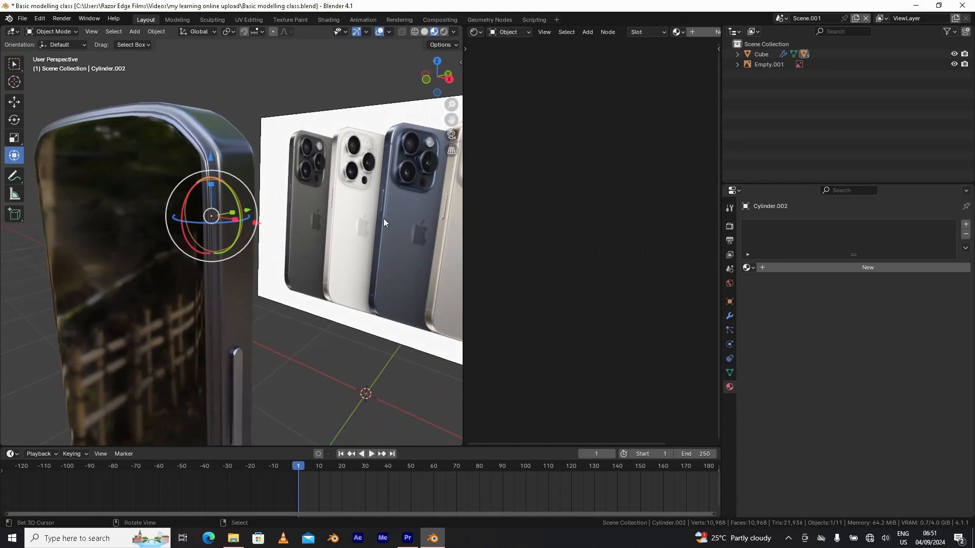
middle_click_drag(376, 219, 383, 175)
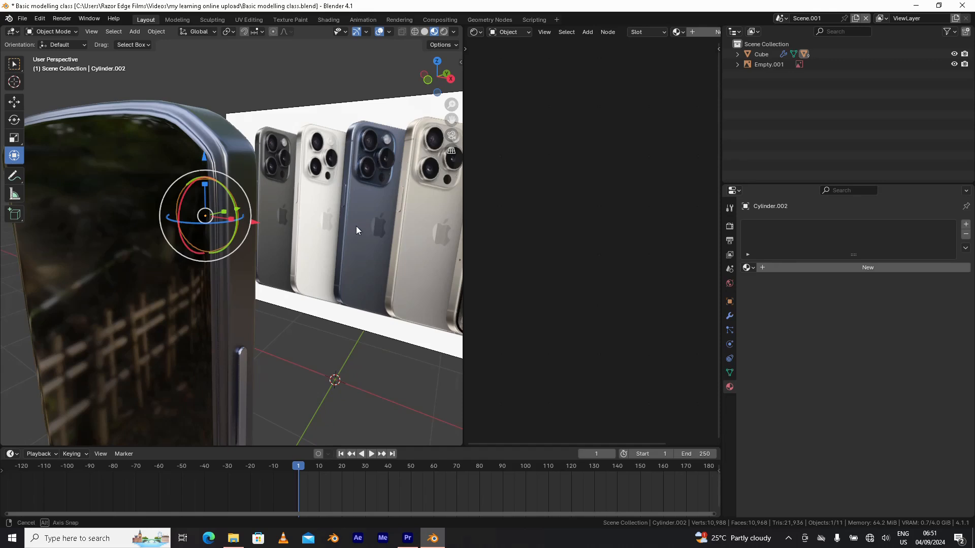
middle_click_drag(355, 226, 270, 214)
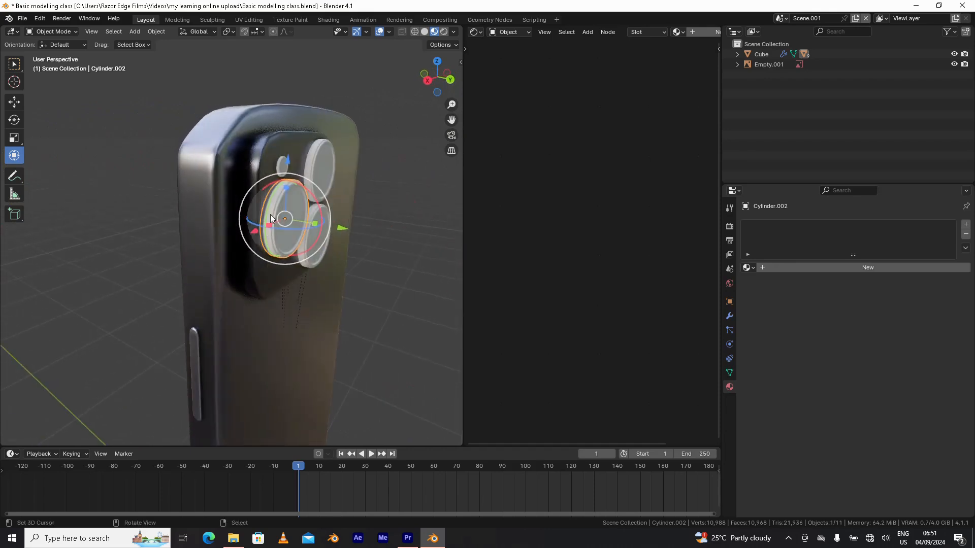
left_click(749, 268)
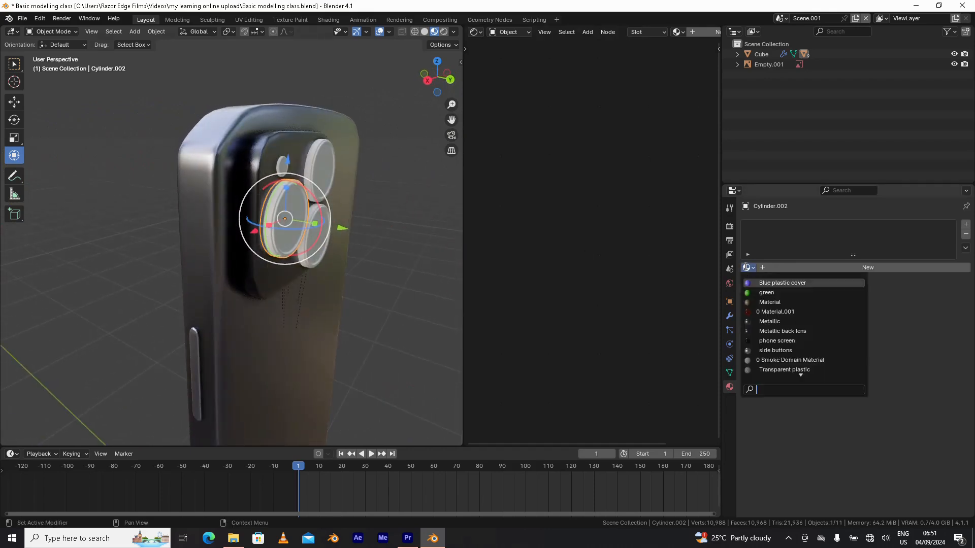
left_click(769, 321)
- Create a new material for the small flash cylinder on the camera plate, checking the flash on the reference phones
mouse_move(238, 192)
middle_mouse_down()
mouse_move(279, 245)
mouse_move(300, 247)
mouse_move(303, 221)
mouse_move(248, 258)
mouse_move(228, 246)
mouse_move(255, 248)
mouse_move(240, 210)
middle_mouse_up()
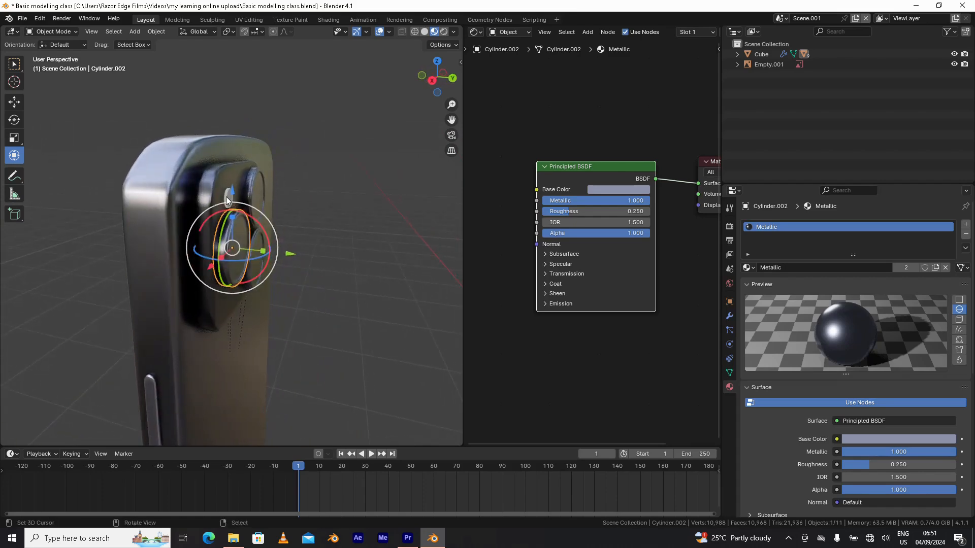
right_click(227, 198)
right_click(229, 199)
mouse_move(277, 239)
middle_mouse_down()
mouse_move(377, 236)
mouse_move(257, 252)
mouse_move(262, 265)
mouse_move(246, 278)
mouse_move(294, 233)
middle_mouse_up()
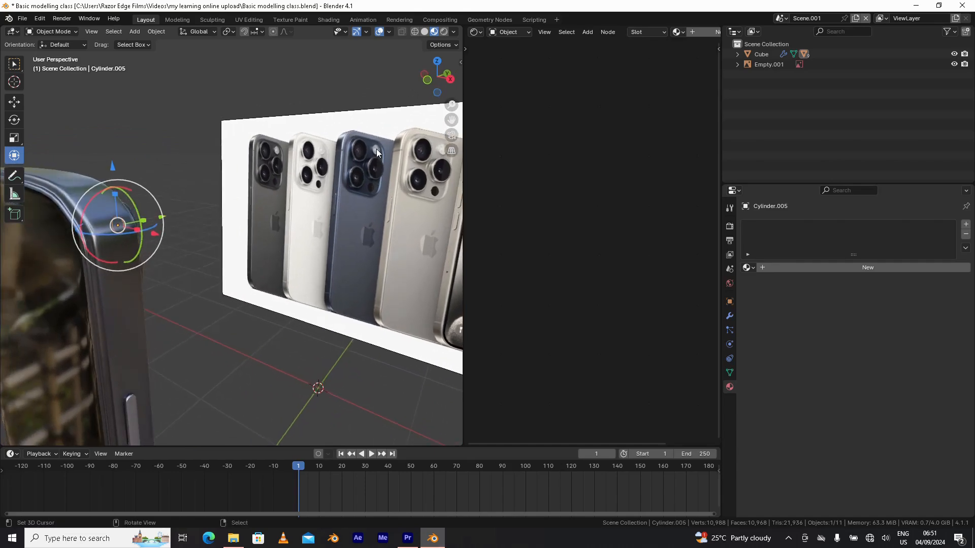
middle_click_drag(376, 151, 228, 303)
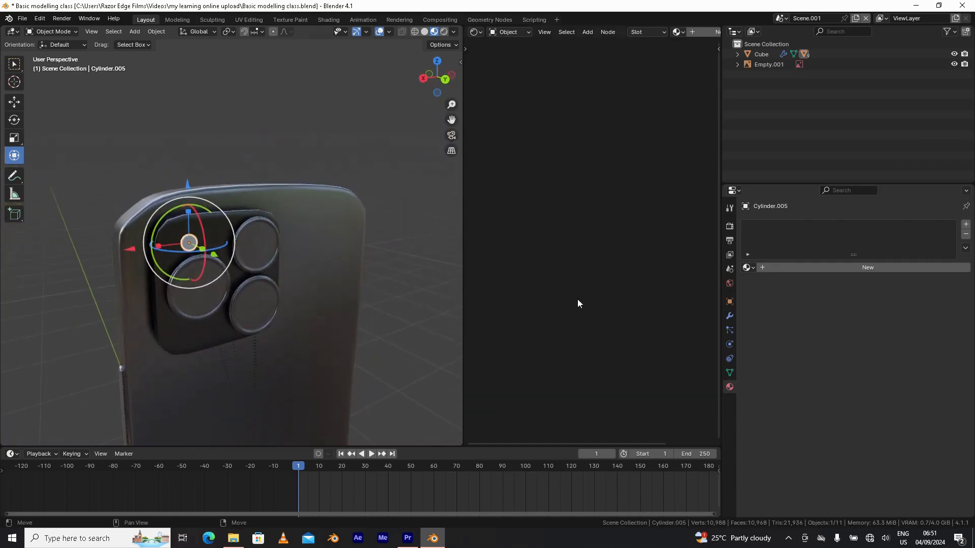
left_click(802, 267)
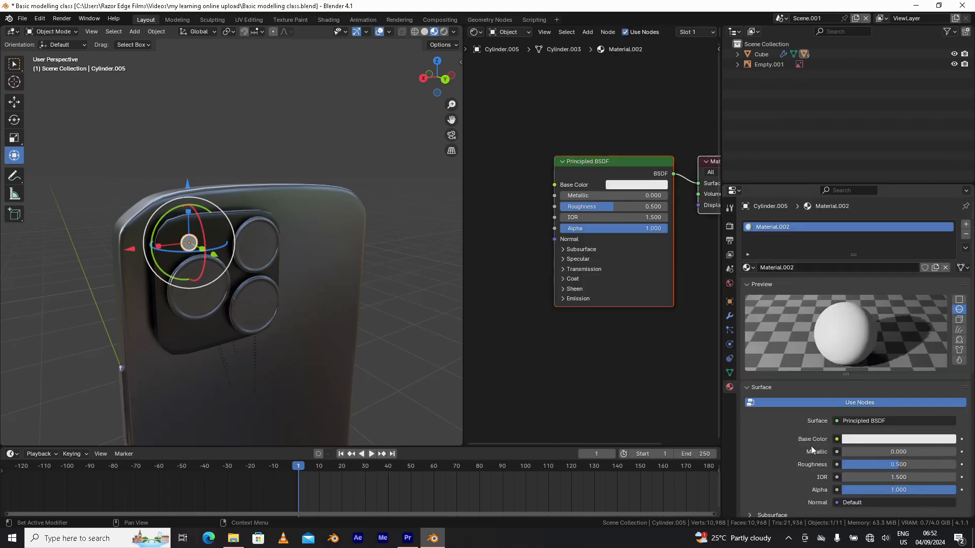
- Try a transmission weight of 1.000 and roughness of 0.395 on the flash material, and set the transmission weight back to 0.000
scroll(812, 446, "down", 2)
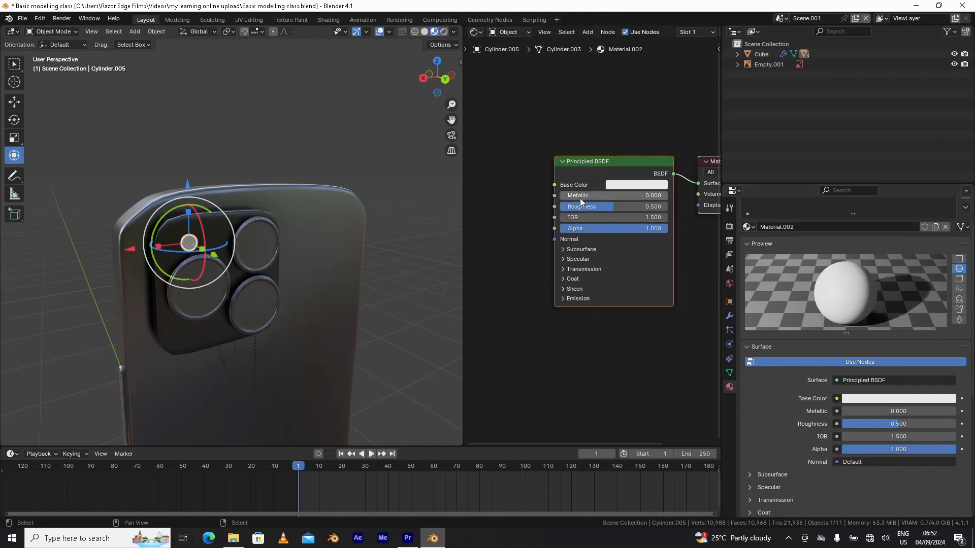
left_click(562, 269)
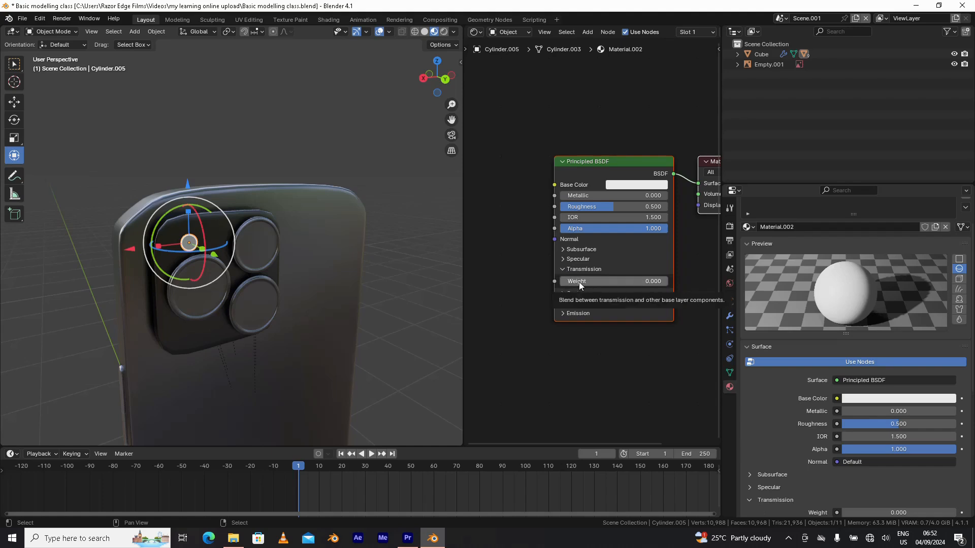
left_click_drag(579, 283, 745, 281)
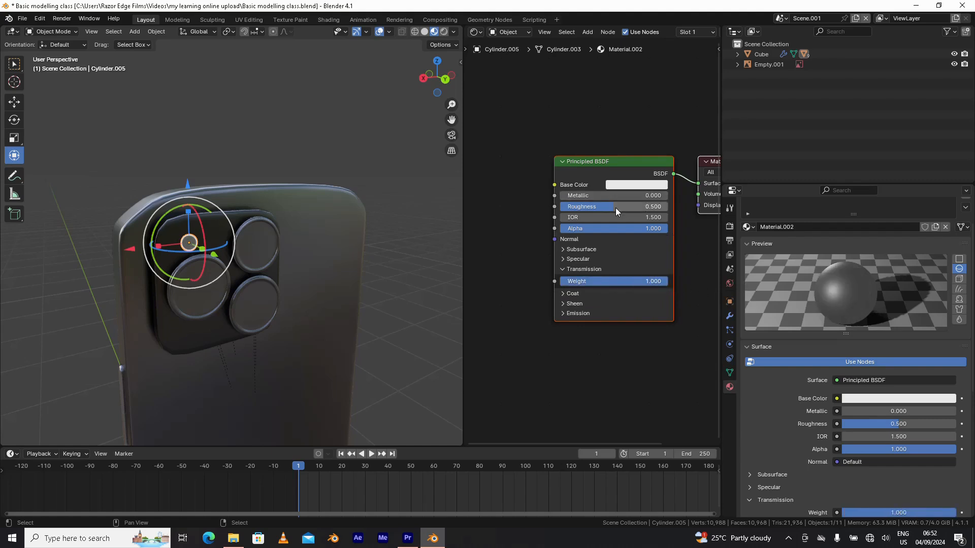
scroll(193, 293, "up", 2)
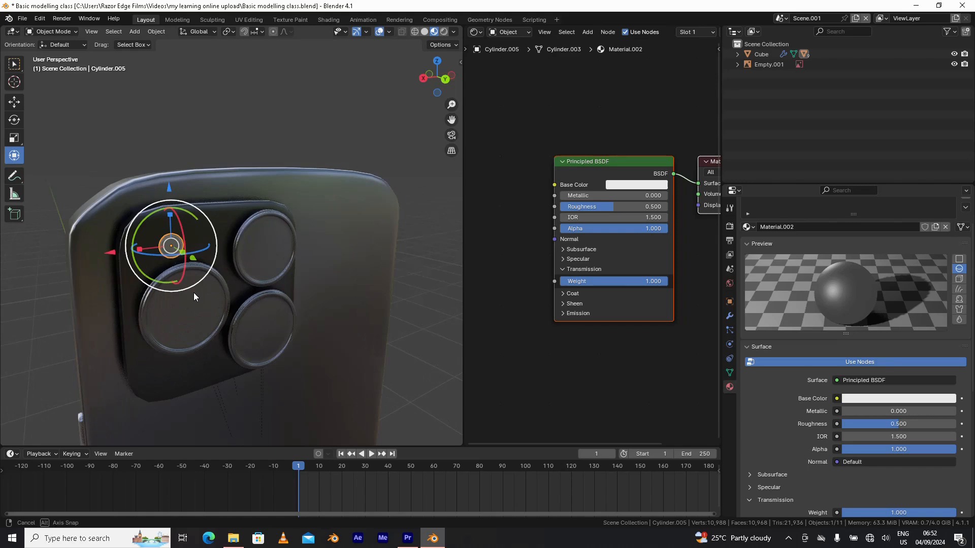
scroll(172, 302, "up", 3)
middle_click_drag(164, 305, 370, 255, "shift")
scroll(334, 286, "up", 2)
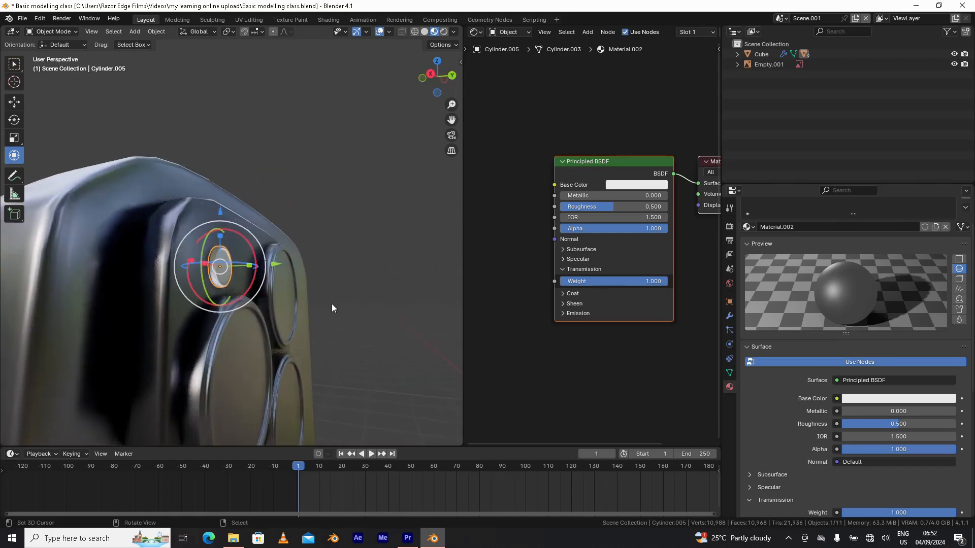
middle_click_drag(331, 304, 315, 316)
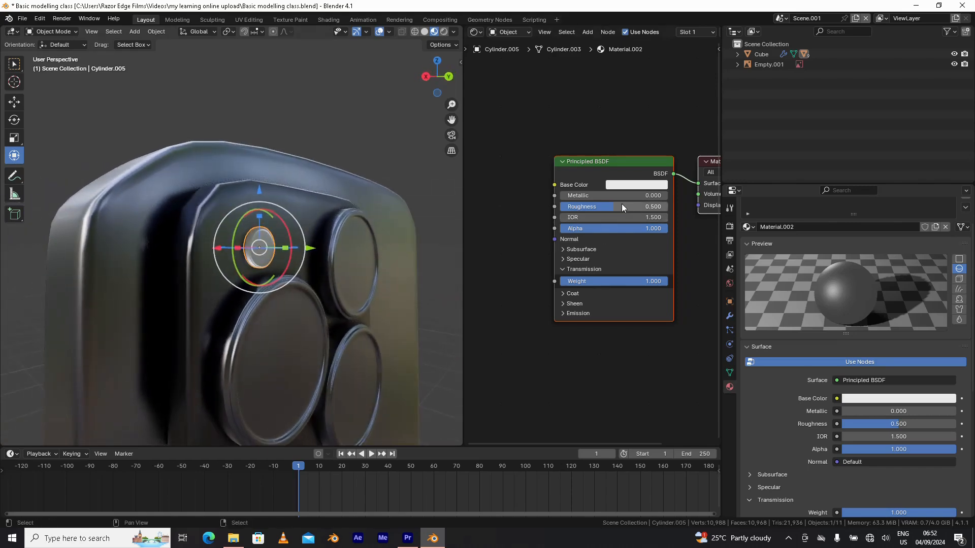
left_click_drag(622, 203, 601, 208)
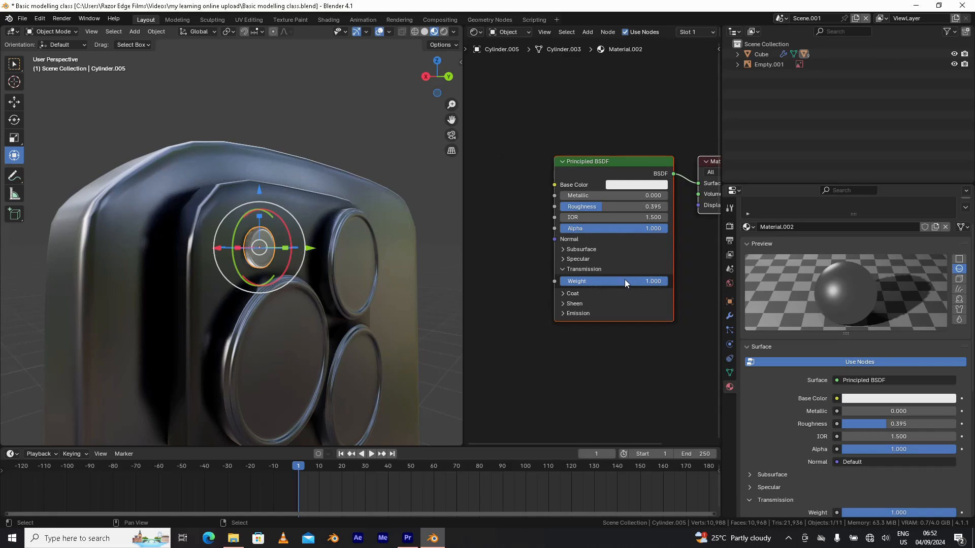
left_click_drag(625, 279, 547, 290)
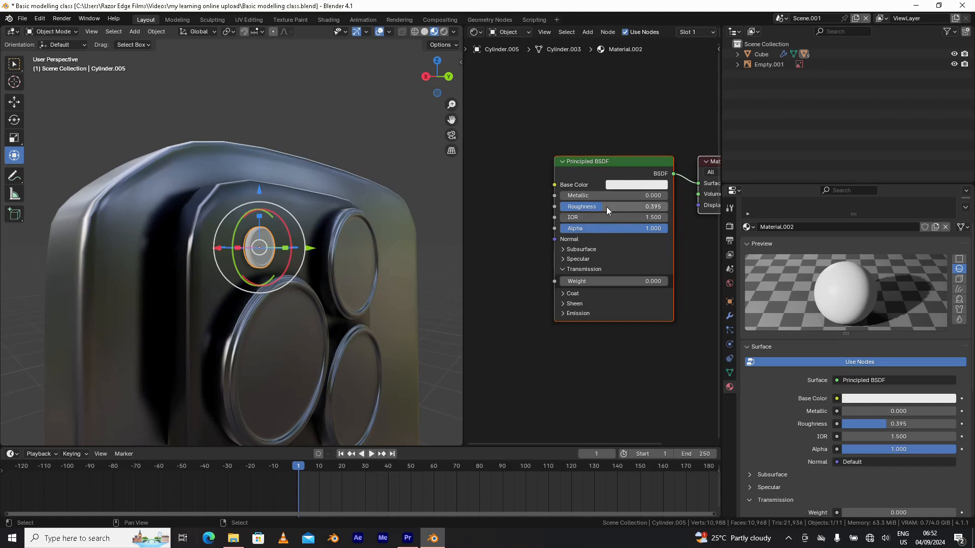
- Set the flash material's roughness to 0.059 and metallic to 0.382, comparing the result with the reference image
left_click_drag(607, 206, 568, 219)
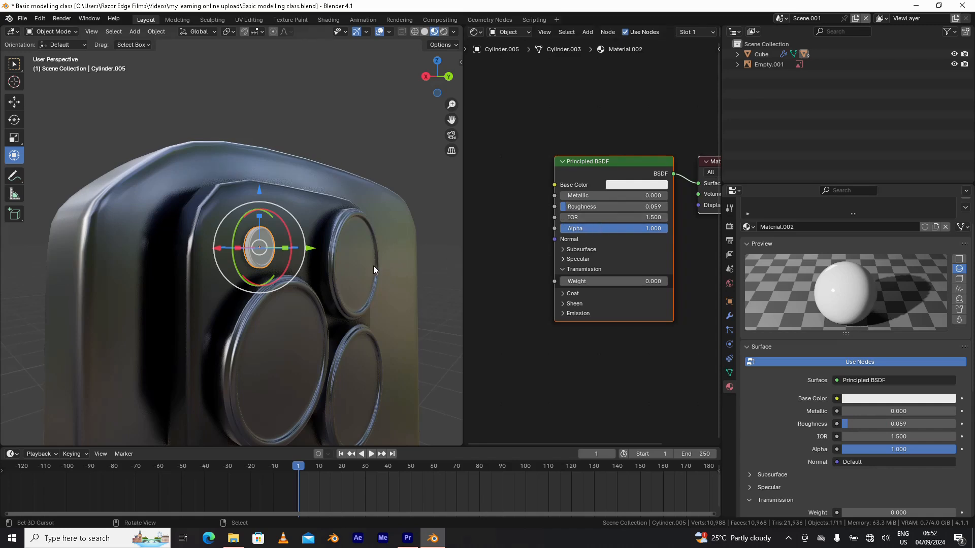
middle_click_drag(373, 266, 342, 275)
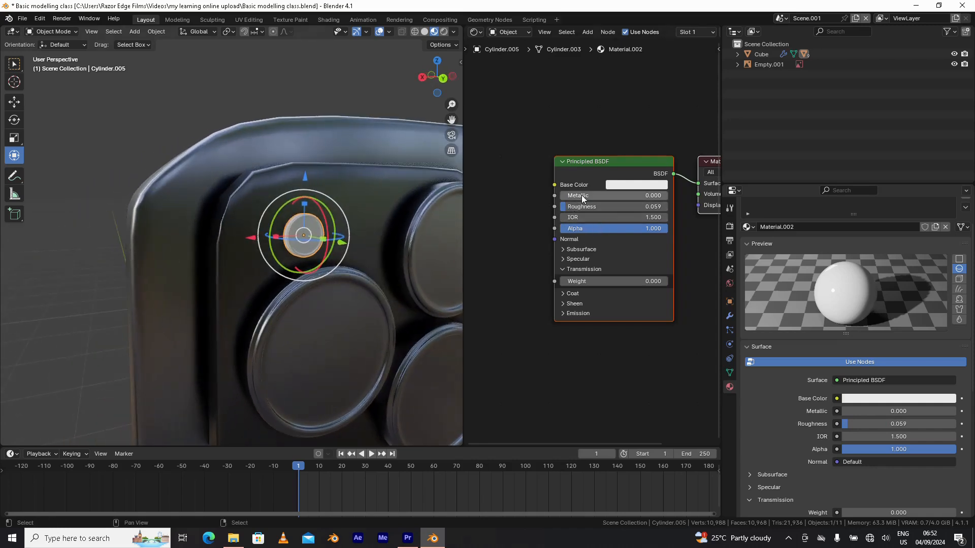
left_click_drag(571, 196, 625, 212)
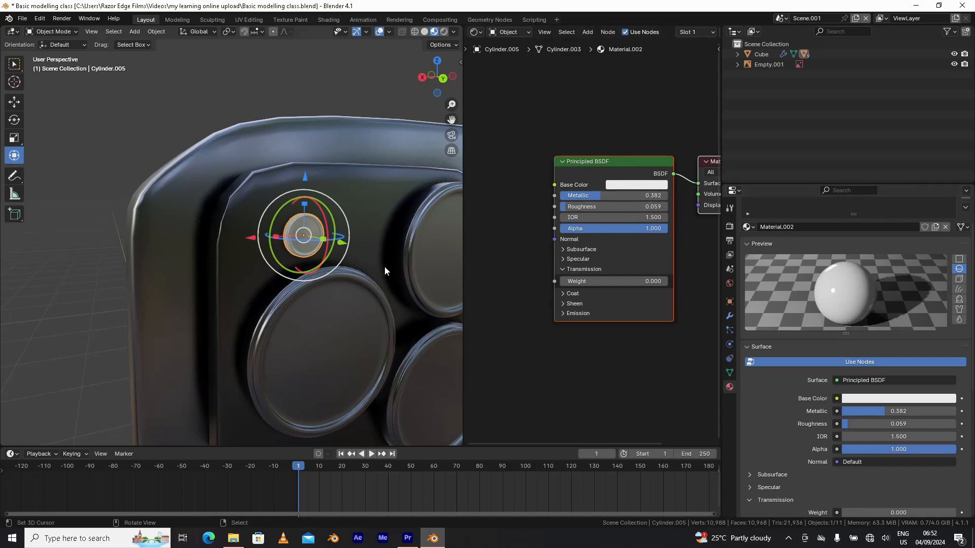
middle_click_drag(384, 267, 354, 262)
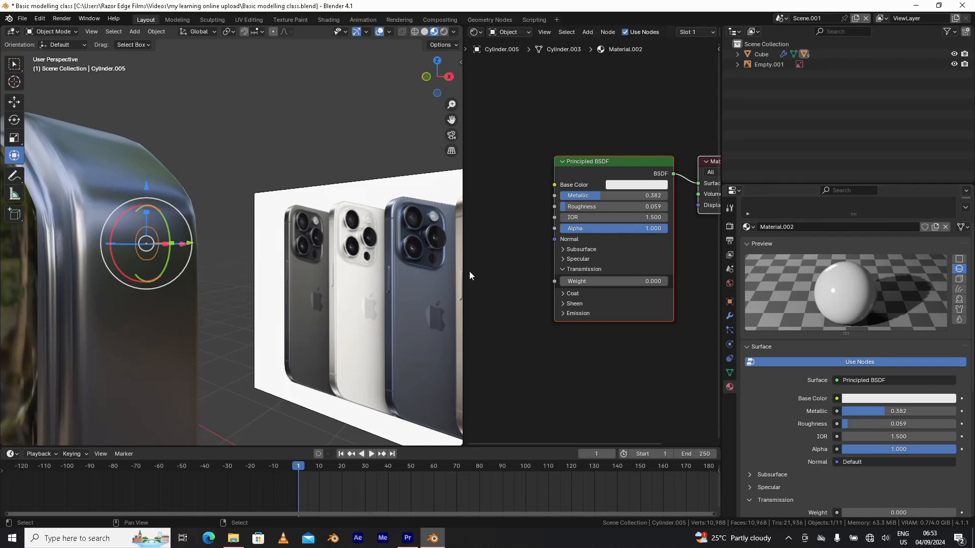
middle_click_drag(447, 274, 325, 278)
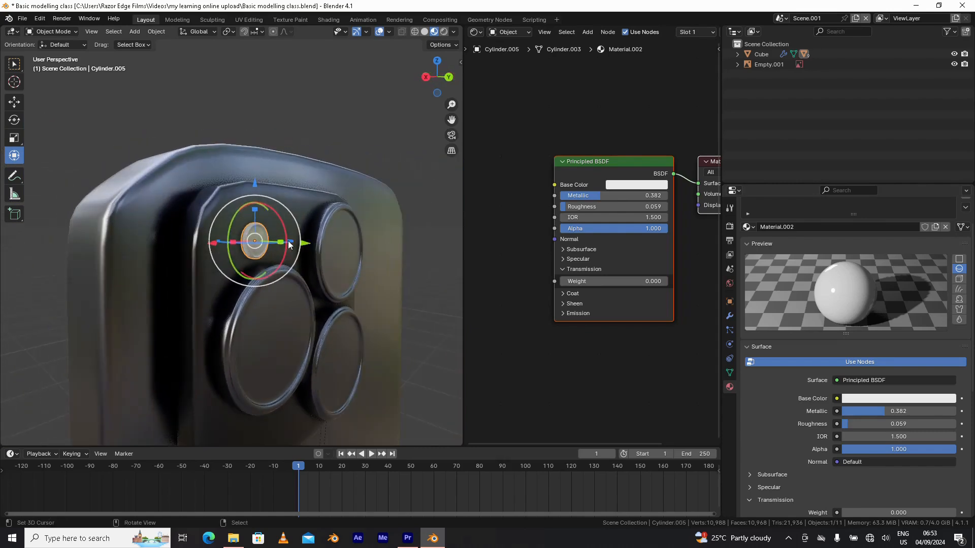
- Brighten the flash material's base color to pure white with a value of 1.000 and compare it with the reference phones
left_click(638, 185)
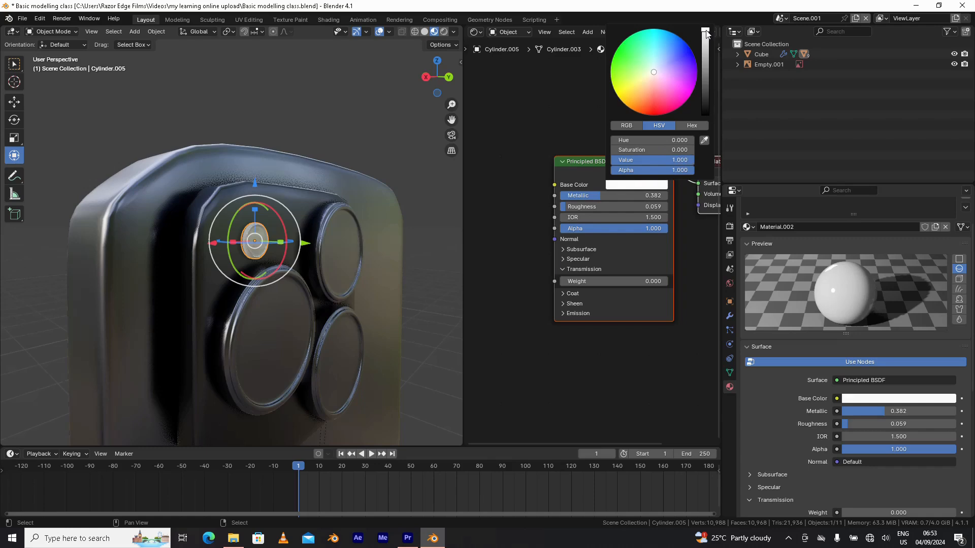
middle_click_drag(243, 264, 413, 188)
middle_click_drag(334, 230, 385, 130)
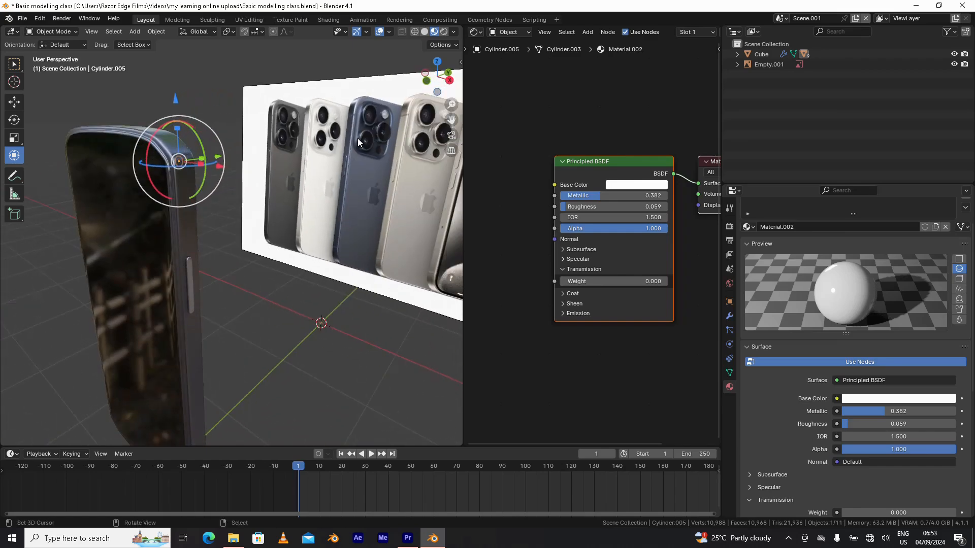
middle_click_drag(365, 184, 225, 248)
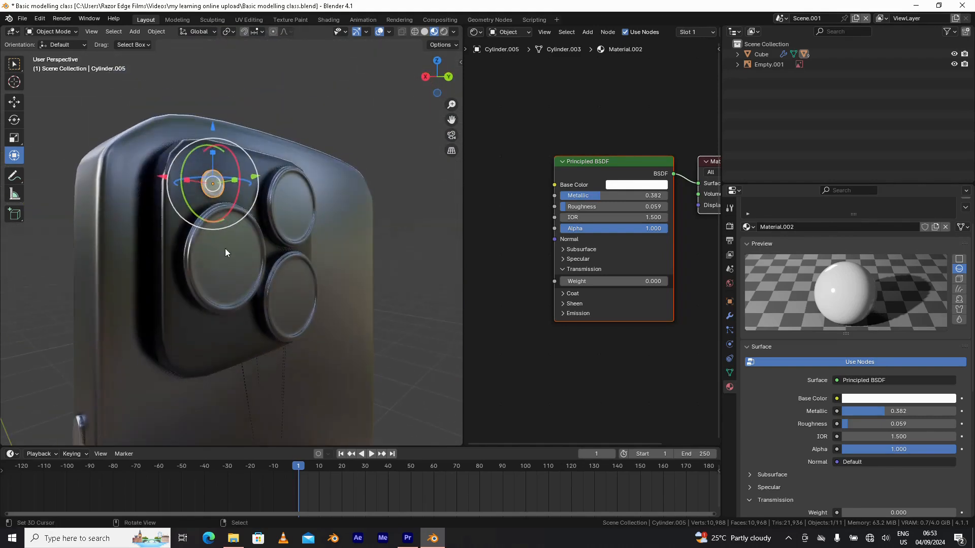
- In Edit Mode, select the large lens's center face and grow the selection to cover the whole inner disc within the ring
left_click(225, 249)
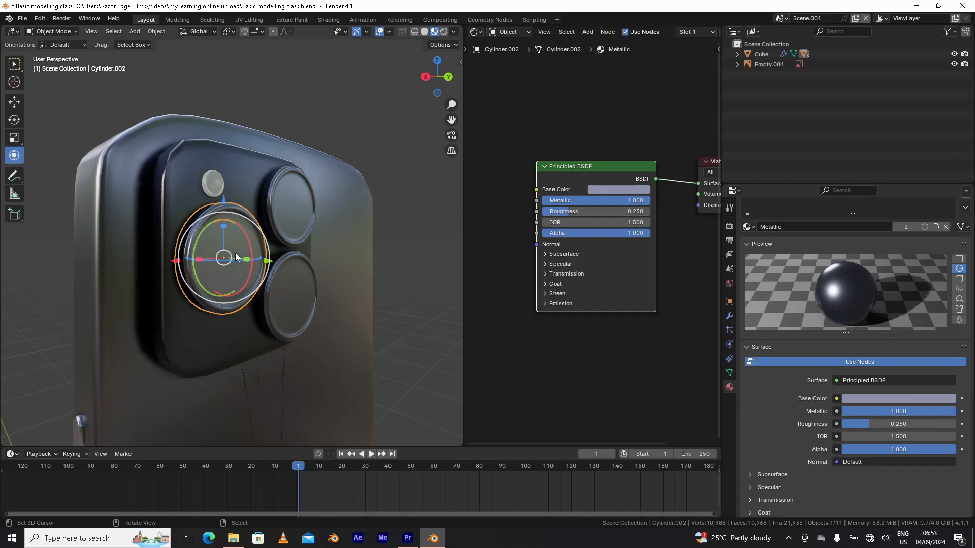
mouse_move(235, 256)
middle_mouse_down()
mouse_move(206, 260)
mouse_move(220, 259)
middle_mouse_up()
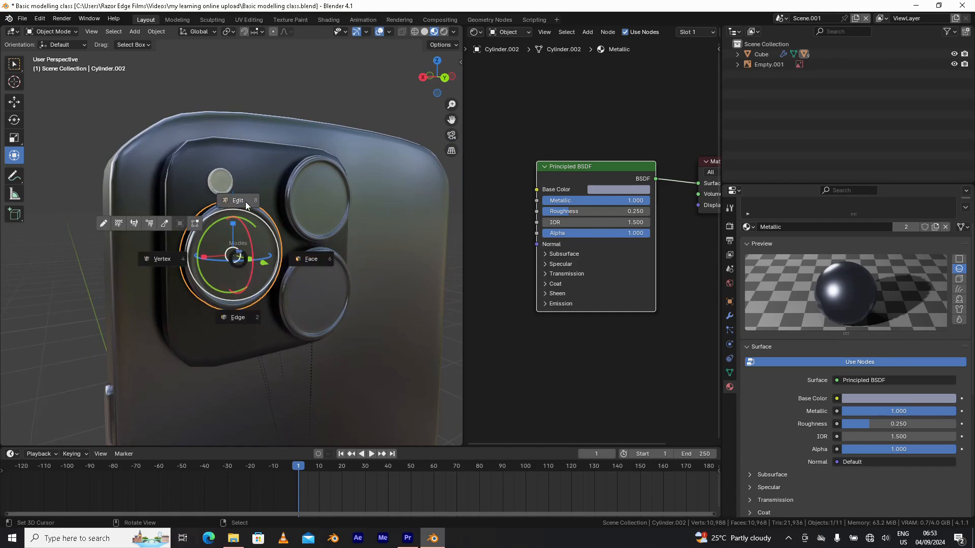
key("Tab")
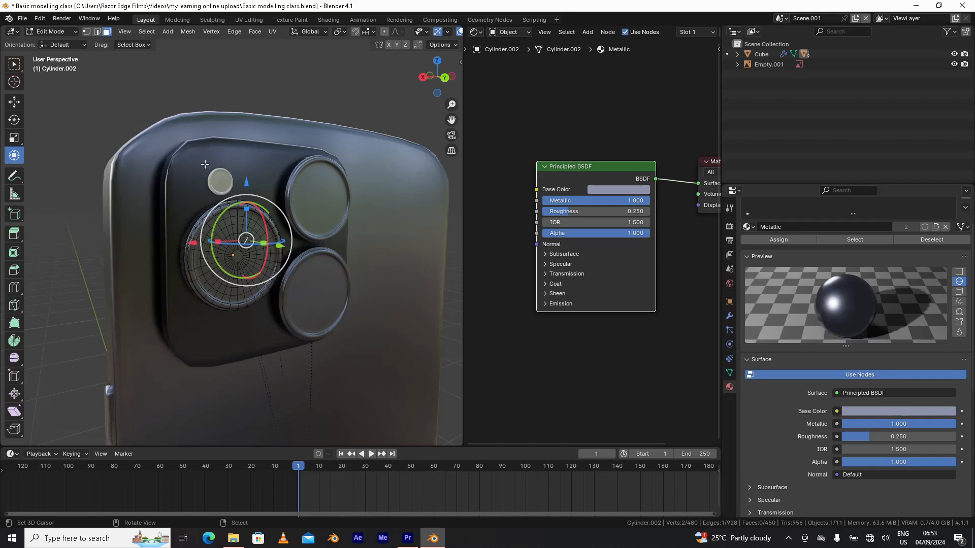
left_click(236, 255)
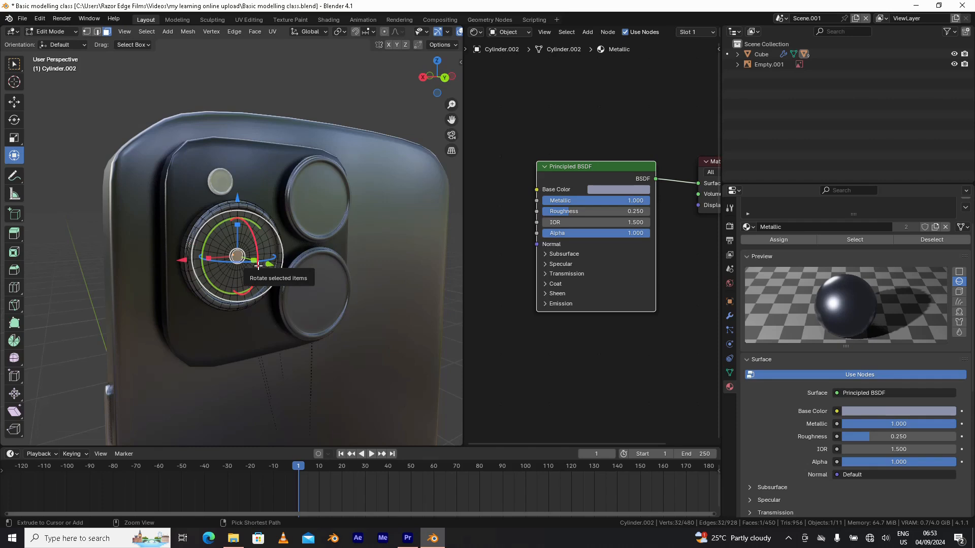
key("ctrl+KP_Add")
key("ctrl+KP_Add")
key("ctrl+KP_Add")
key("ctrl+KP_Add")
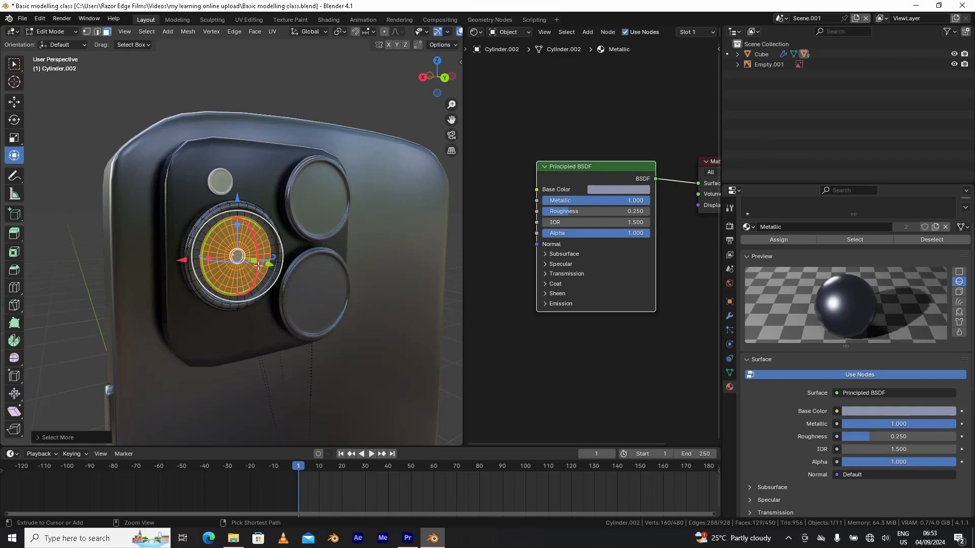
key("ctrl+KP_Add")
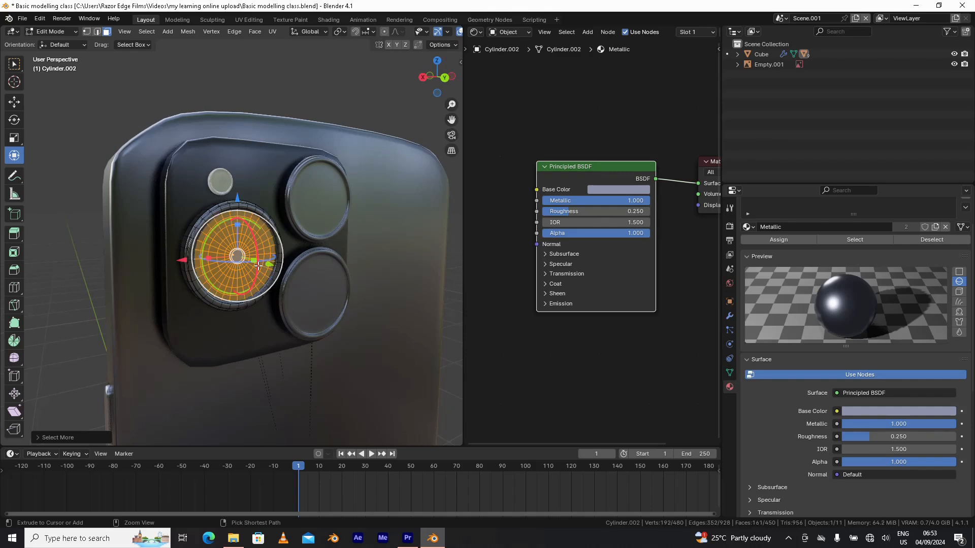
key("ctrl+KP_Add")
key("ctrl+KP_Subtract")
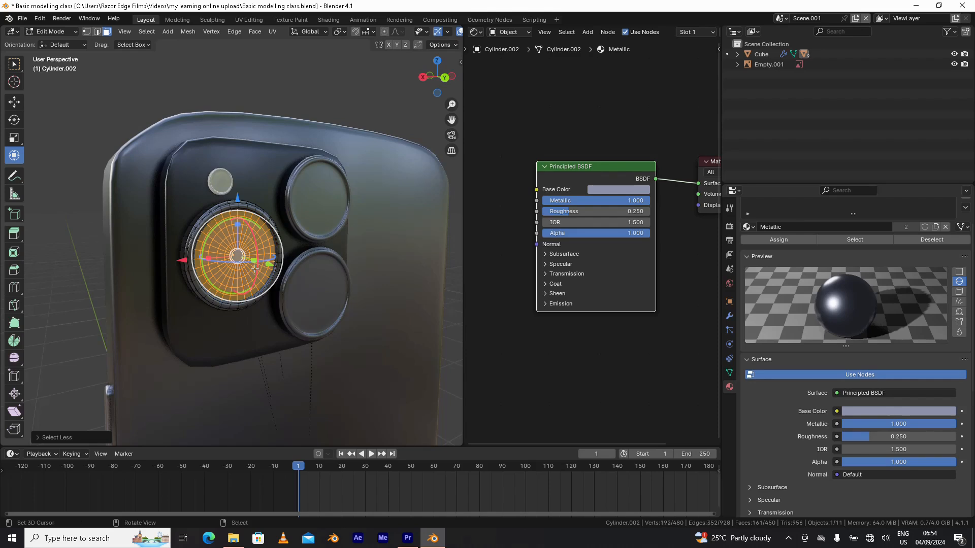
- Add a second material slot to the large lens cylinder and create a new material named "Glass" in it
middle_click_drag(256, 269, 248, 273)
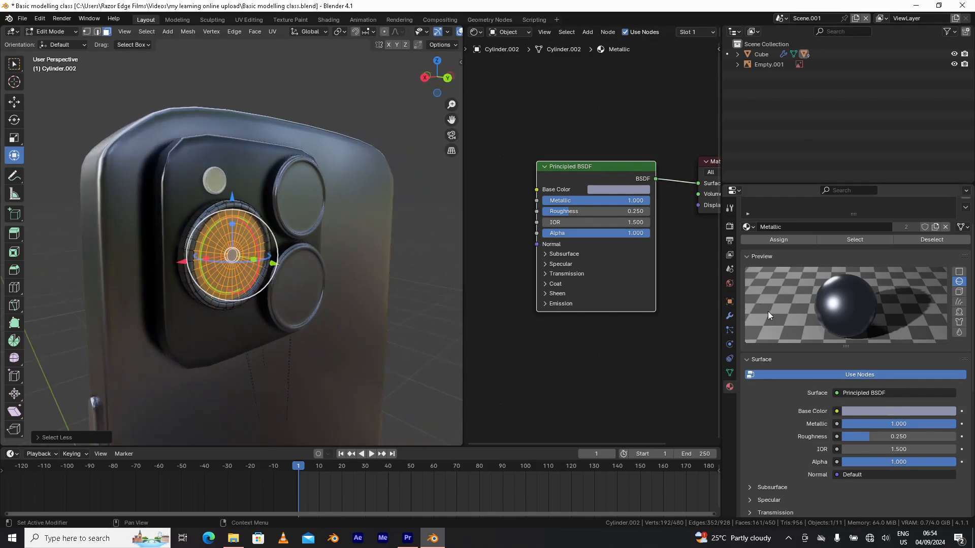
scroll(793, 324, "up", 3)
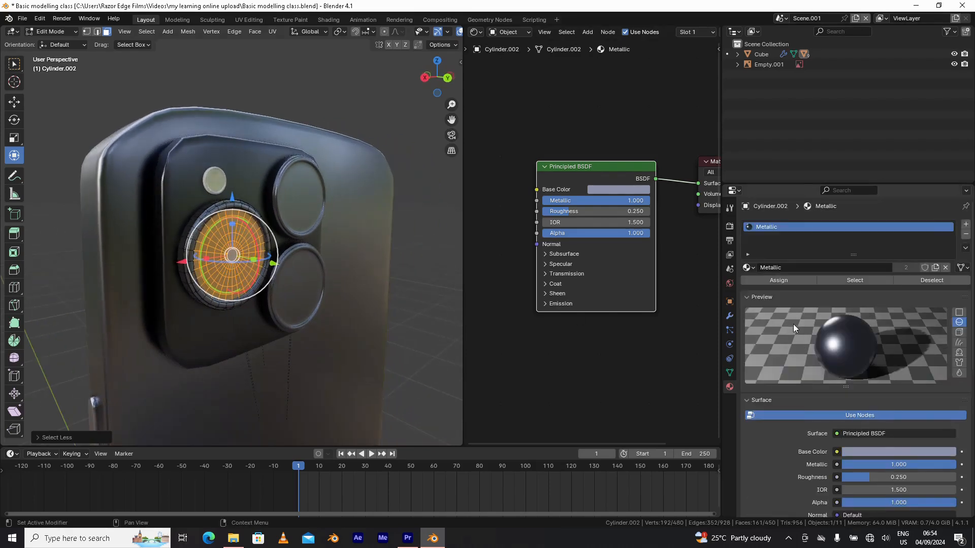
left_click(967, 227)
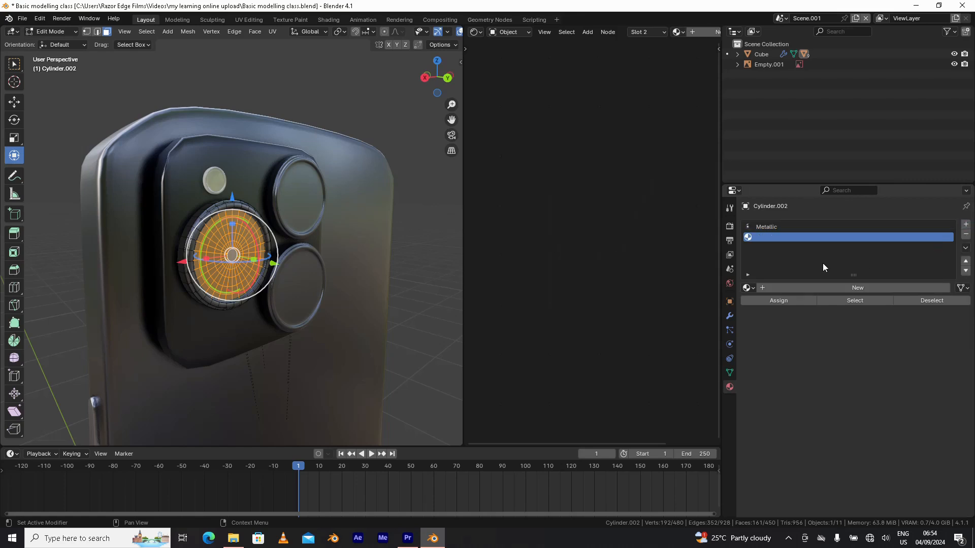
left_click(799, 287)
left_click(801, 291)
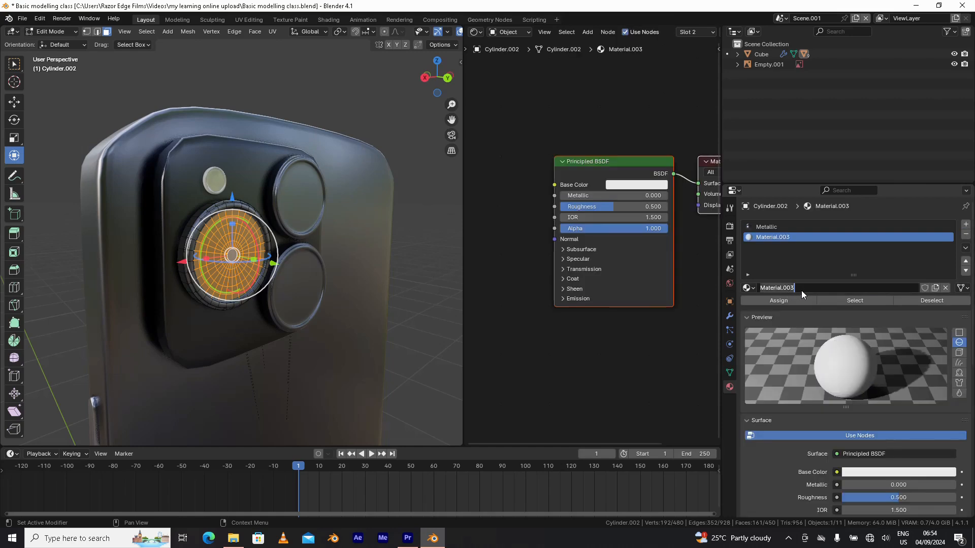
type("Glass")
key("Return")
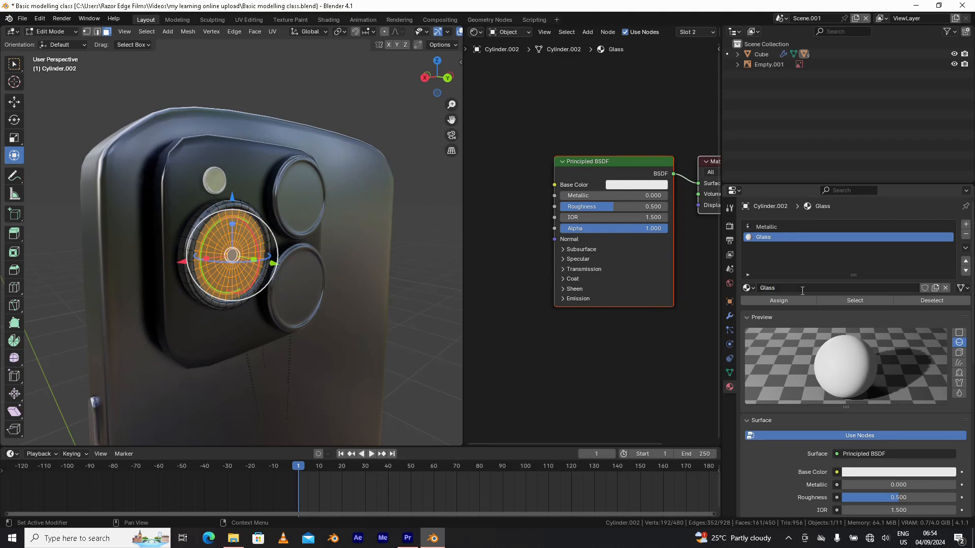
- Assign the Glass material to the selected inner lens faces and return to Object Mode
left_click(787, 299)
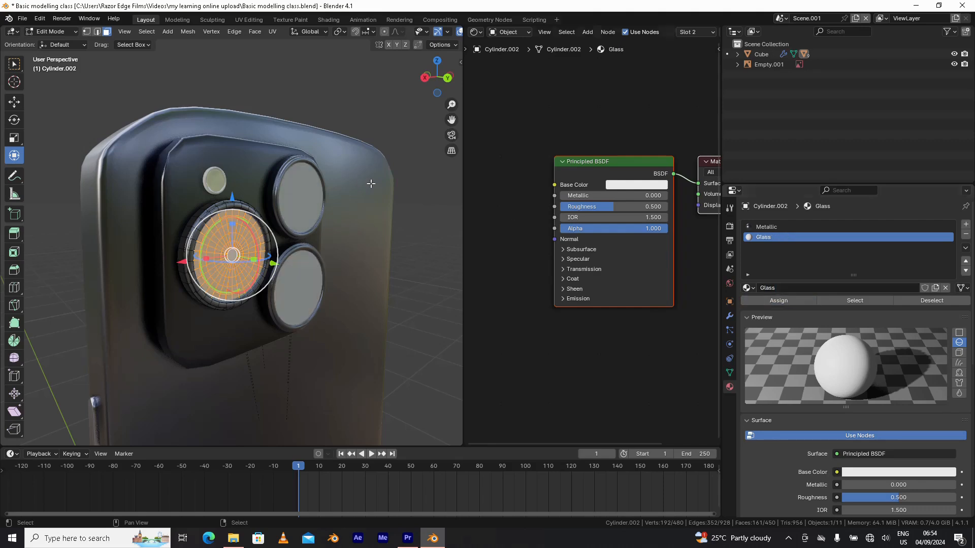
key("Tab")
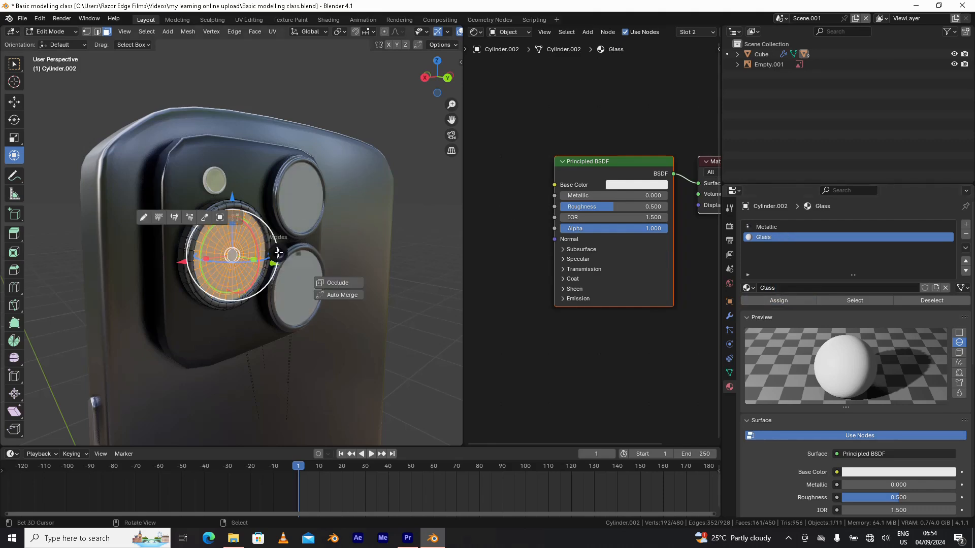
left_click(282, 194)
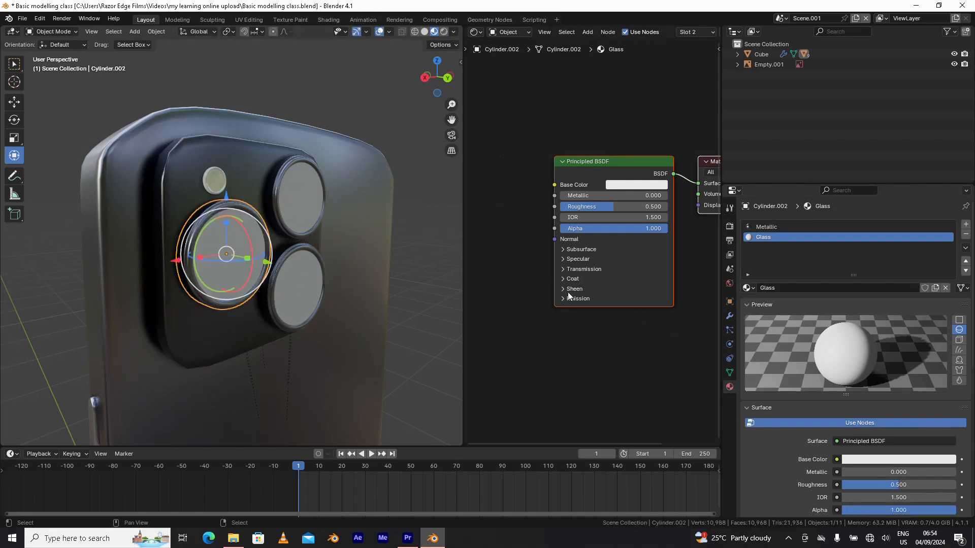
- Make the Glass material transmissive and glossy with a transmission weight of 1.000 and a roughness of 0.01
left_click(563, 269)
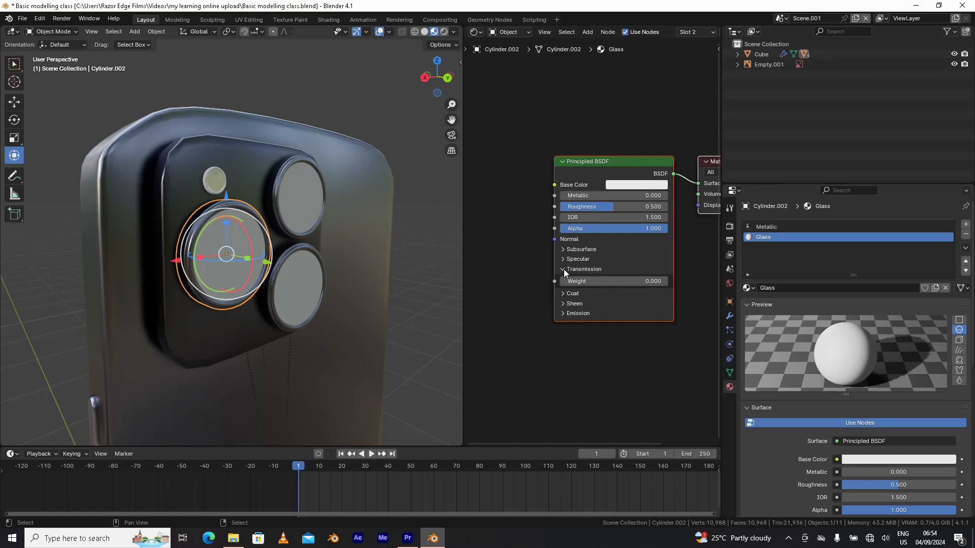
left_click_drag(579, 282, 711, 279)
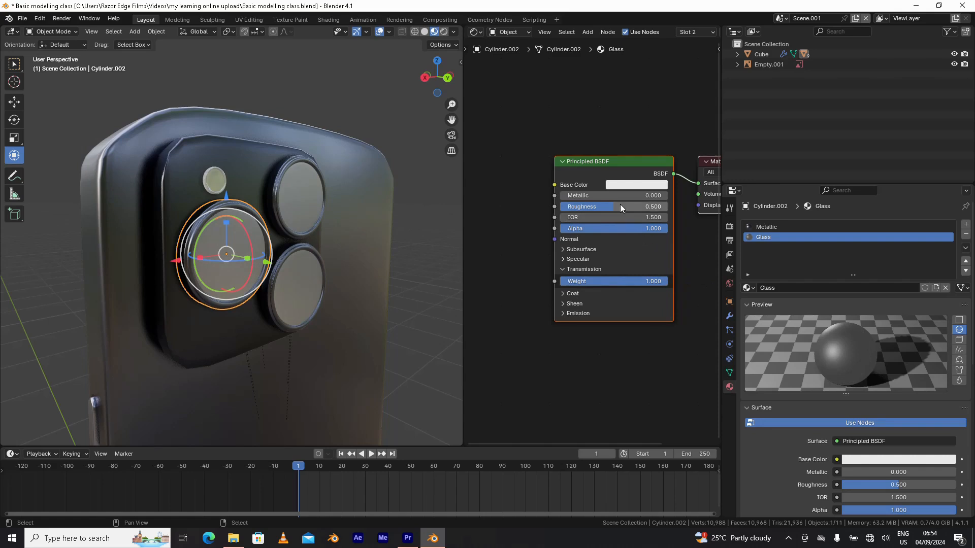
left_click_drag(620, 204, 583, 210)
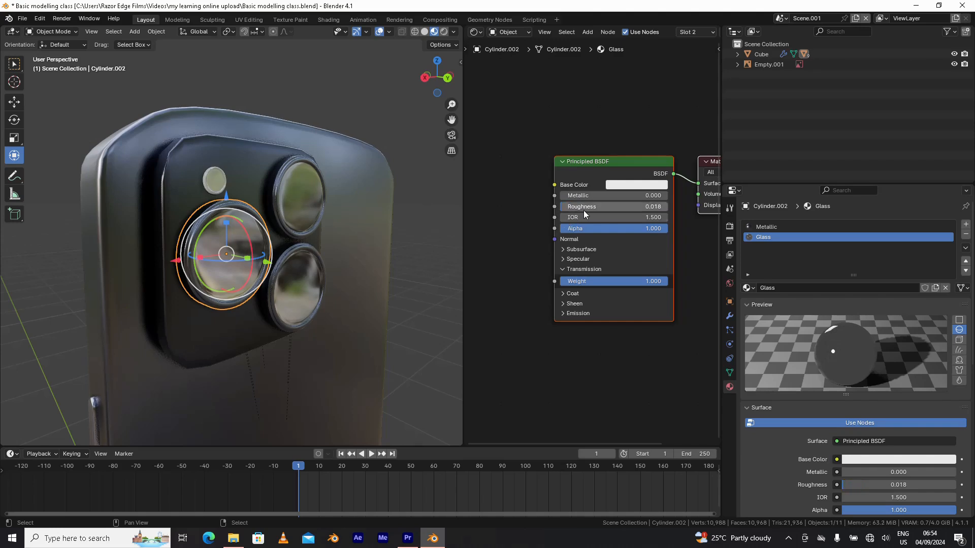
left_click(617, 206)
key("BackSpace")
type("0.01")
key("Return")
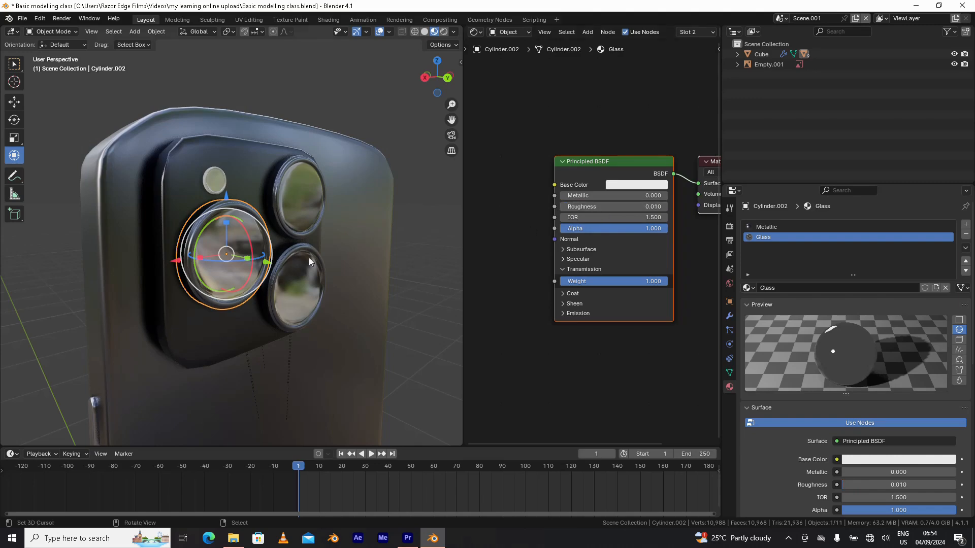
- Compare the finished phone model with the reference phones from several angles, with nothing selected
middle_click_drag(254, 254, 378, 195)
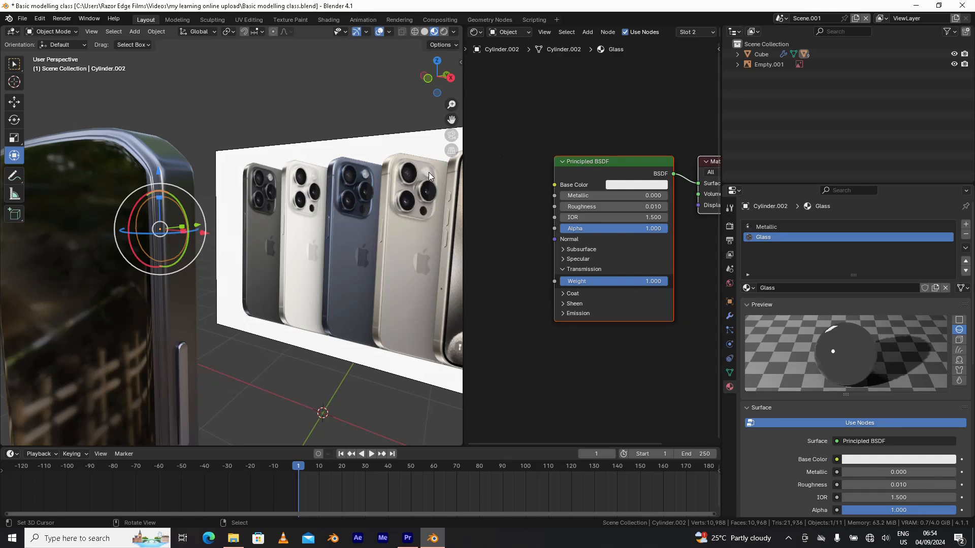
mouse_move(426, 179)
middle_mouse_down()
mouse_move(388, 190)
mouse_move(416, 180)
middle_mouse_up()
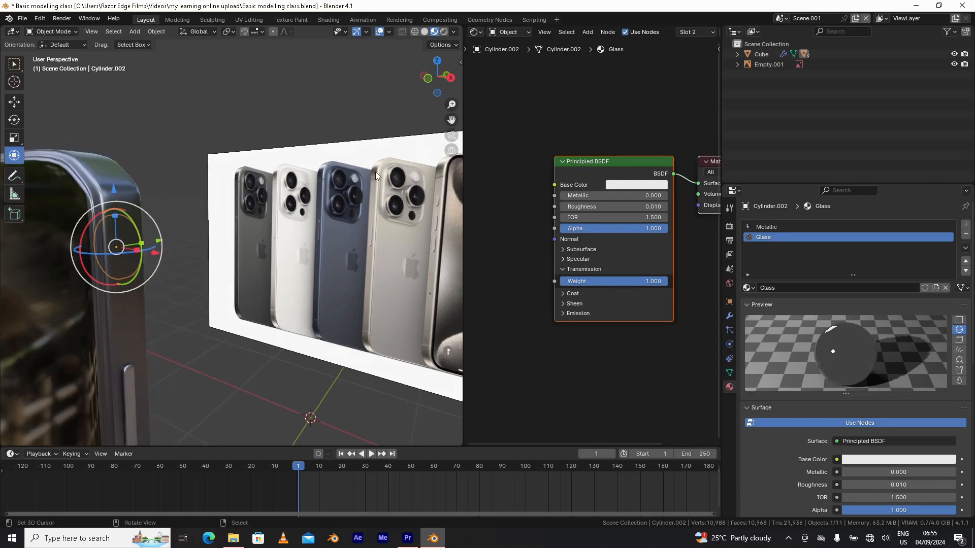
middle_click_drag(324, 228, 108, 301)
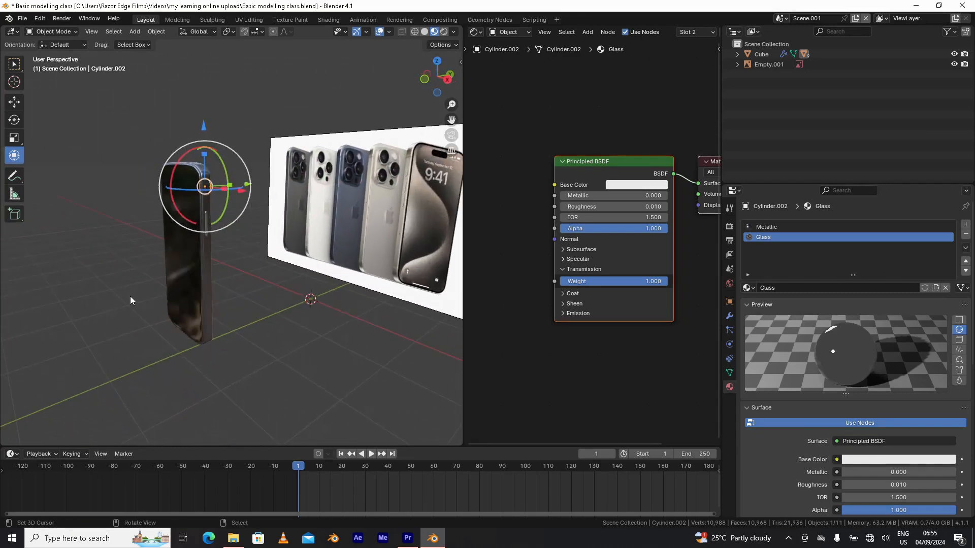
left_click(244, 349)
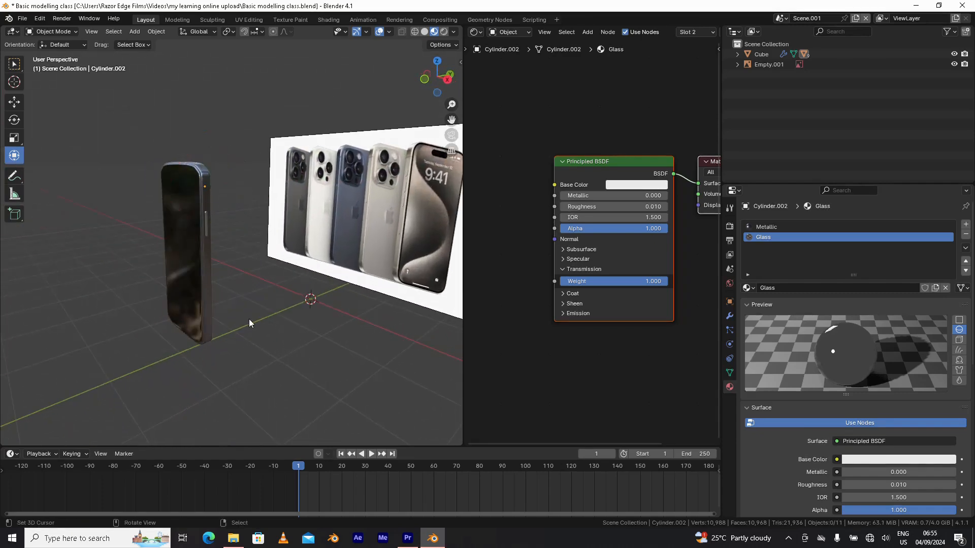
middle_click_drag(248, 319, 345, 322)
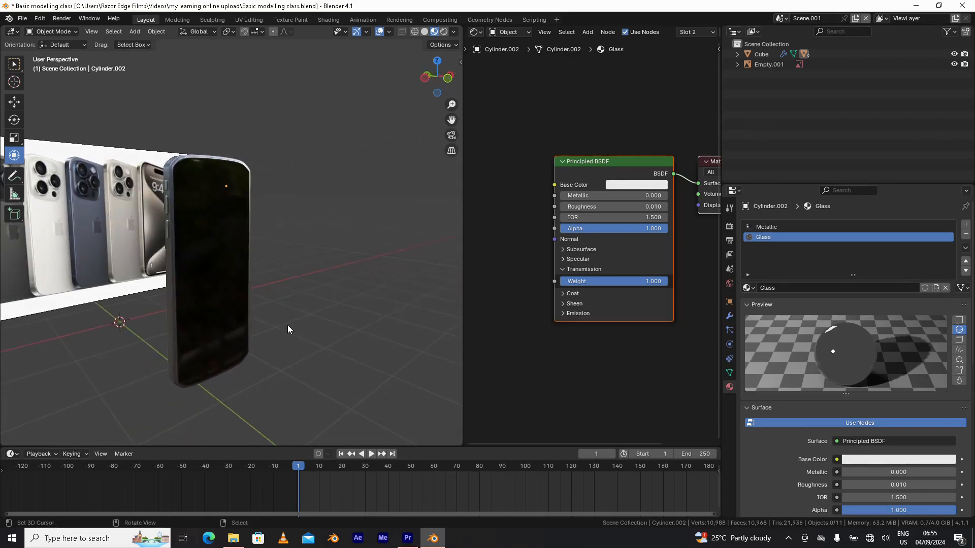
middle_click_drag(277, 330, 225, 343)
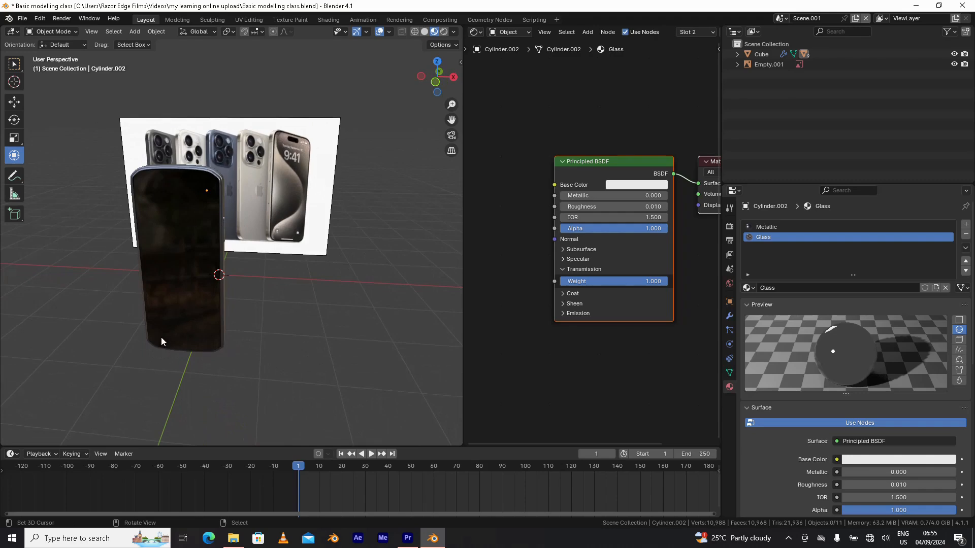
middle_click_drag(154, 343, 83, 334)
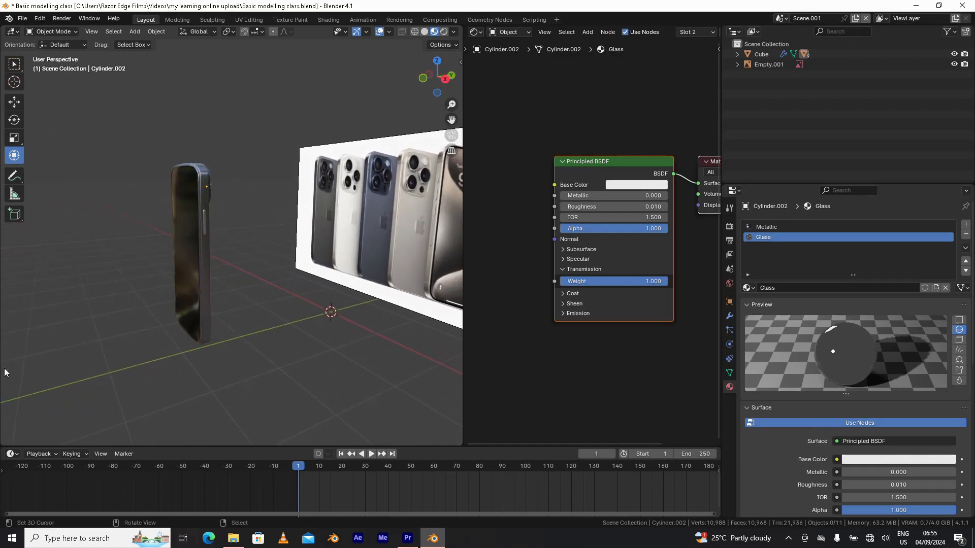
middle_click_drag(5, 373, 54, 365)
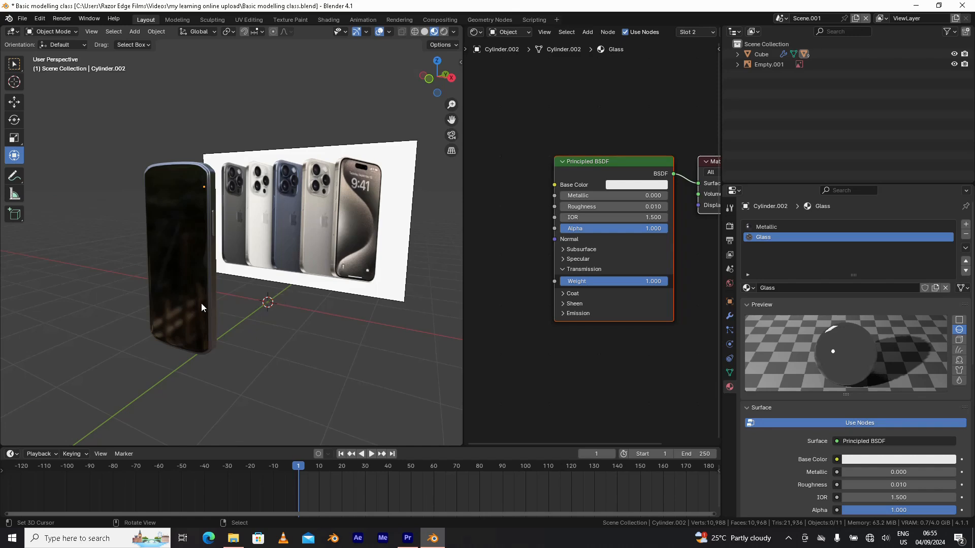
scroll(203, 322, "up", 1)
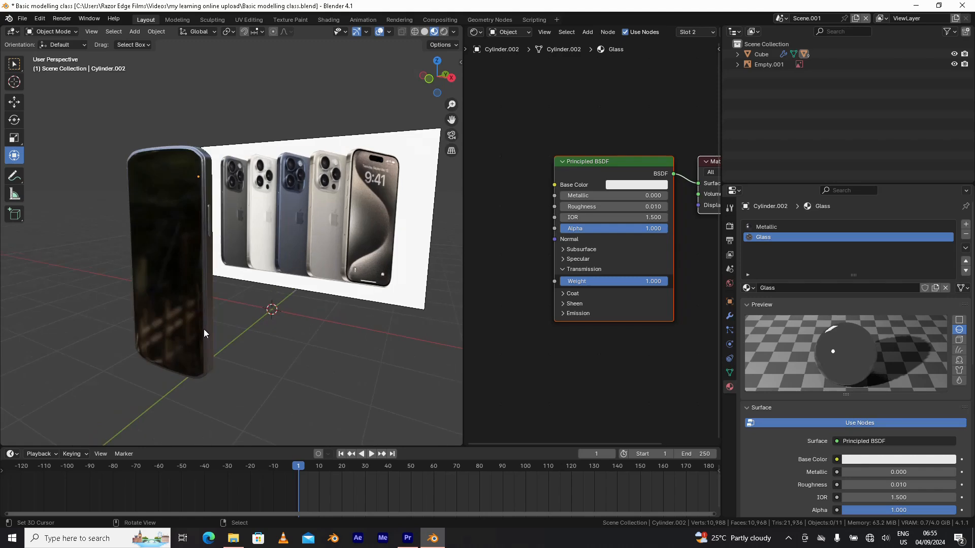
middle_click_drag(209, 312, 212, 288, "shift")
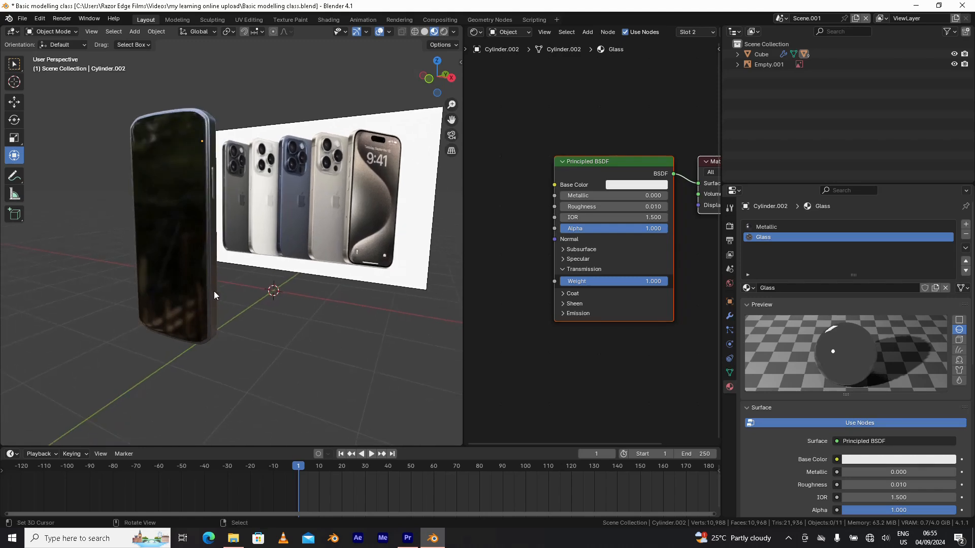